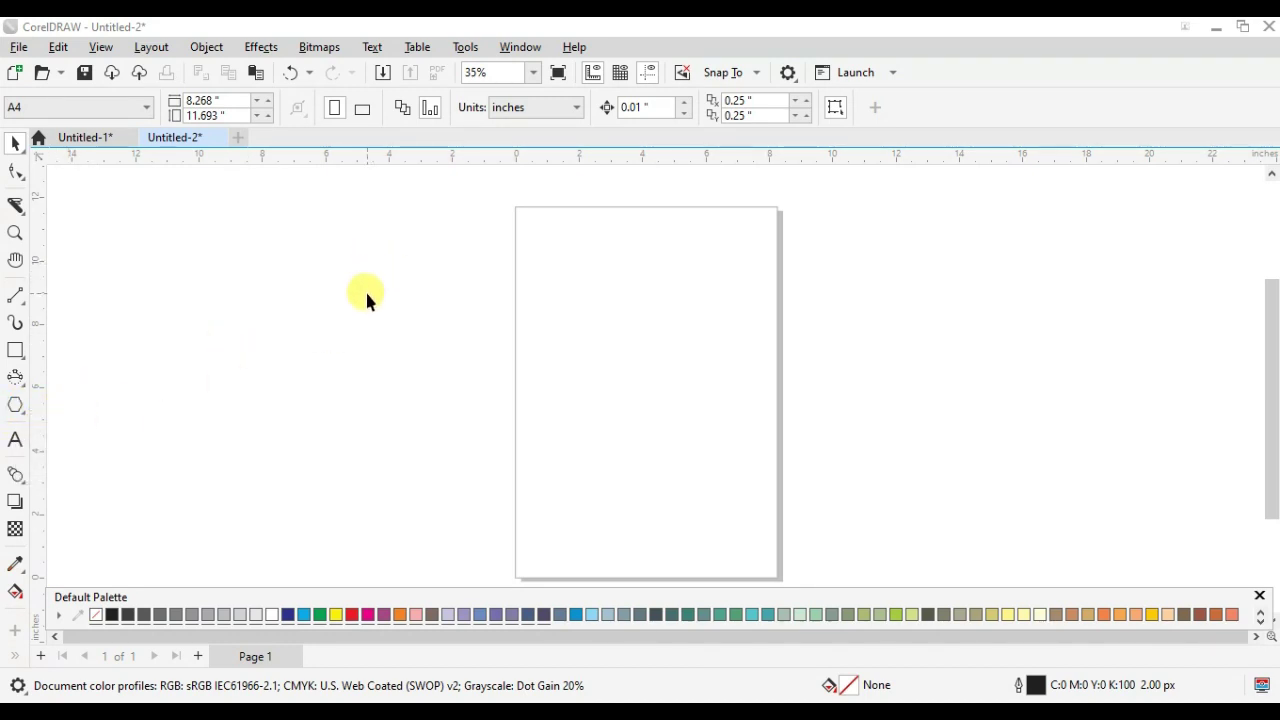
# - Draw a five-sided polygon about 5.1 by 4.6 inches on the page with the Polygon tool
pyautogui.press('y')
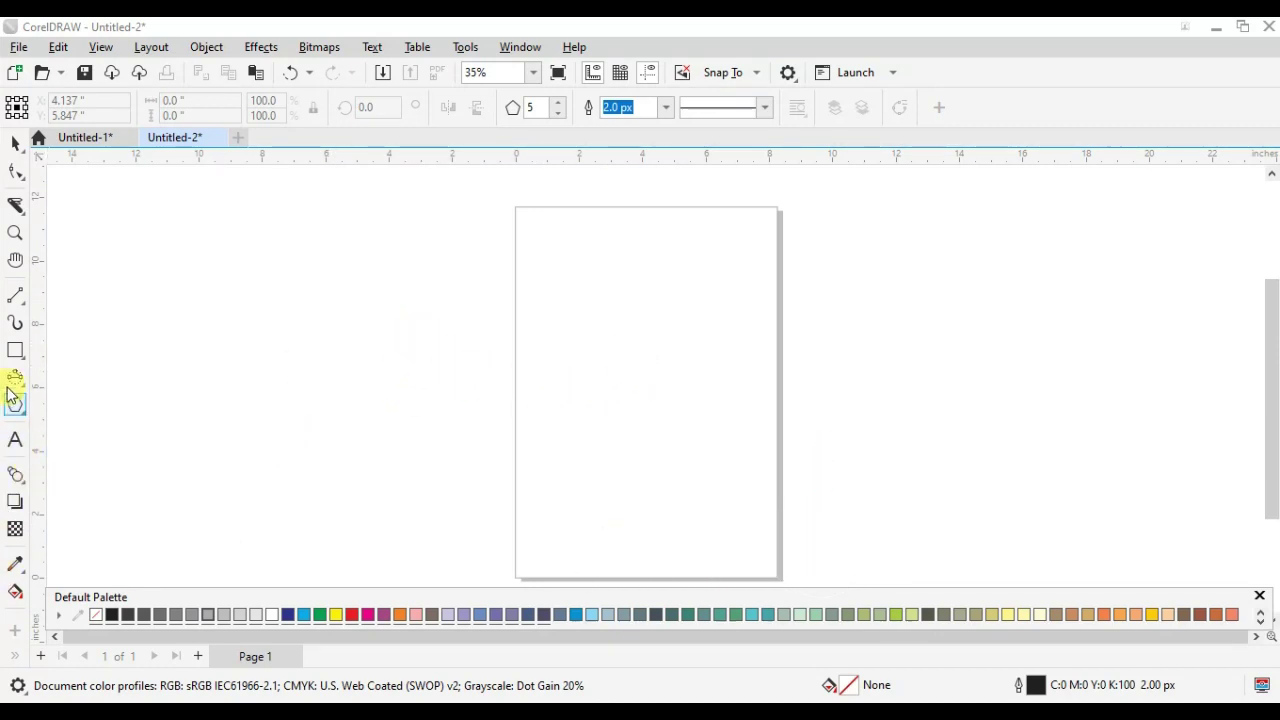
pyautogui.moveTo(588, 320); pyautogui.dragTo(757, 472)
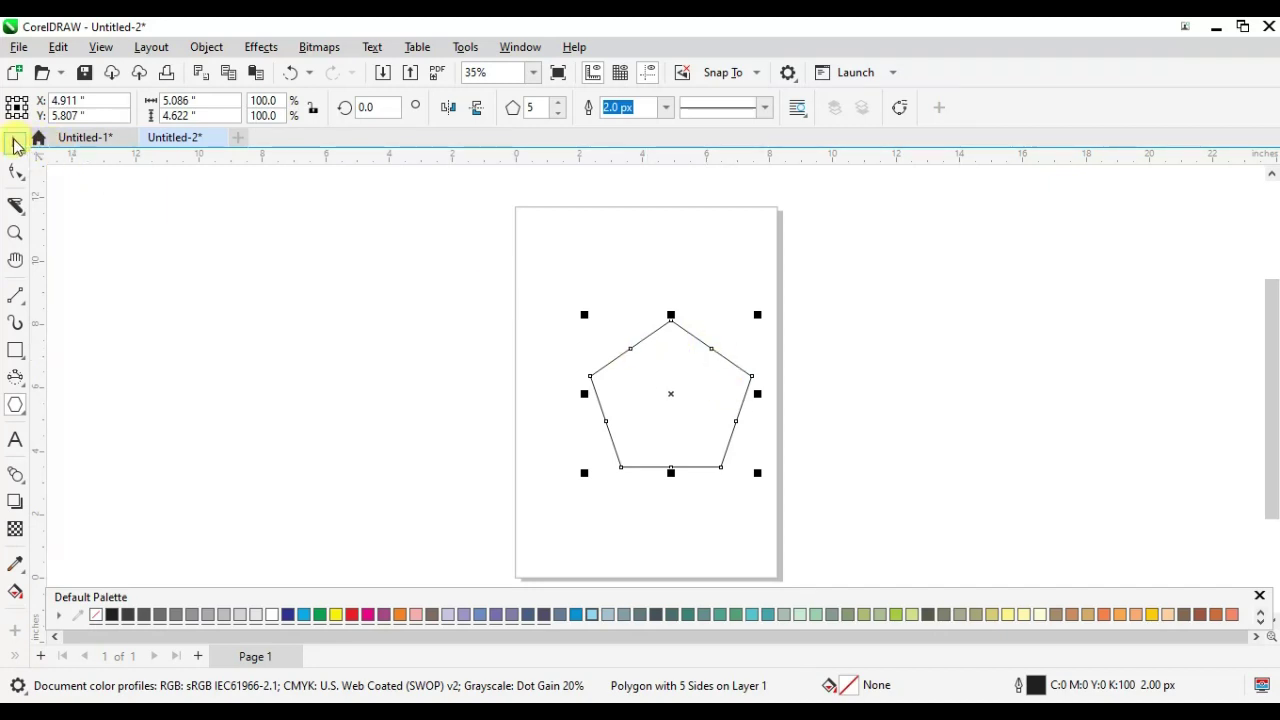
pyautogui.click(14, 146)
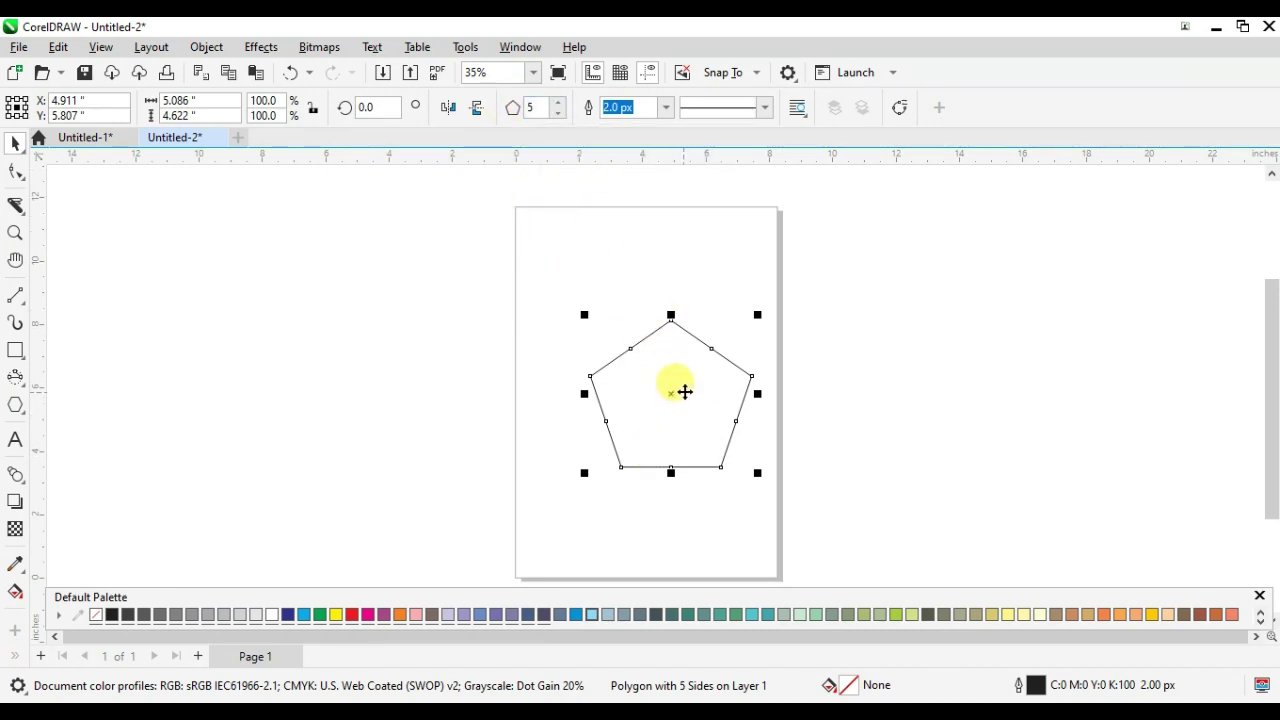
# - Set the polygon's number of sides to 6 and move it to the upper-left part of the page
pyautogui.click(541, 105)
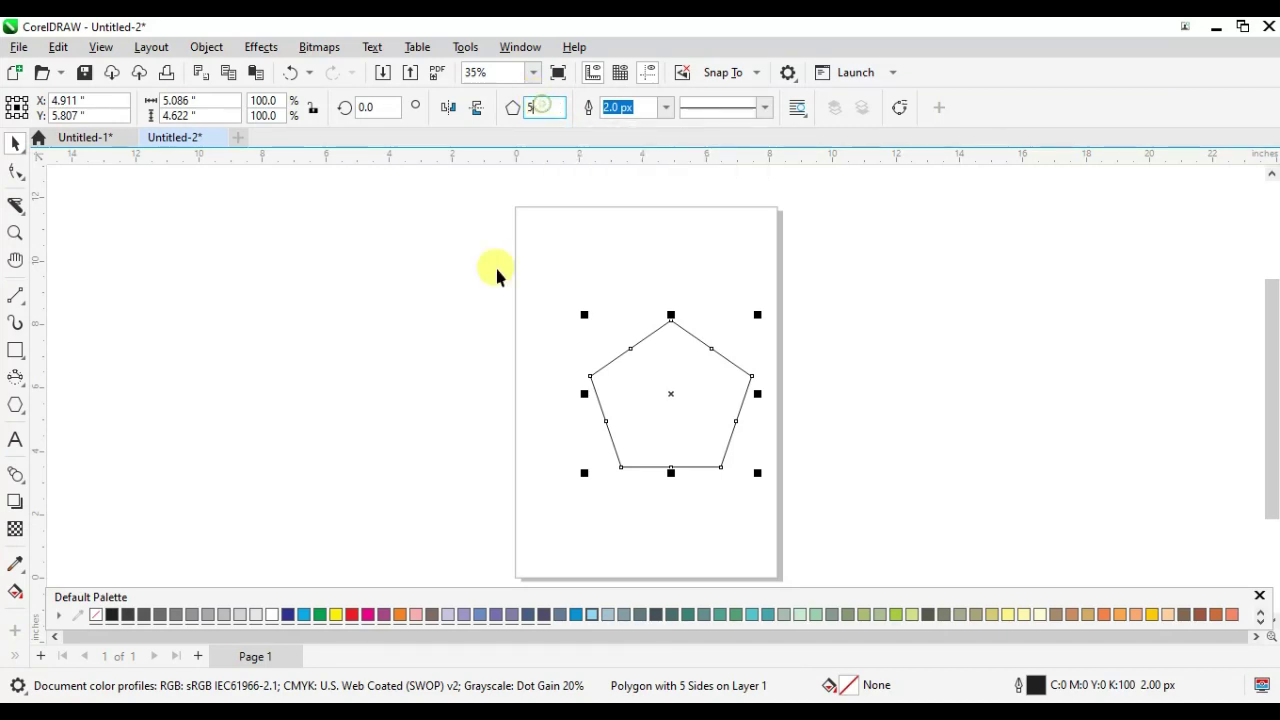
pyautogui.write('6')
pyautogui.click(622, 217)
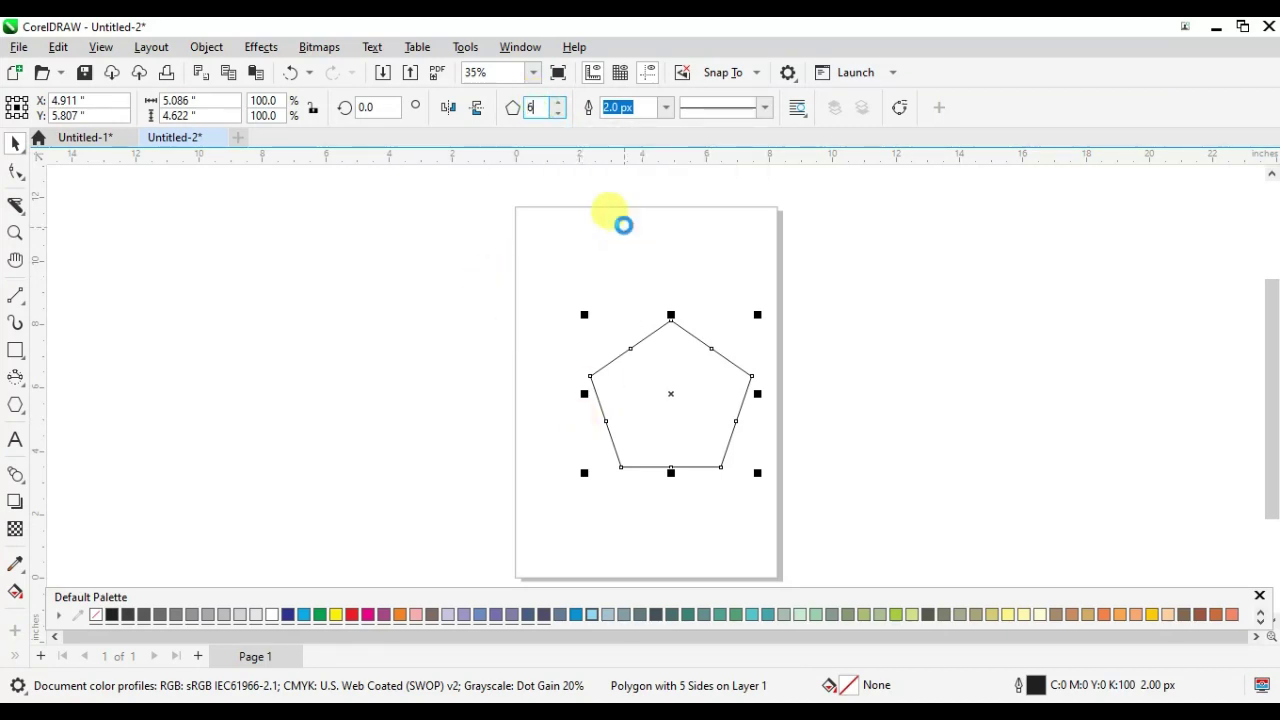
pyautogui.click(742, 414)
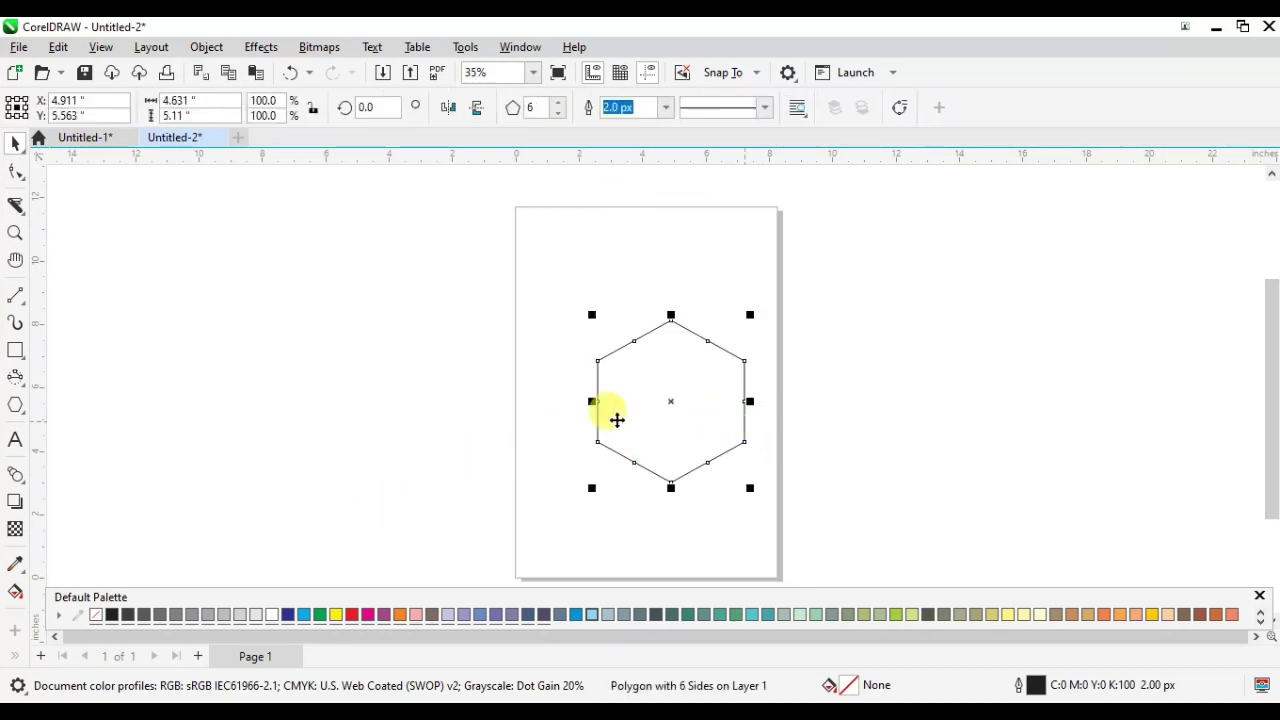
pyautogui.moveTo(667, 401); pyautogui.dragTo(595, 288)
pyautogui.click(703, 343)
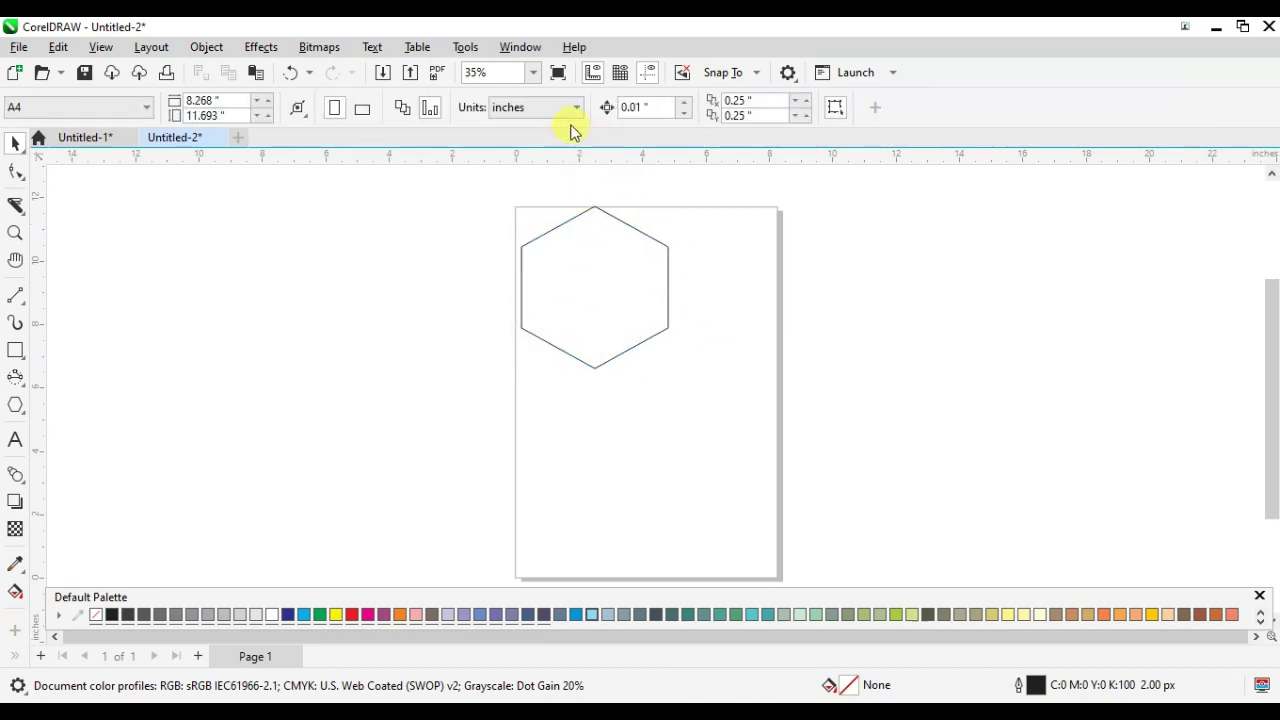
# - Set the hexagon's number of sides to 7 and shift it slightly right on the page
pyautogui.click(594, 208)
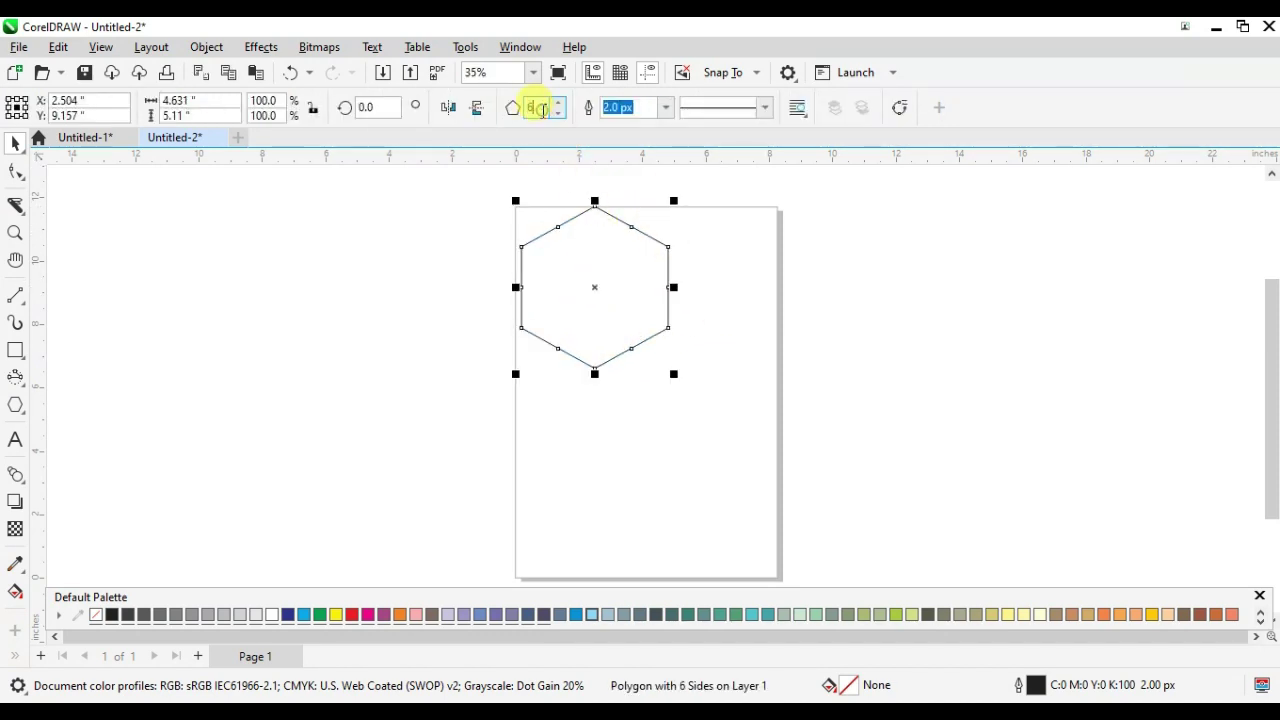
pyautogui.doubleClick(540, 108)
pyautogui.write('7')
pyautogui.click(732, 256)
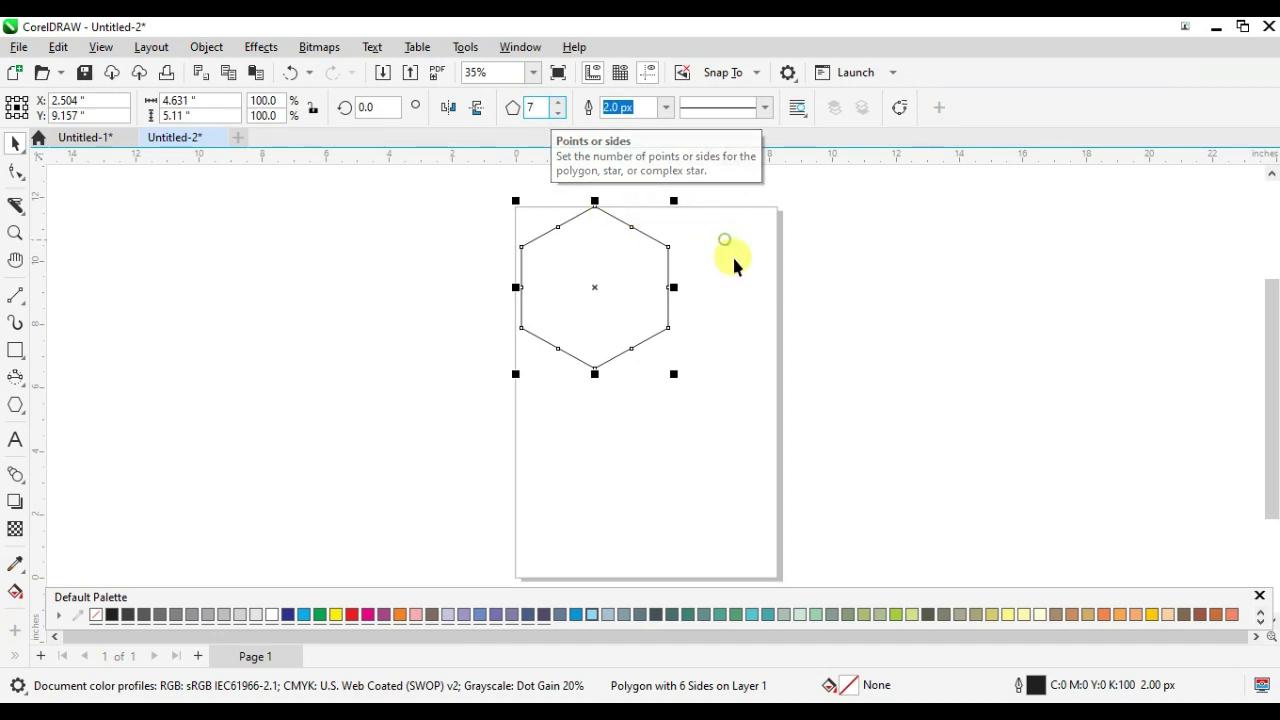
pyautogui.click(611, 302)
pyautogui.moveTo(605, 294); pyautogui.dragTo(617, 299)
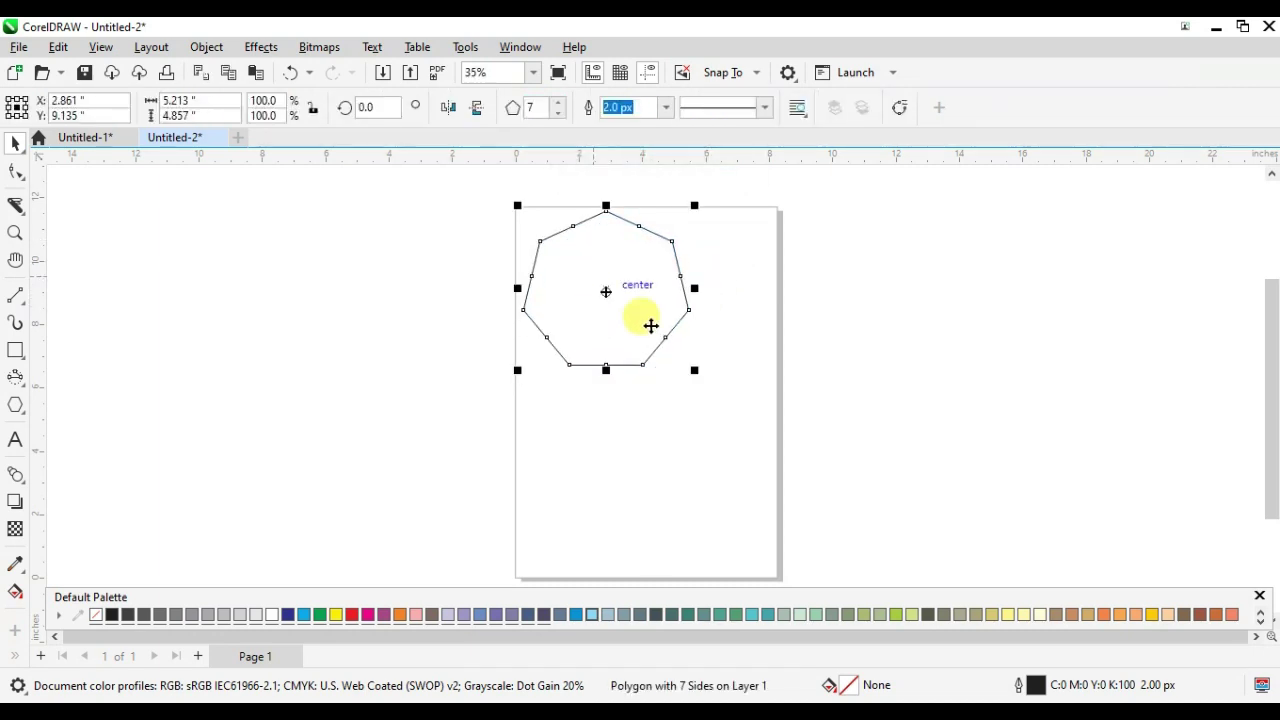
# - Set the heptagon's number of sides to 8 and keep the resulting shape selected
pyautogui.doubleClick(540, 107)
pyautogui.write('8')
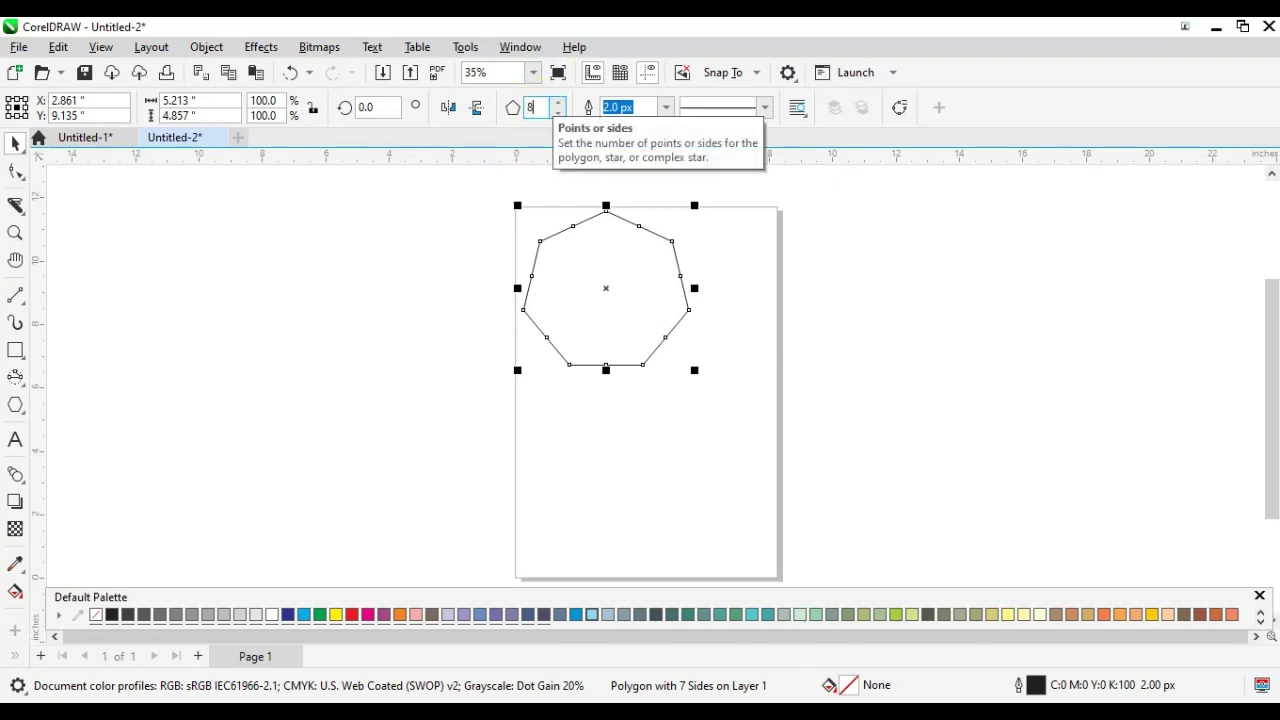
pyautogui.click(733, 232)
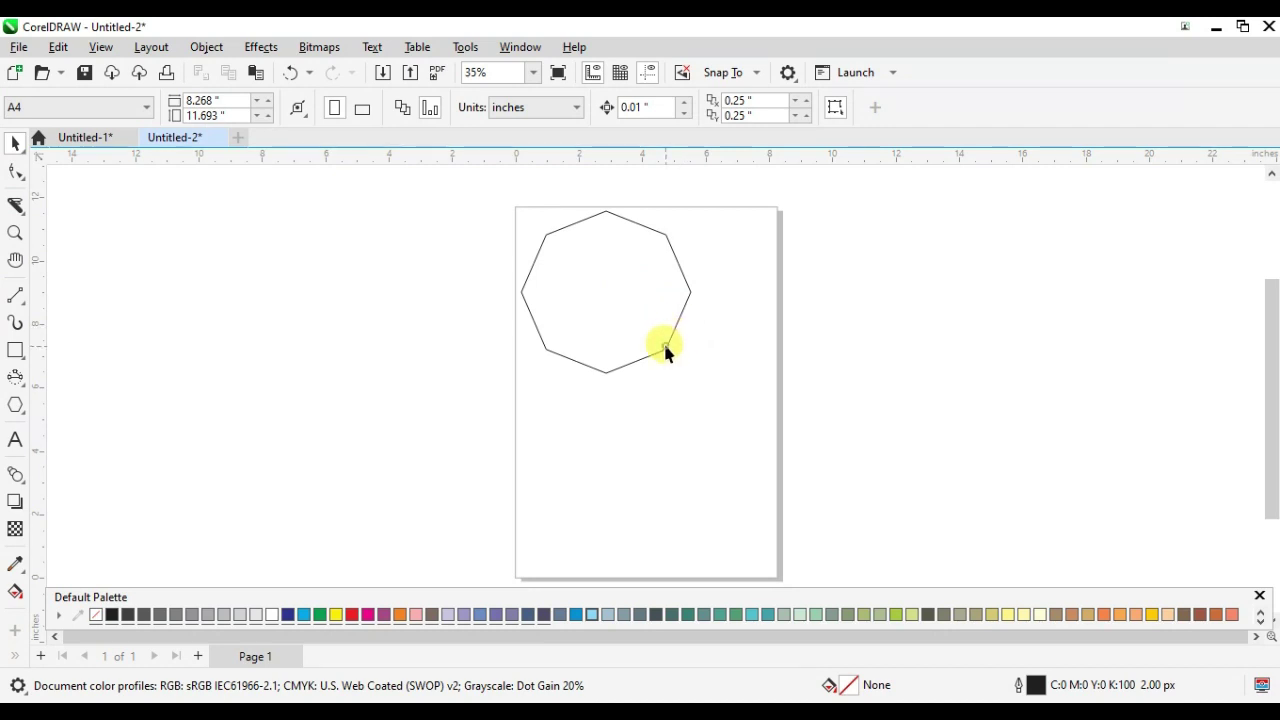
pyautogui.click(645, 302)
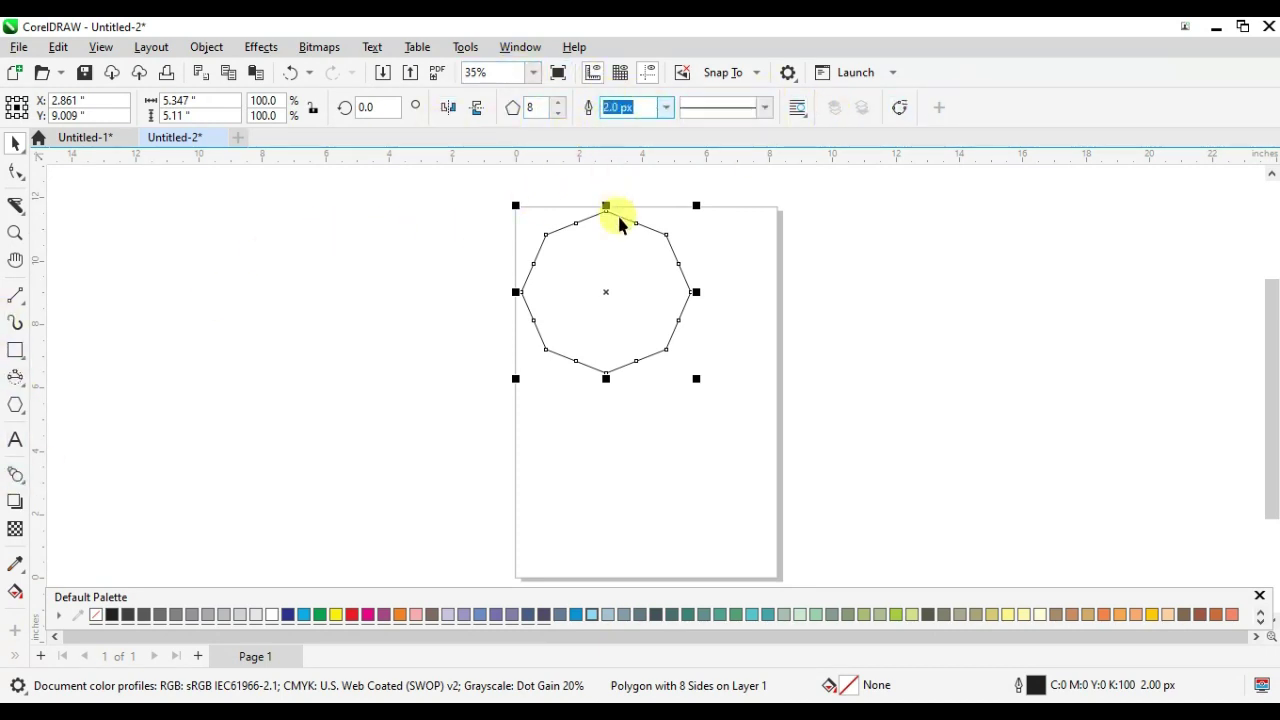
# - Enlarge the octagon proportionally to about 107.6% and shift it slightly down and to the right
pyautogui.moveTo(696, 376); pyautogui.dragTo(752, 388)
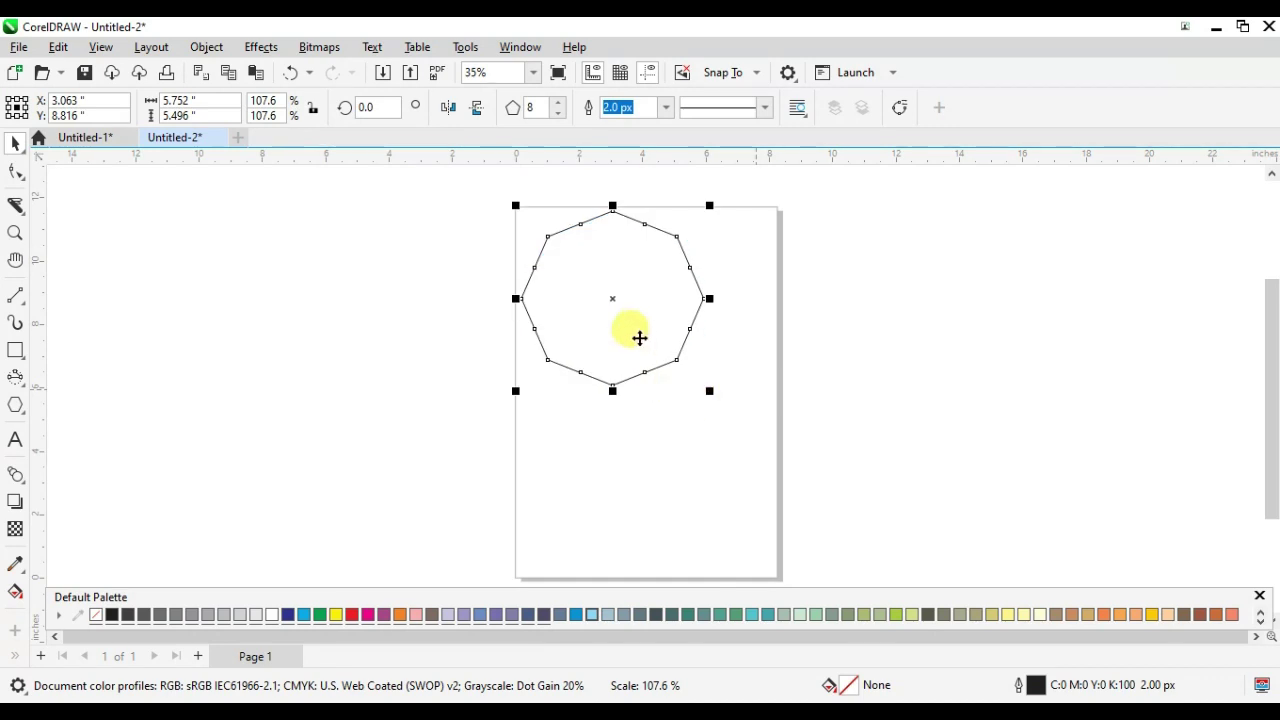
pyautogui.moveTo(613, 293)
pyautogui.mouseDown()
pyautogui.moveTo(677, 340)
pyautogui.moveTo(637, 306)
pyautogui.moveTo(620, 309)
pyautogui.mouseUp()
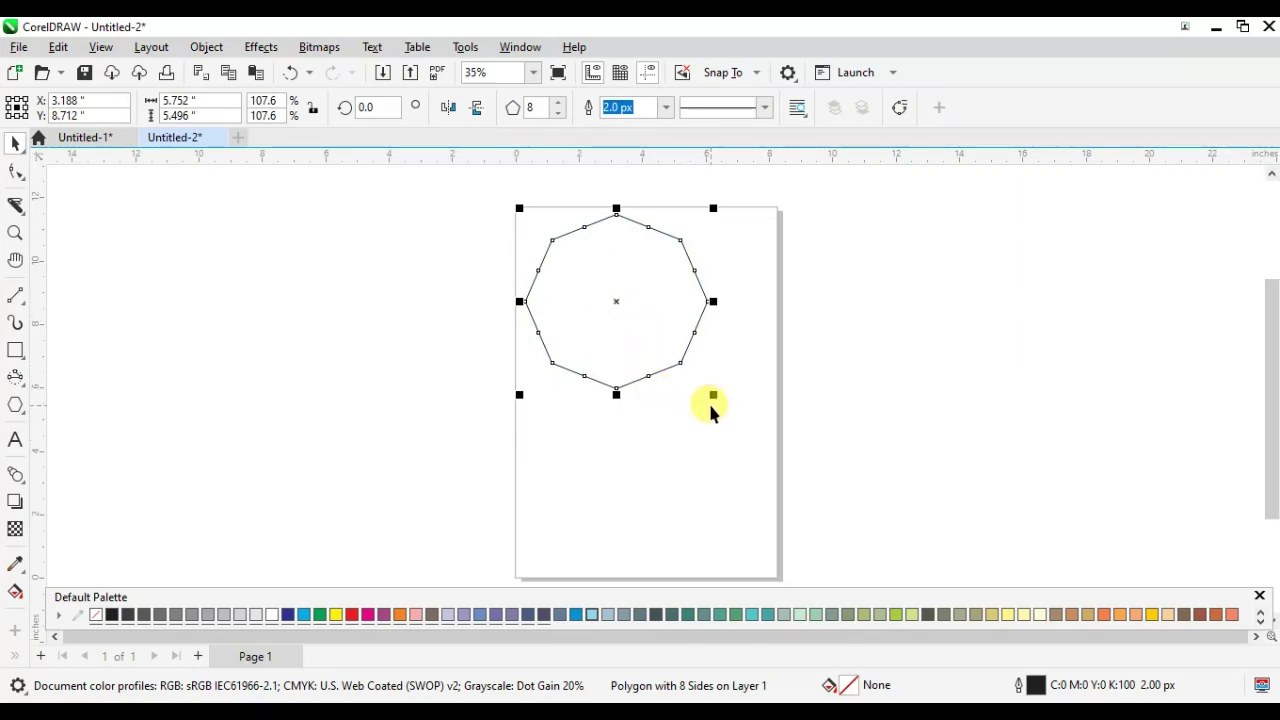
pyautogui.click(660, 371)
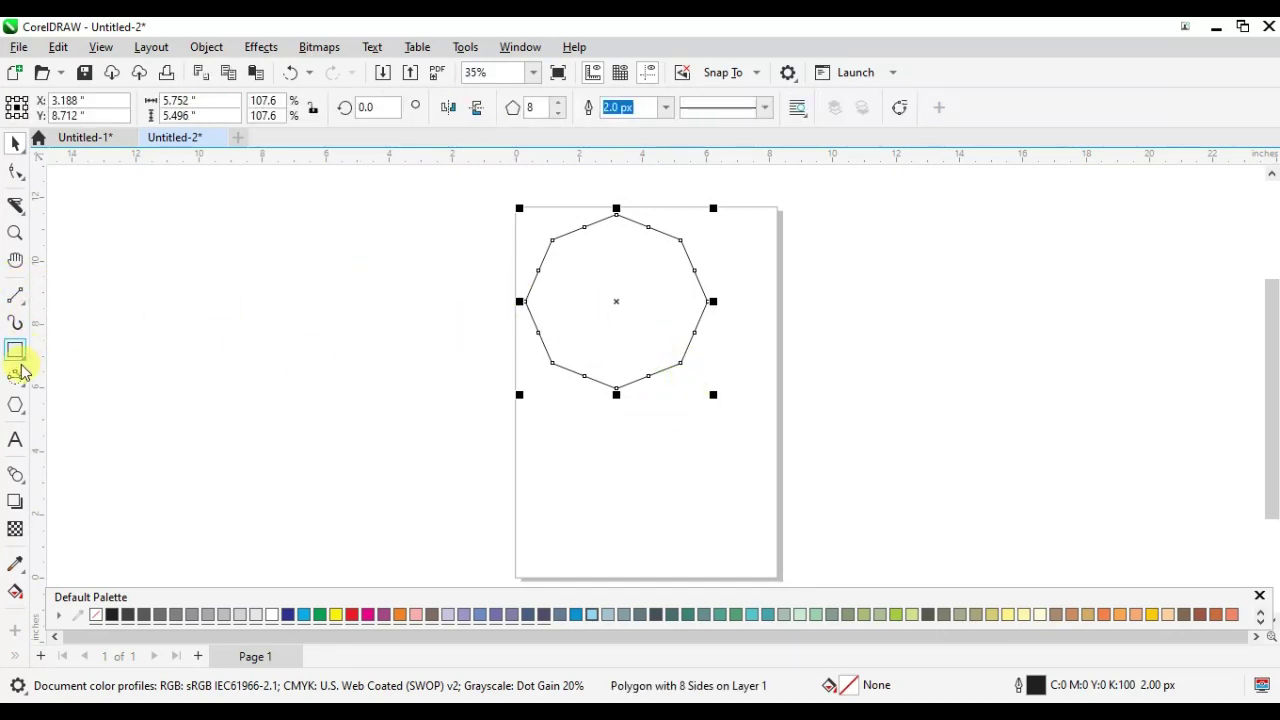
# - Delete the octagon from the page
pyautogui.click(24, 420)
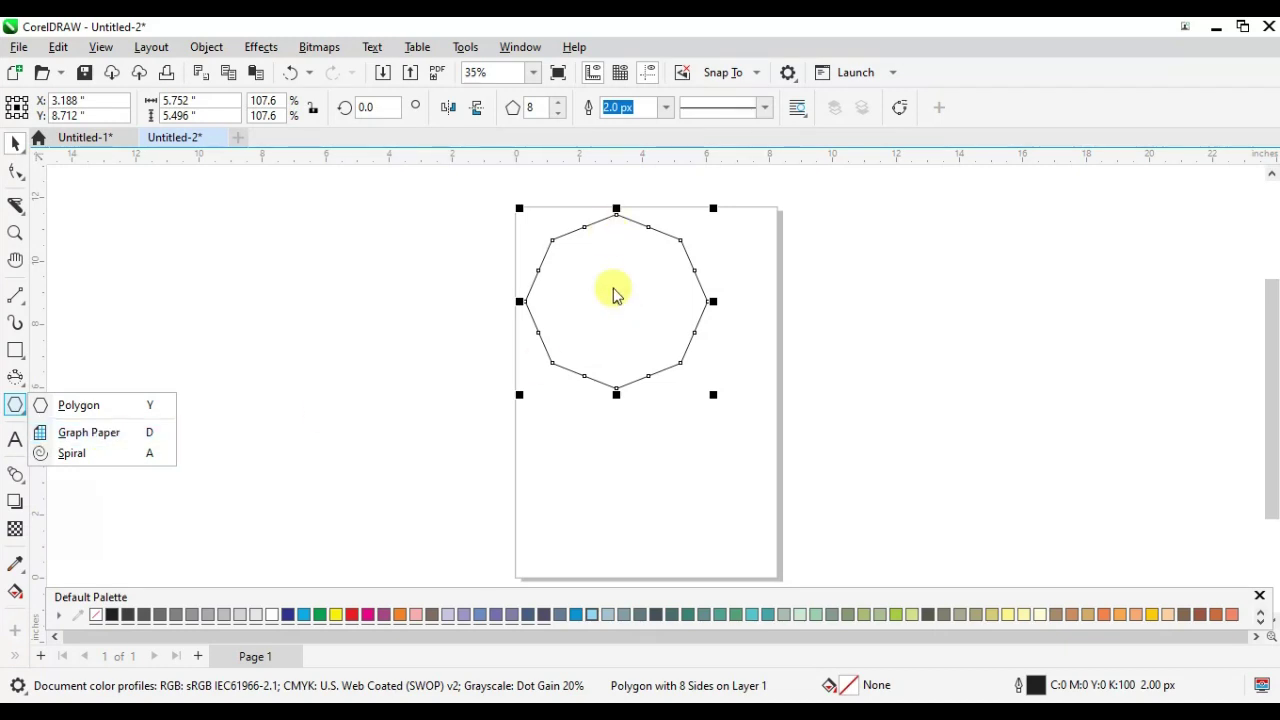
pyautogui.click(592, 226)
pyautogui.press('Delete')
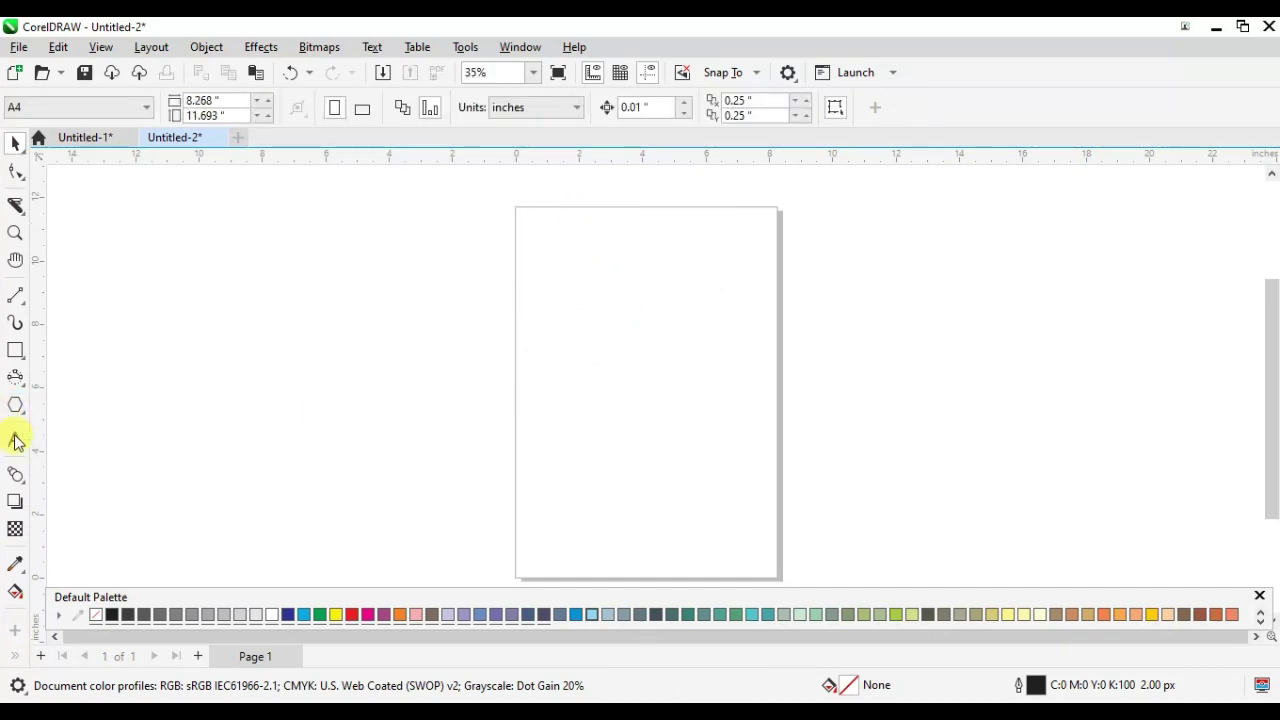
# - Draw a new polygon about 4.6 by 4.6 inches on the page and raise its number of sides to 21
pyautogui.click(15, 405)
pyautogui.moveTo(604, 300); pyautogui.dragTo(757, 454)
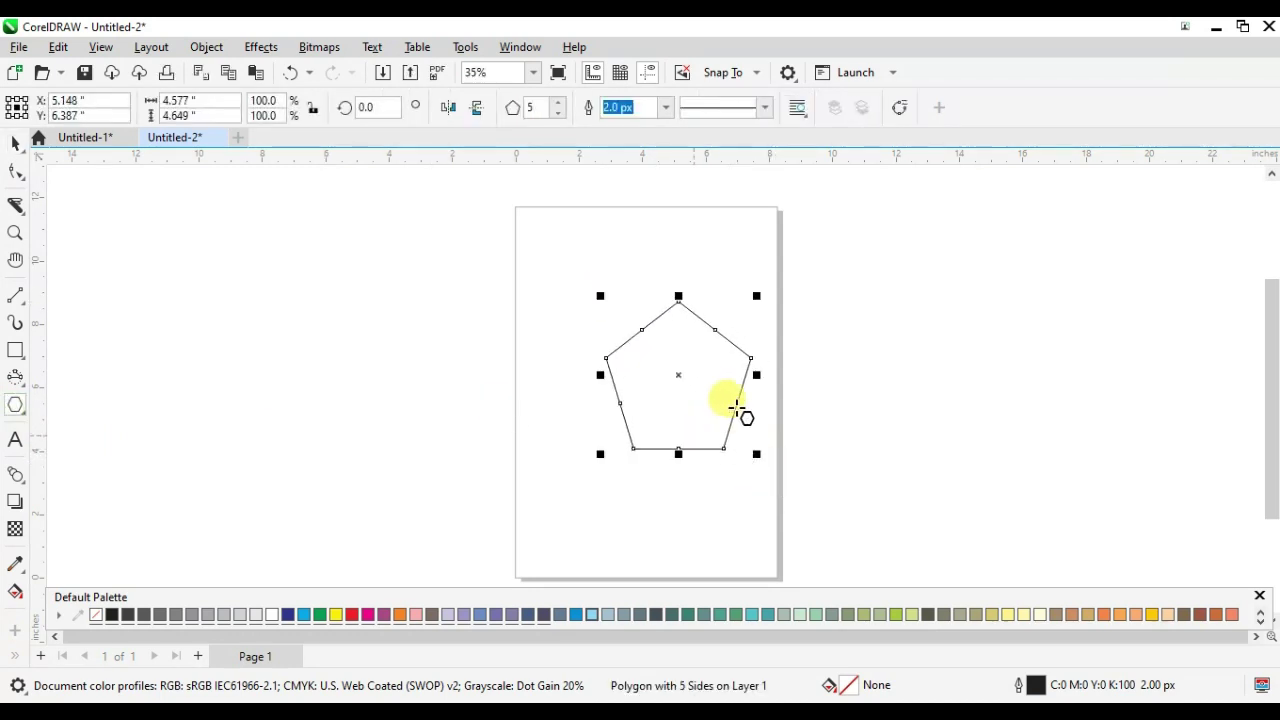
pyautogui.click(560, 104)
pyautogui.click(558, 104)
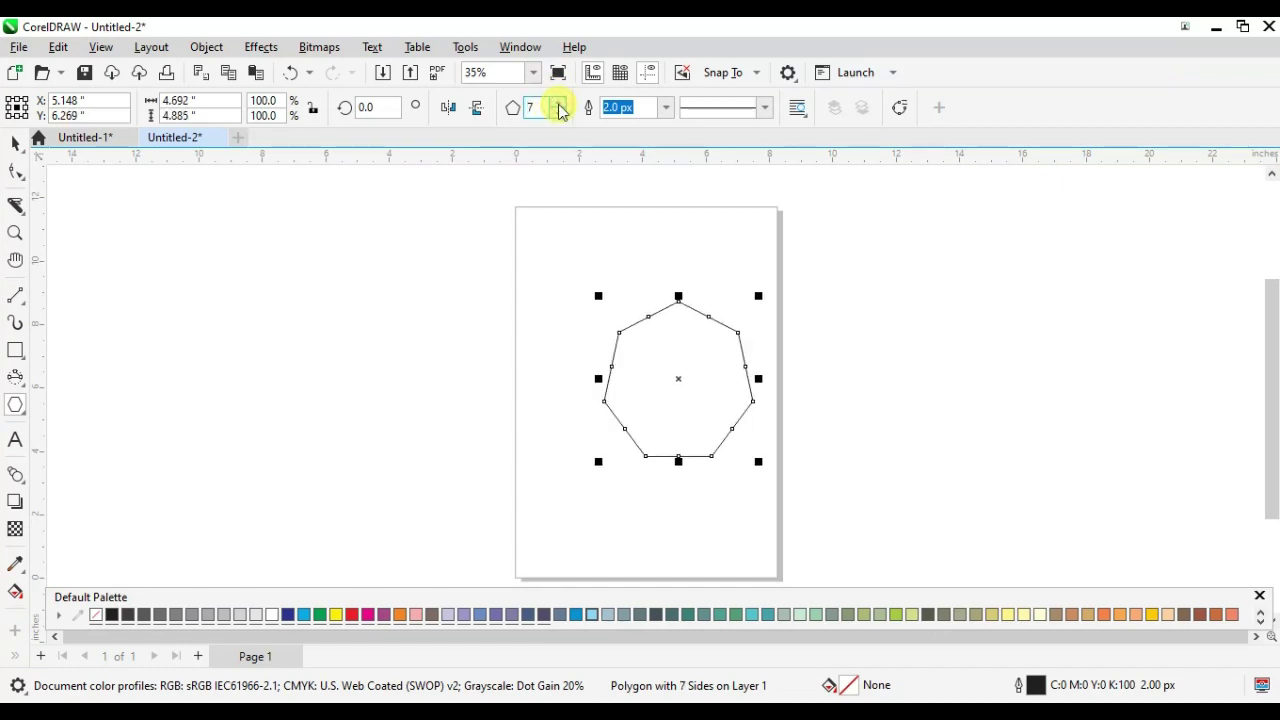
pyautogui.click(559, 105)
pyautogui.click(560, 105)
pyautogui.click(560, 105)
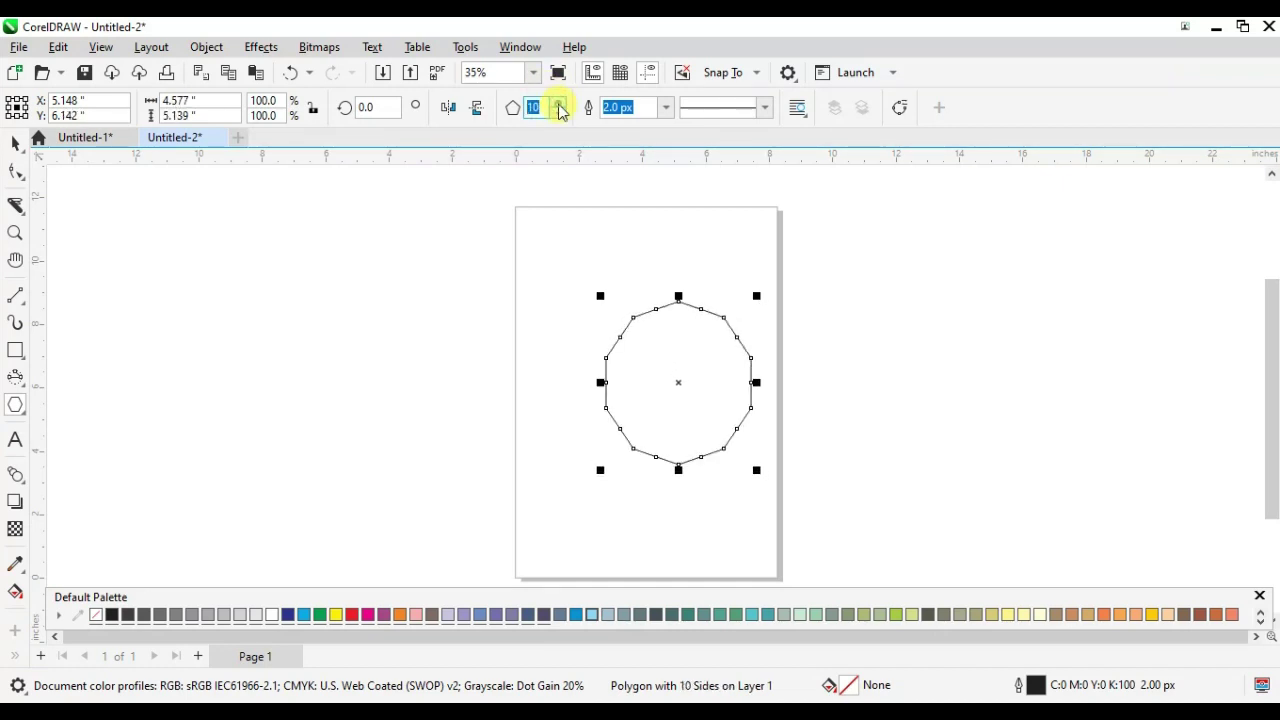
pyautogui.click(560, 105)
pyautogui.click(560, 105)
pyautogui.click(560, 105)
pyautogui.click(560, 105)
pyautogui.click(560, 105)
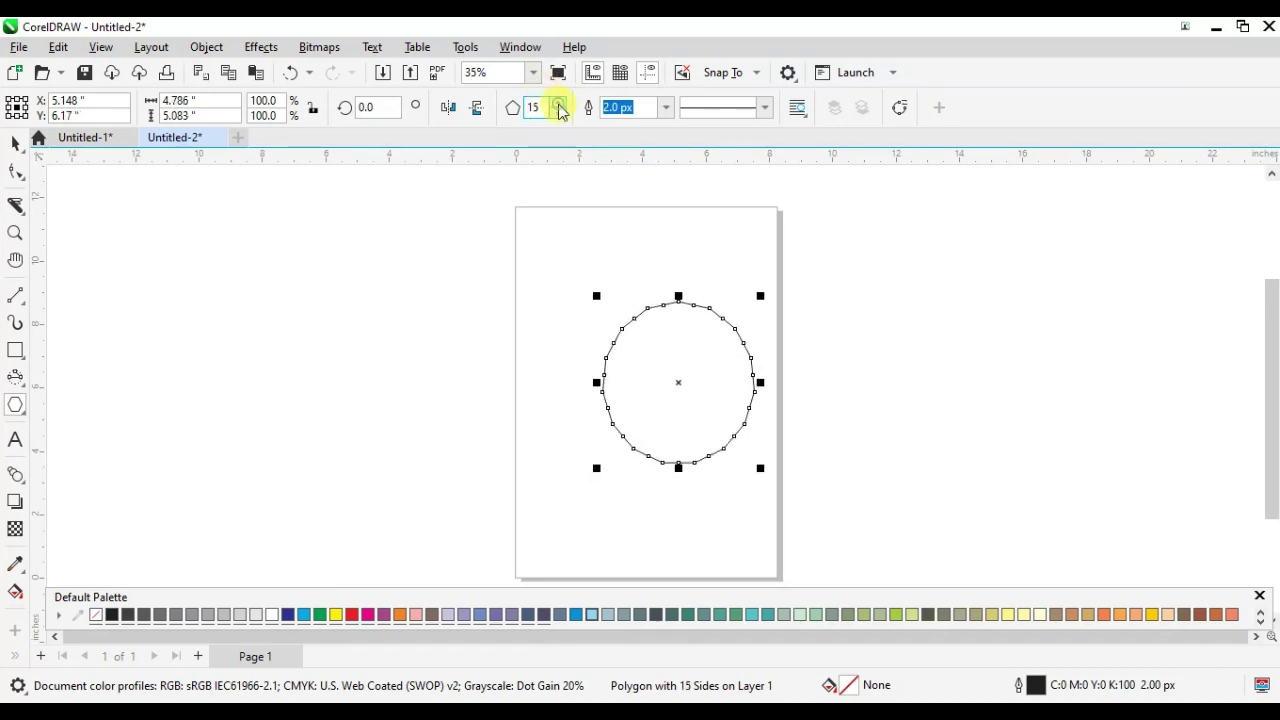
pyautogui.click(560, 105)
pyautogui.click(560, 105)
pyautogui.click(560, 105)
pyautogui.click(560, 105)
pyautogui.click(560, 105)
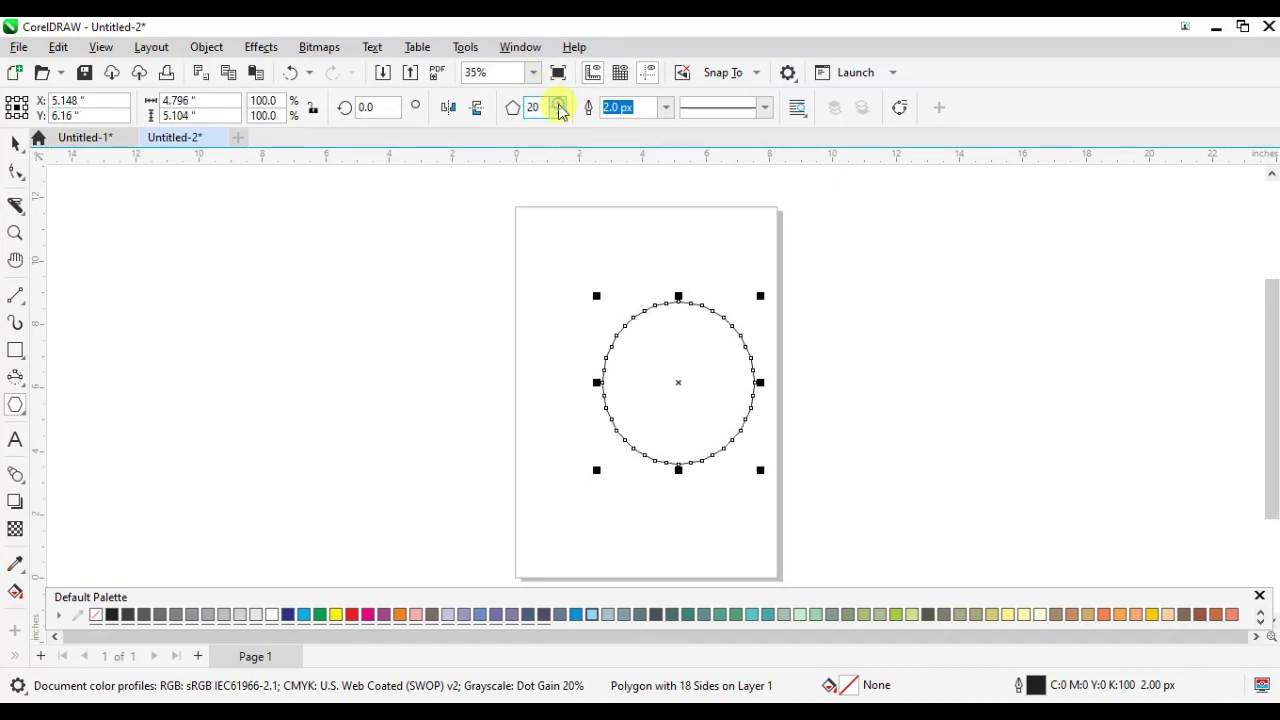
pyautogui.click(560, 105)
# - Move the 21-sided polygon to the upper part of the page and set its outline width to 25 px
pyautogui.press('space')
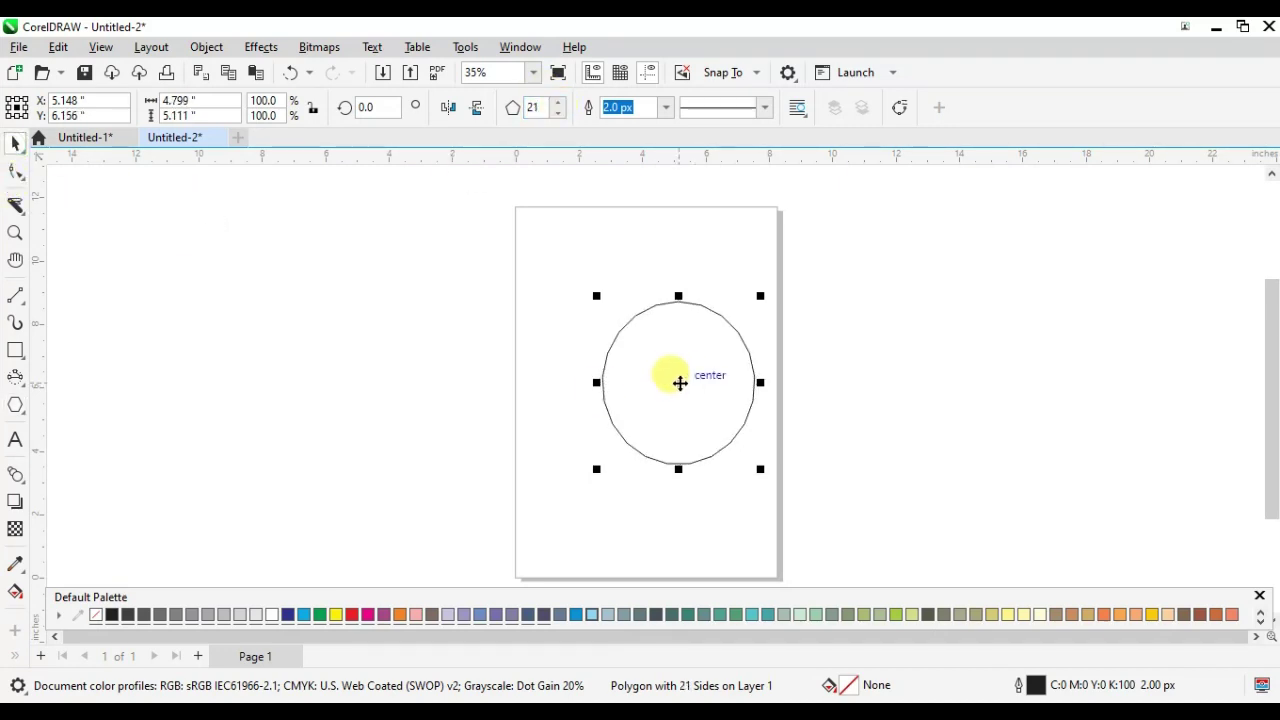
pyautogui.moveTo(678, 382); pyautogui.dragTo(643, 295)
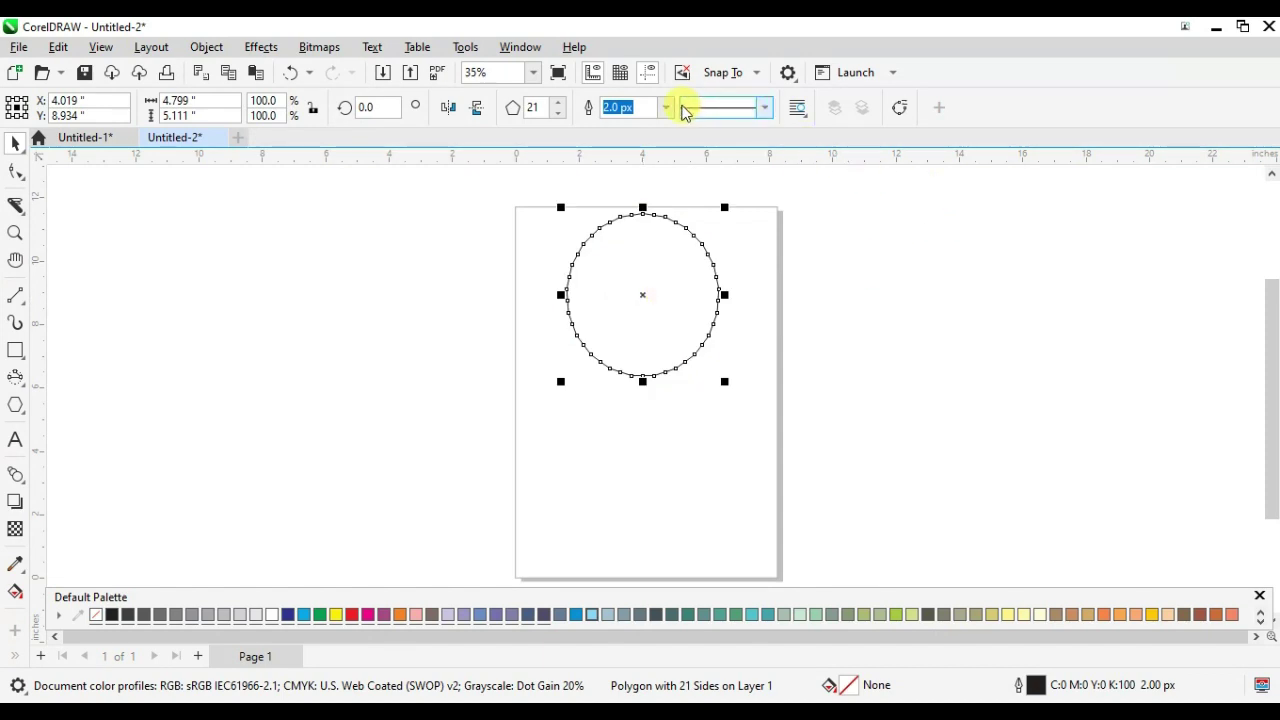
pyautogui.click(668, 108)
pyautogui.click(663, 277)
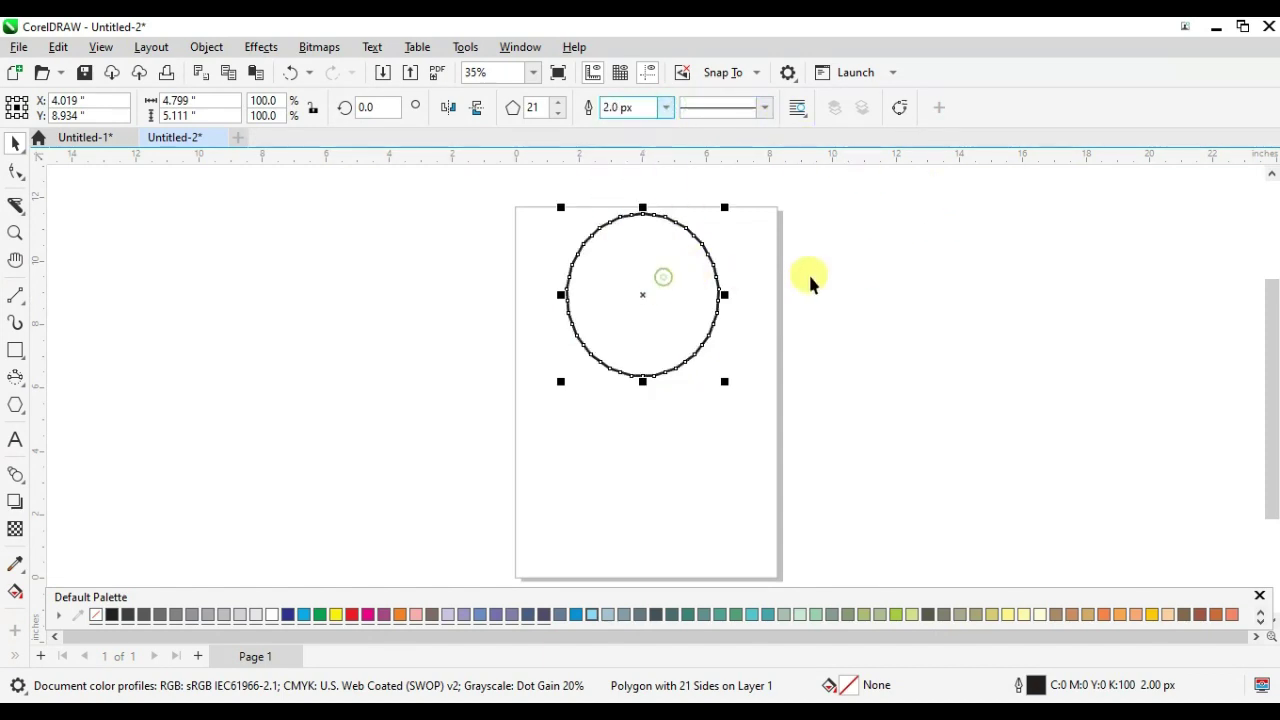
pyautogui.click(786, 299)
pyautogui.click(690, 367)
# - Shift the thick-outlined polygon slightly right and down, and examine its straight edges up close
pyautogui.scroll(5, 690, 367)
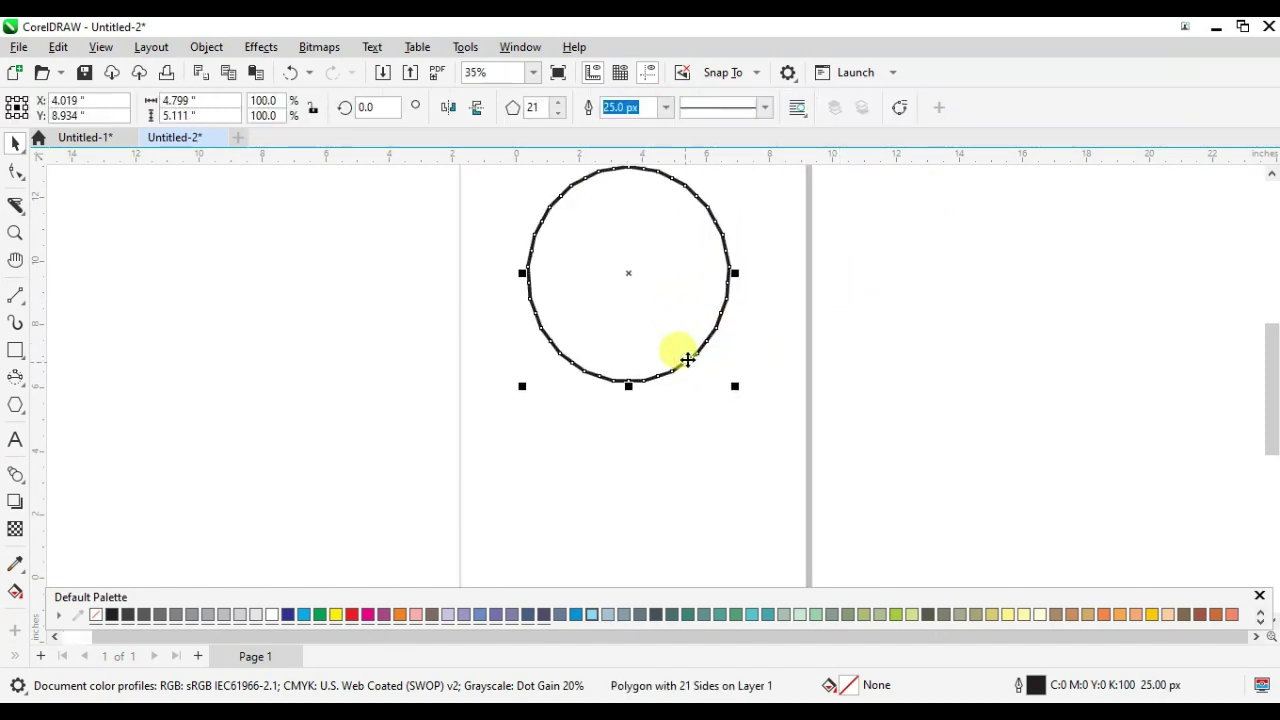
pyautogui.moveTo(653, 363); pyautogui.dragTo(737, 437)
pyautogui.scroll(-4, 320, 377)
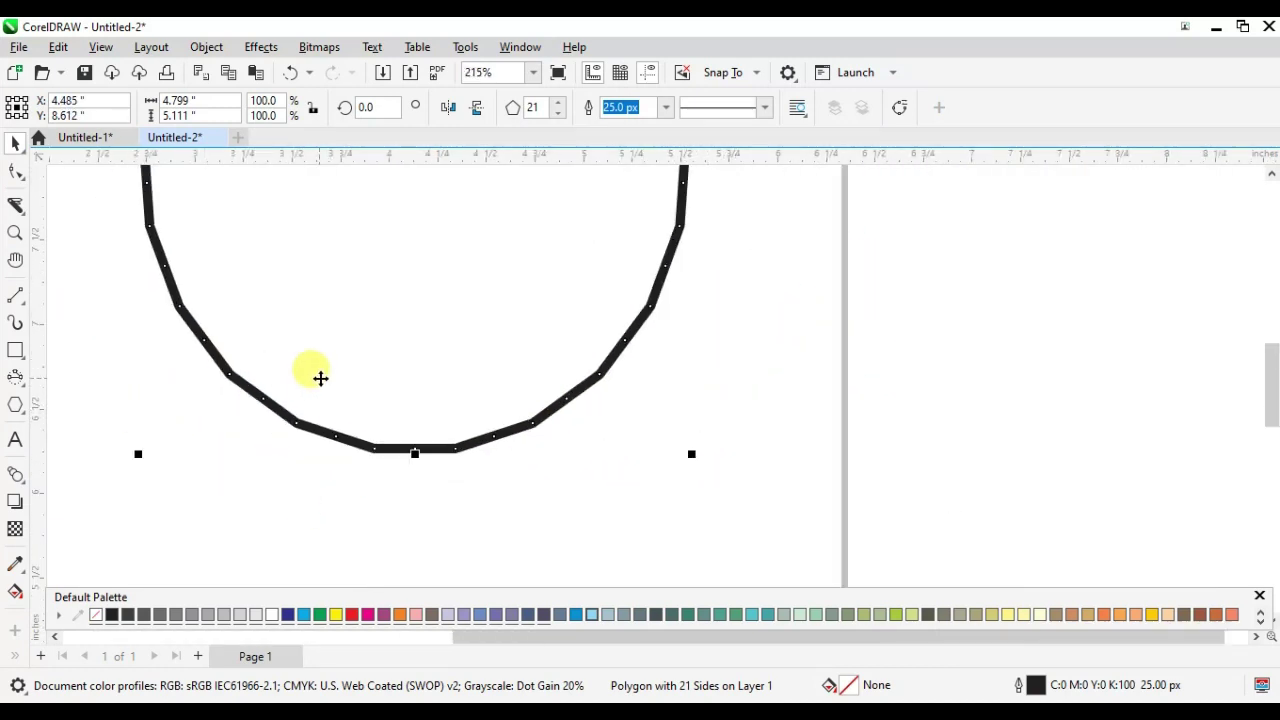
pyautogui.scroll(-1, 427, 392)
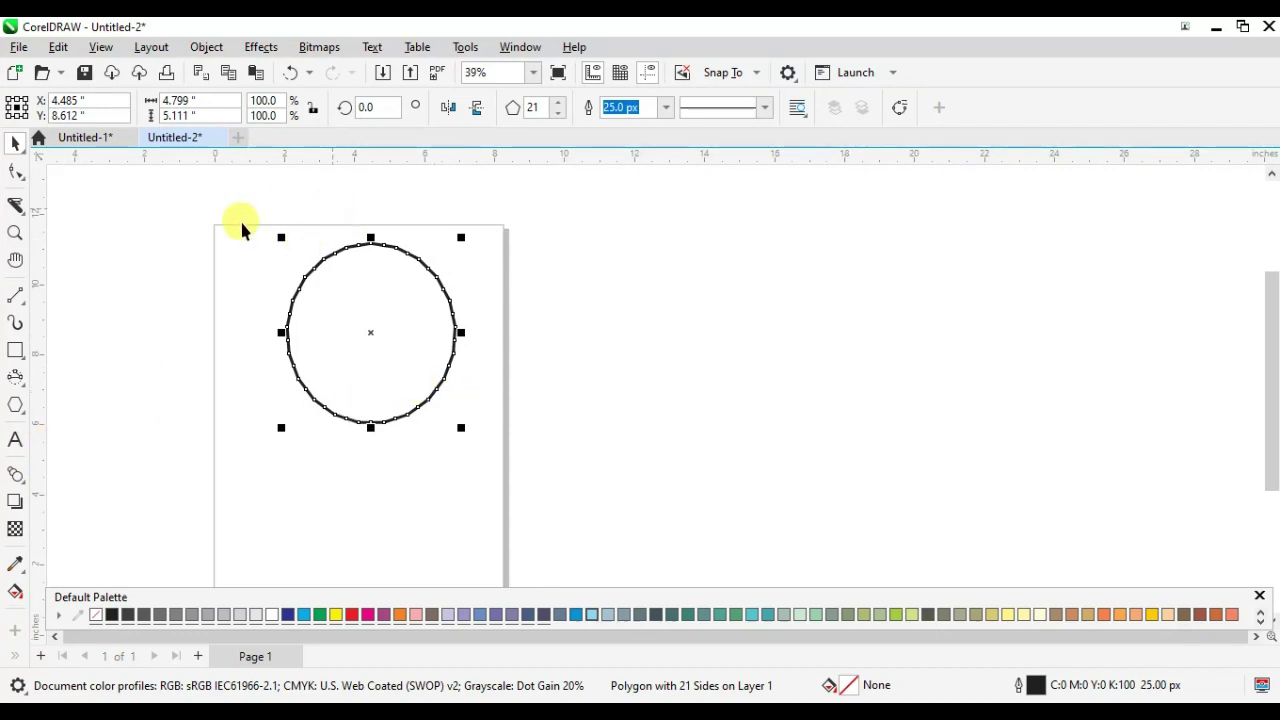
# - Delete the 21-sided polygon from the page
pyautogui.click(24, 414)
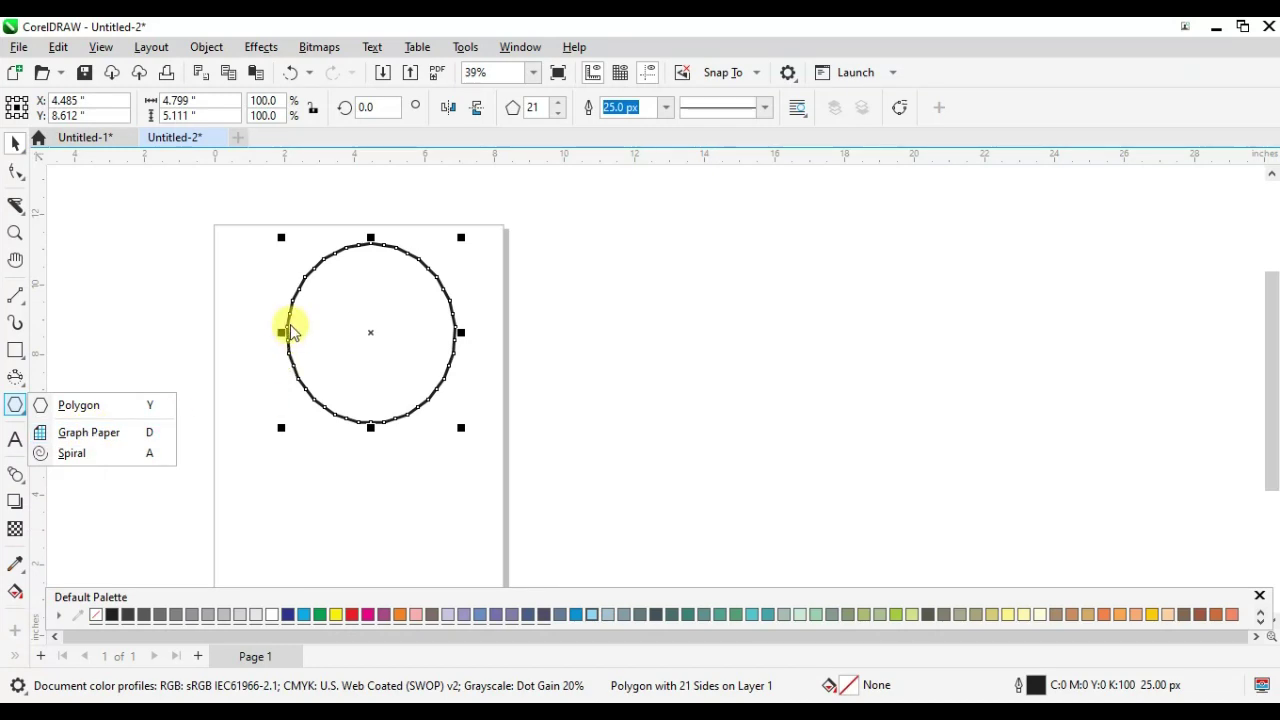
pyautogui.click(343, 309)
pyautogui.press('Delete')
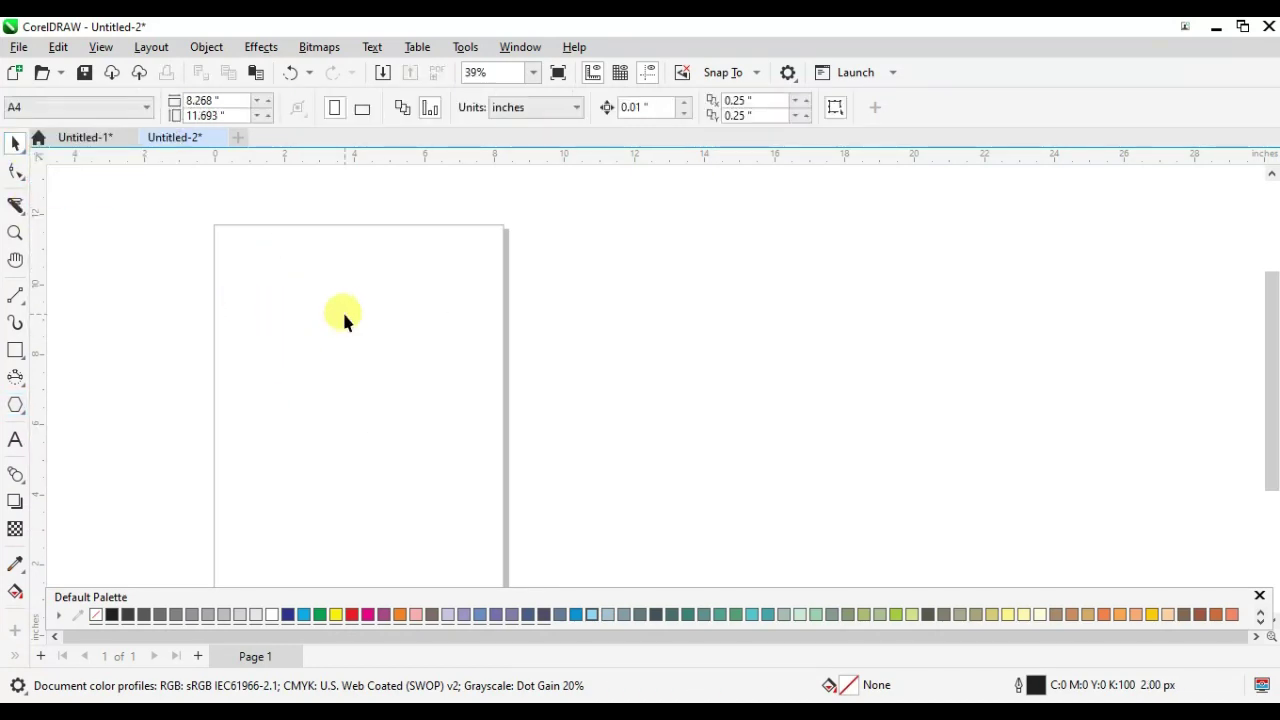
# - Draw a graph paper grid of 13 columns and 2 rows, about 6.9 by 7.3 inches, and shift it slightly left and up
pyautogui.click(28, 420)
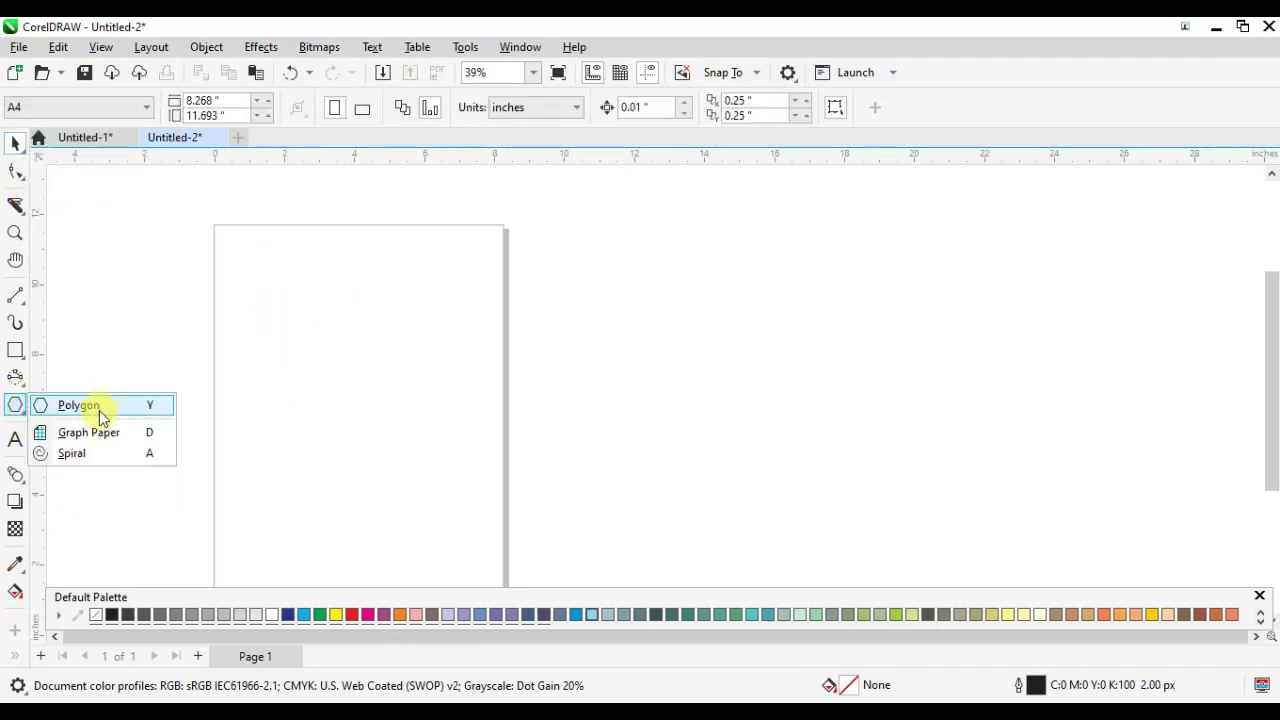
pyautogui.click(90, 433)
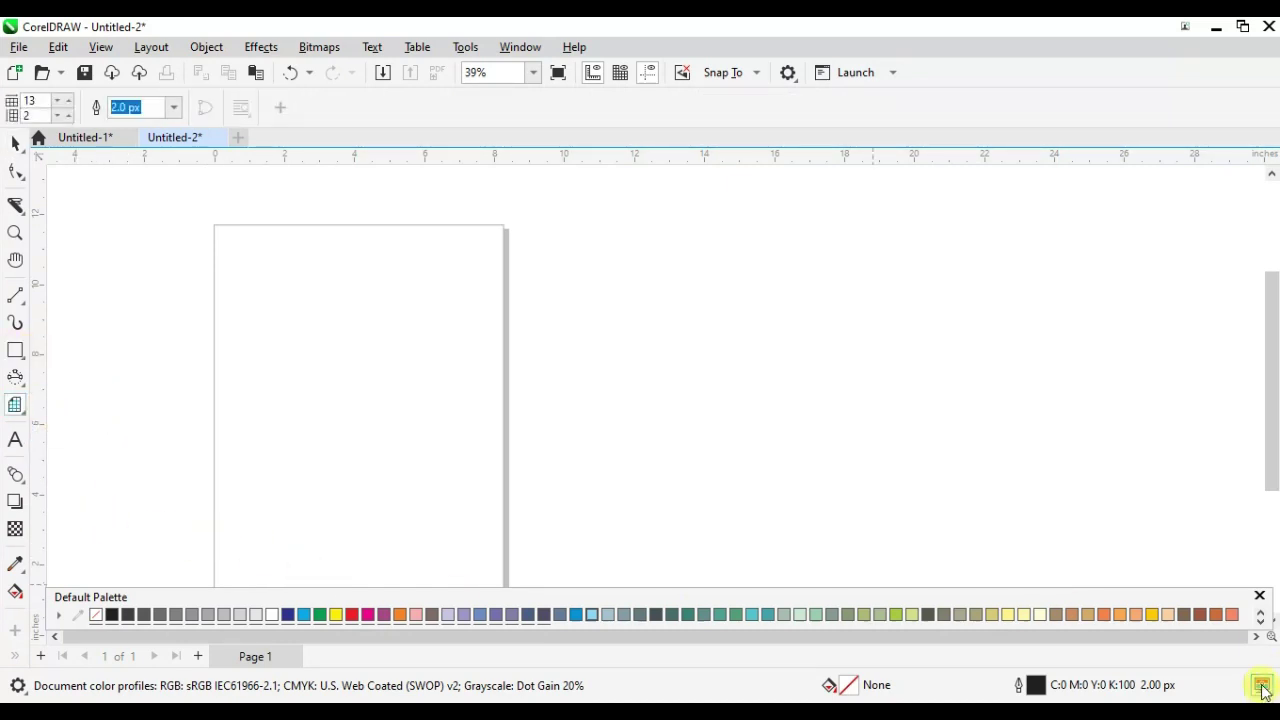
pyautogui.click(1256, 637)
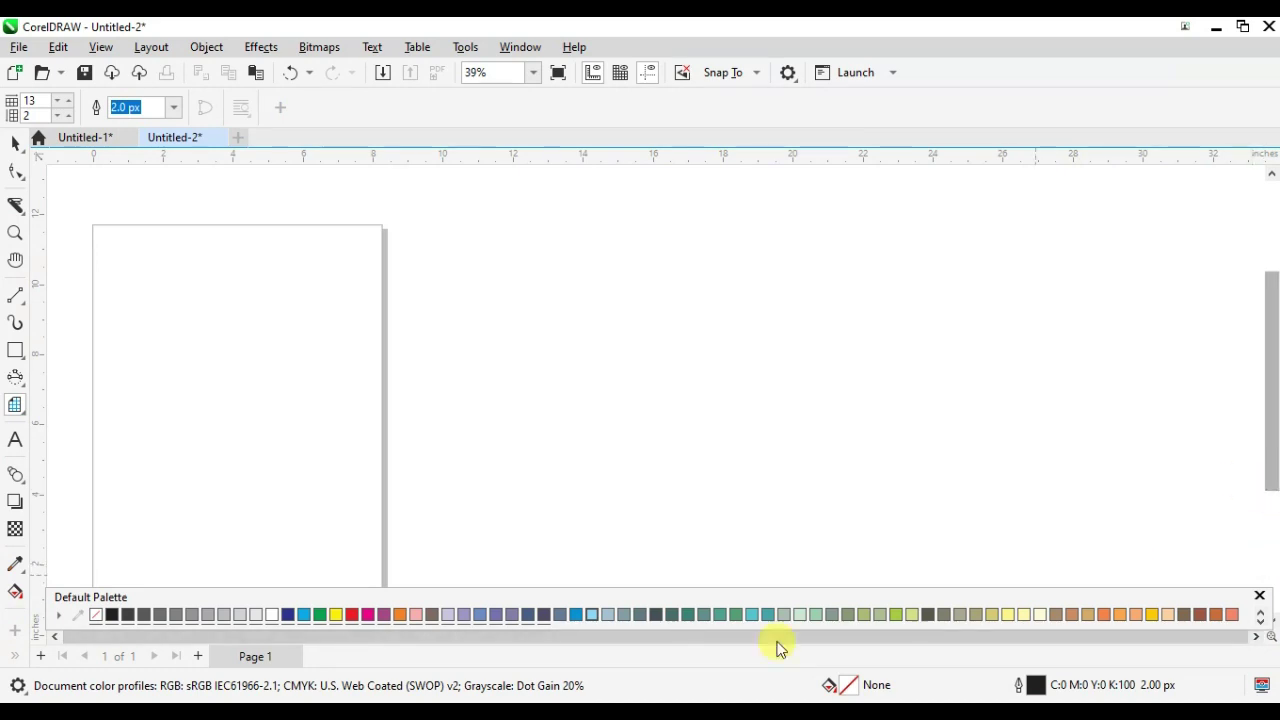
pyautogui.click(54, 638)
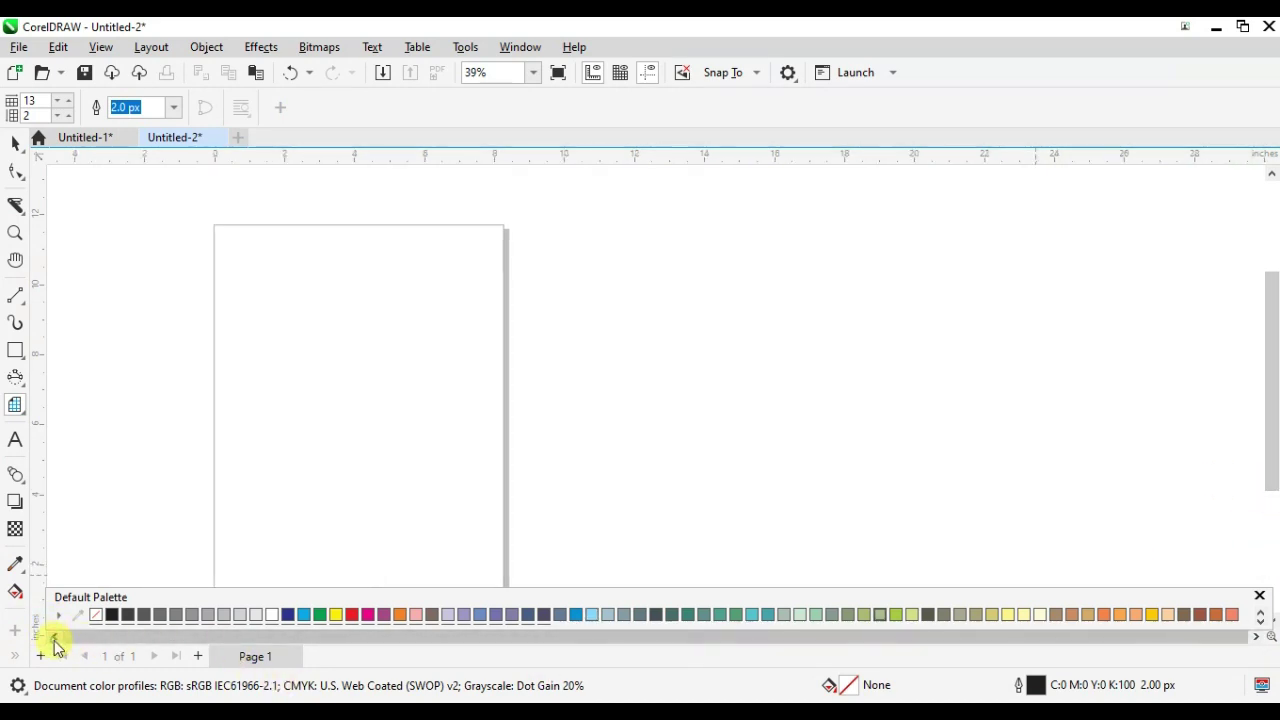
pyautogui.click(54, 638)
pyautogui.click(54, 638)
pyautogui.scroll(-2, 1272, 472)
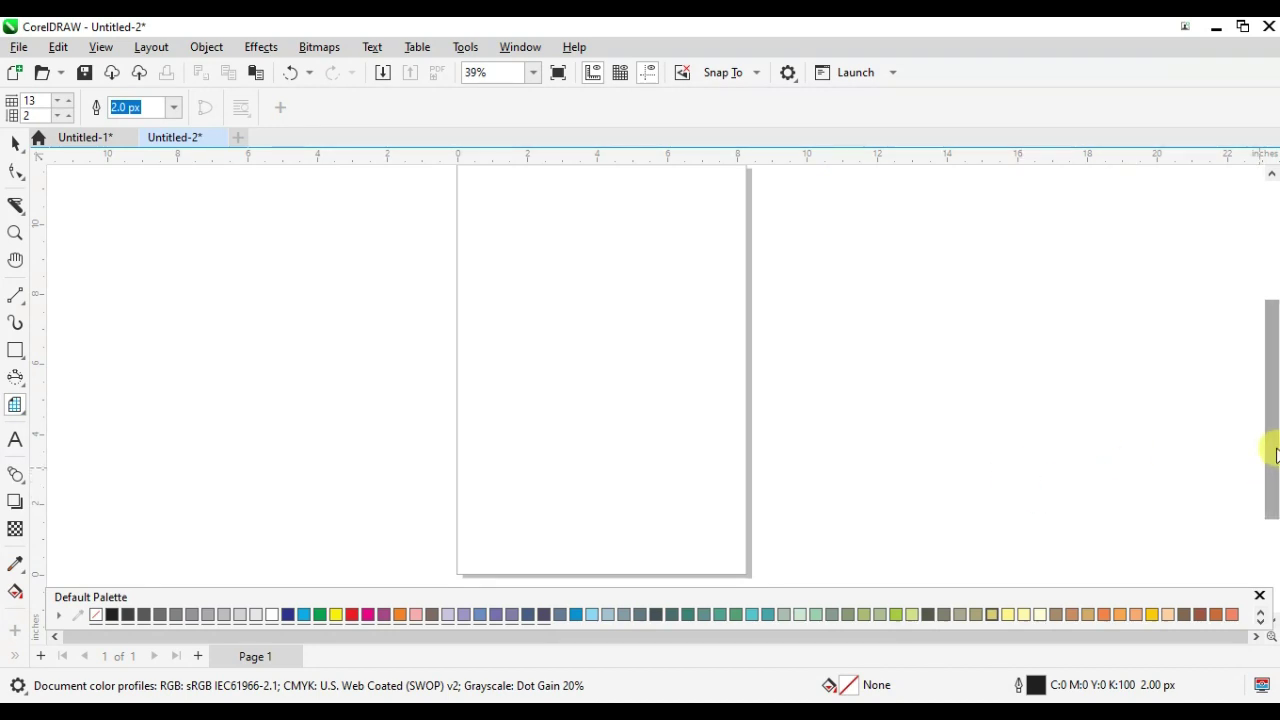
pyautogui.scroll(1, 1272, 445)
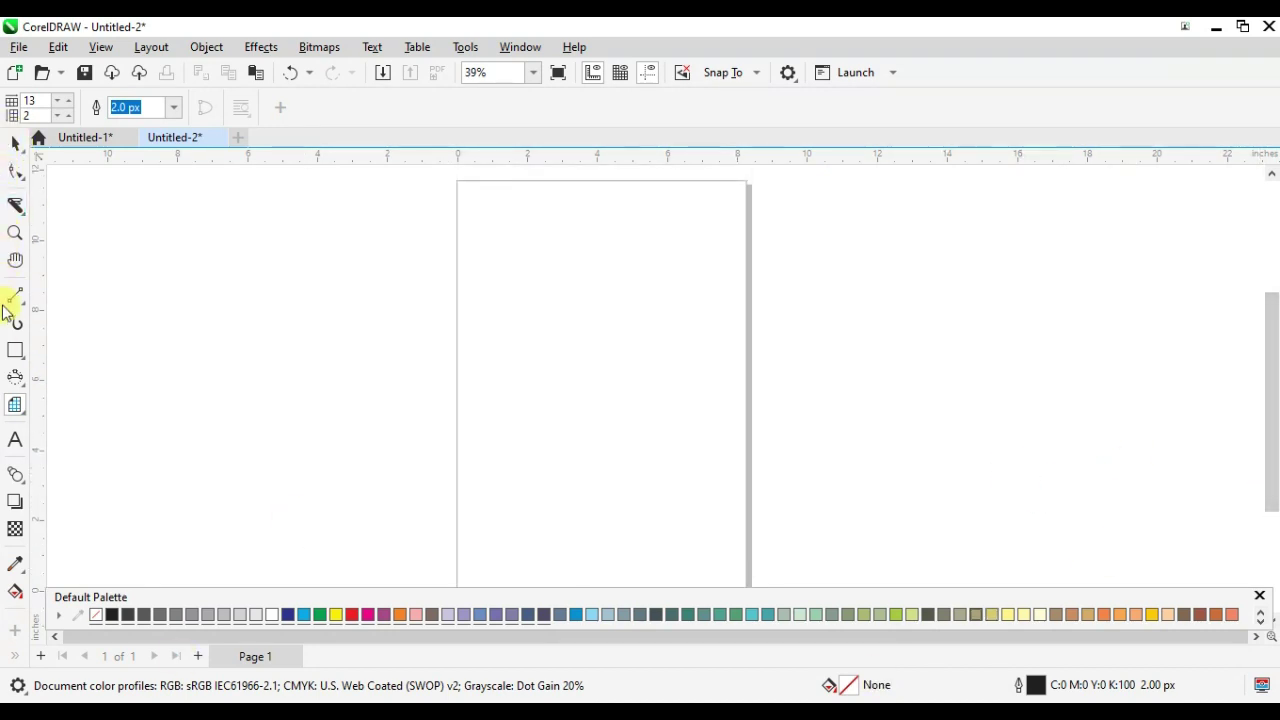
pyautogui.moveTo(504, 237); pyautogui.dragTo(748, 492)
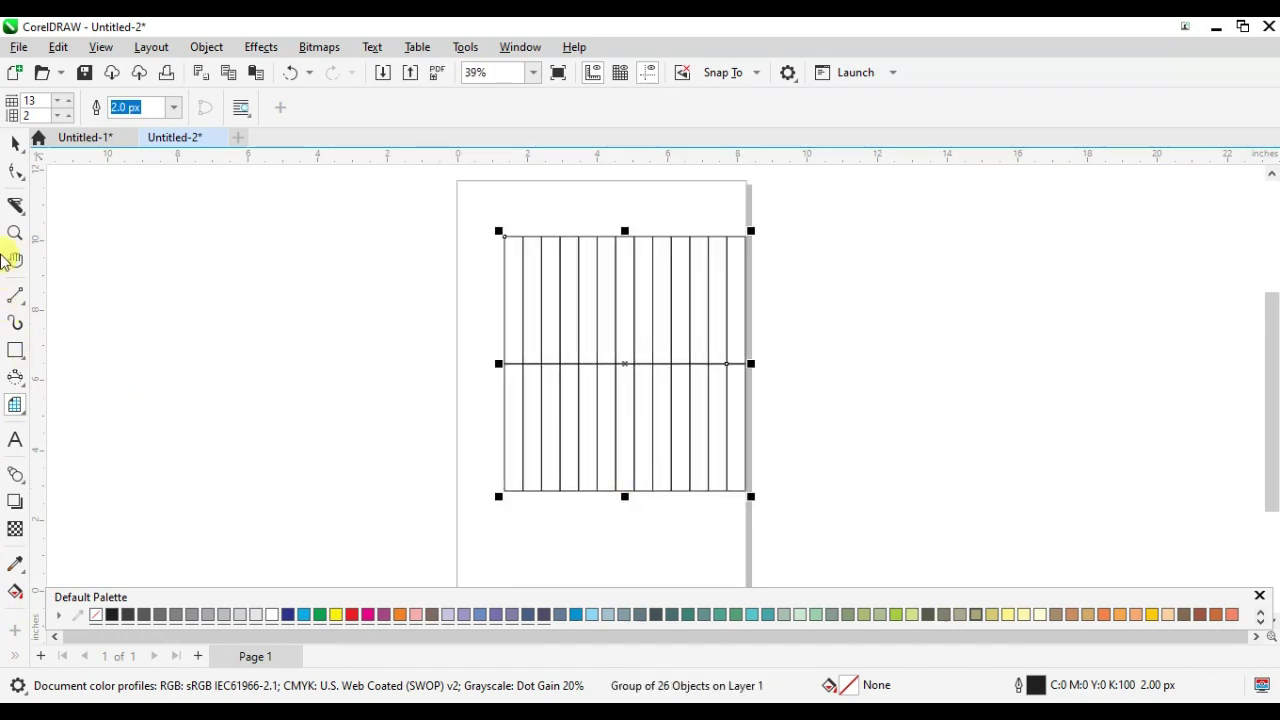
pyautogui.click(13, 145)
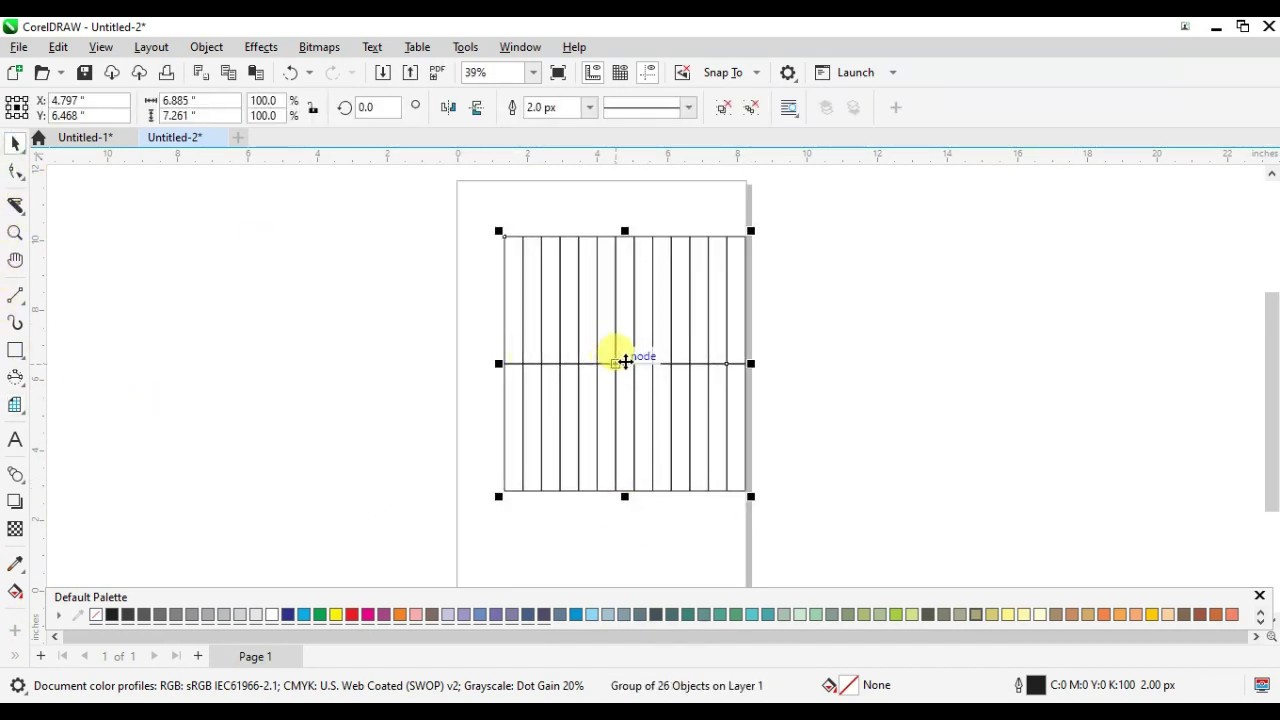
pyautogui.moveTo(613, 360); pyautogui.dragTo(585, 352)
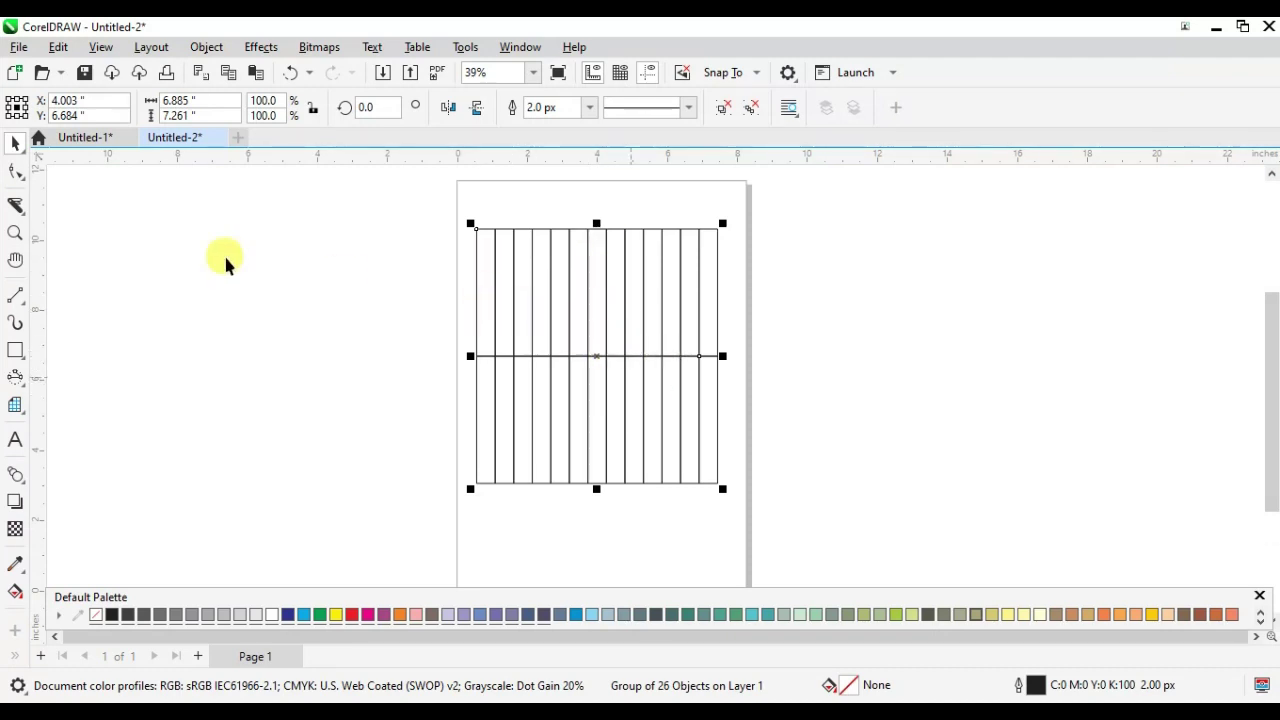
# - Set the Graph Paper tool to 13 columns and 13 rows for new grids
pyautogui.click(15, 405)
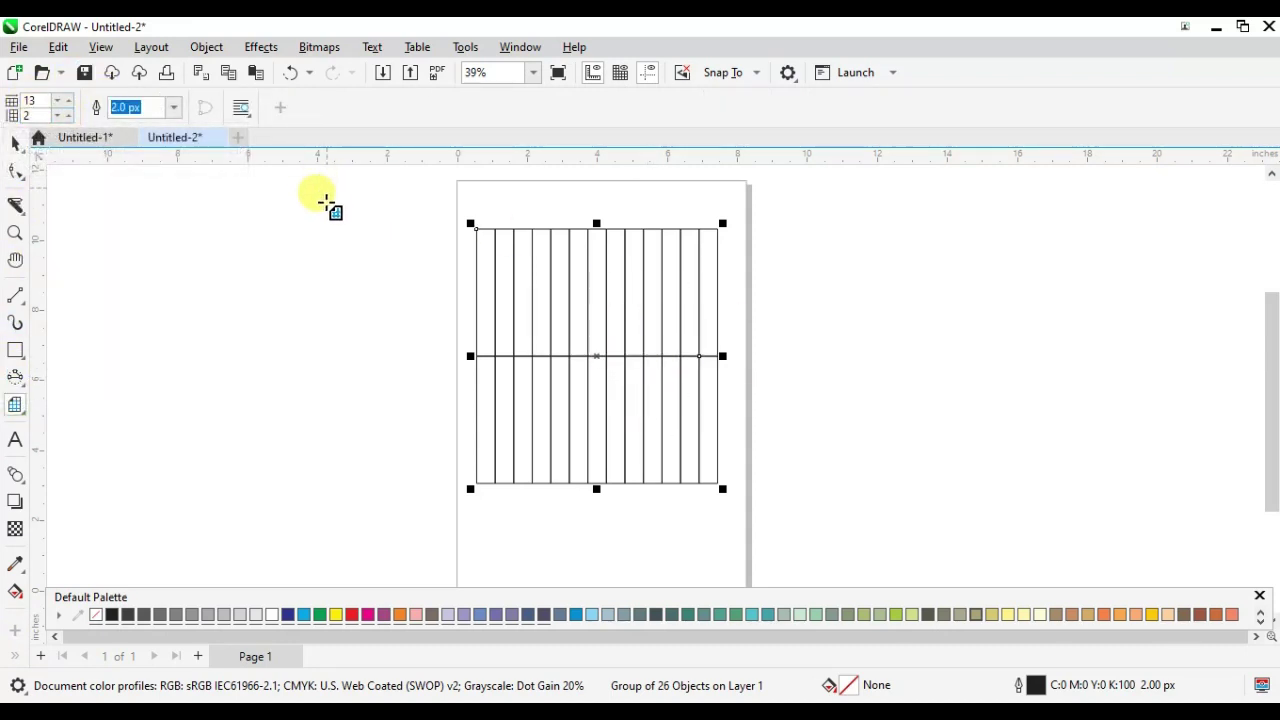
pyautogui.click(33, 102)
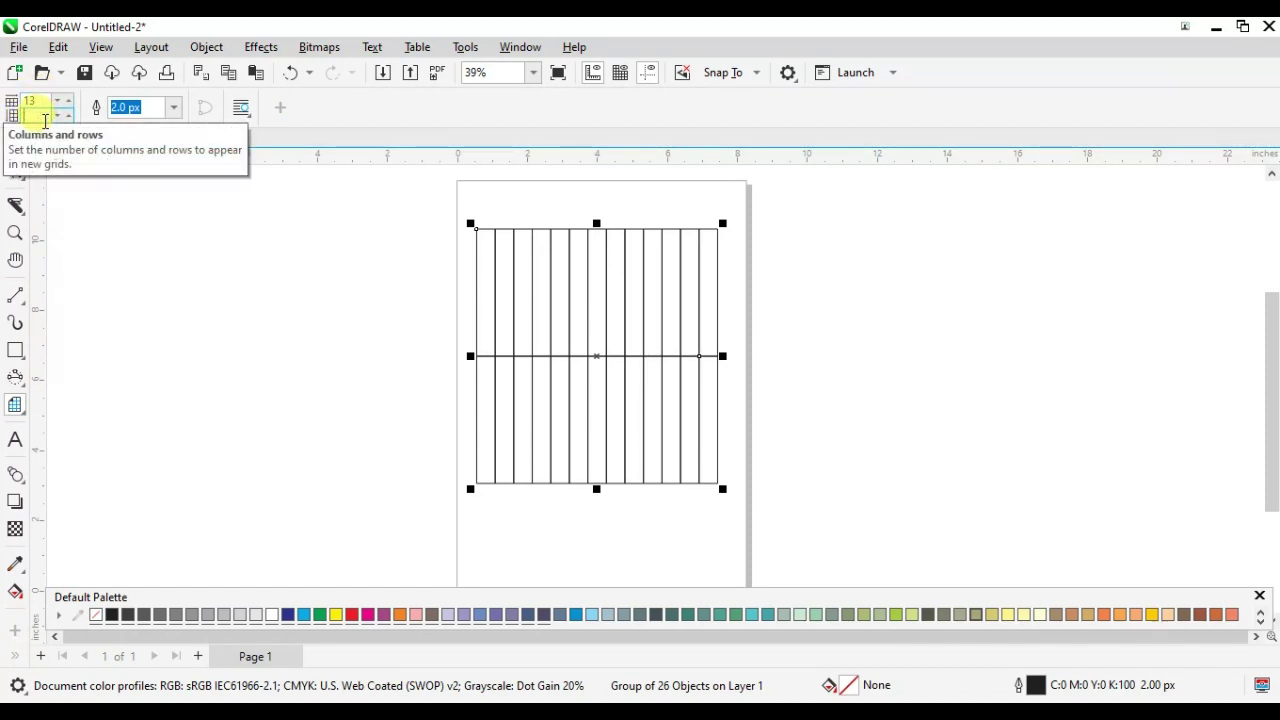
pyautogui.click(233, 233)
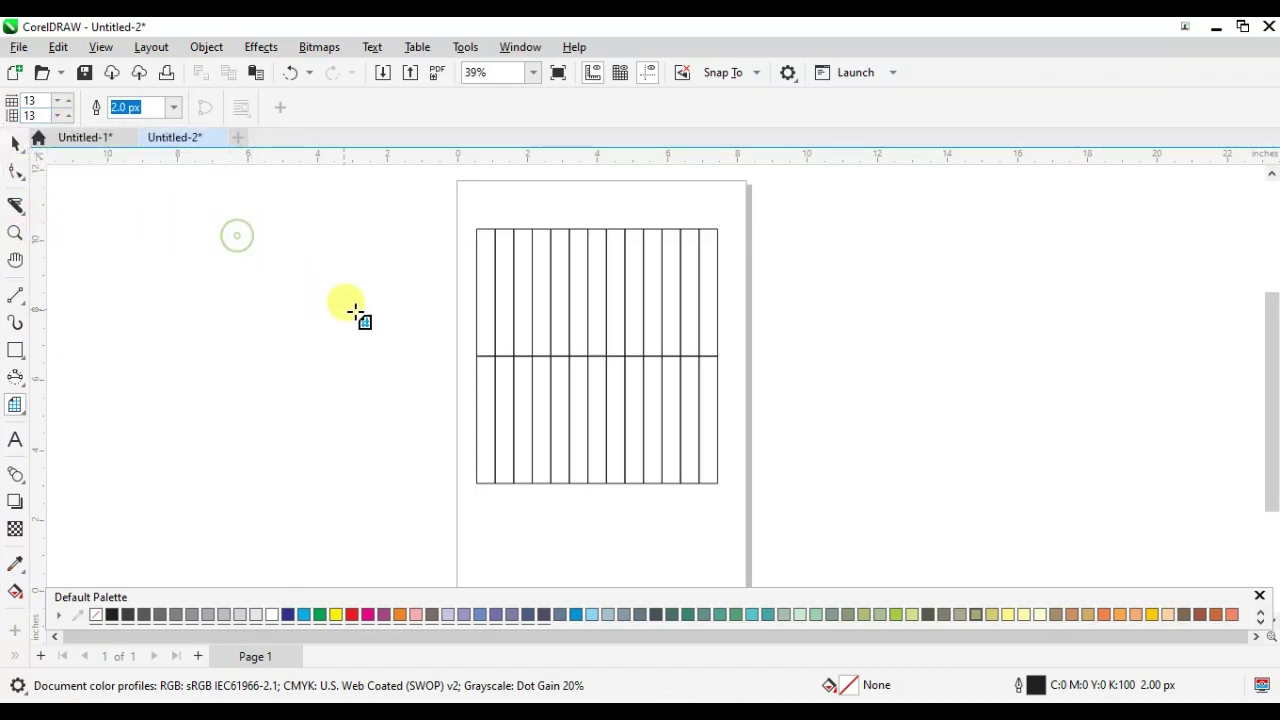
# - Delete the grid of 13 columns and 2 rows from the page
pyautogui.click(15, 147)
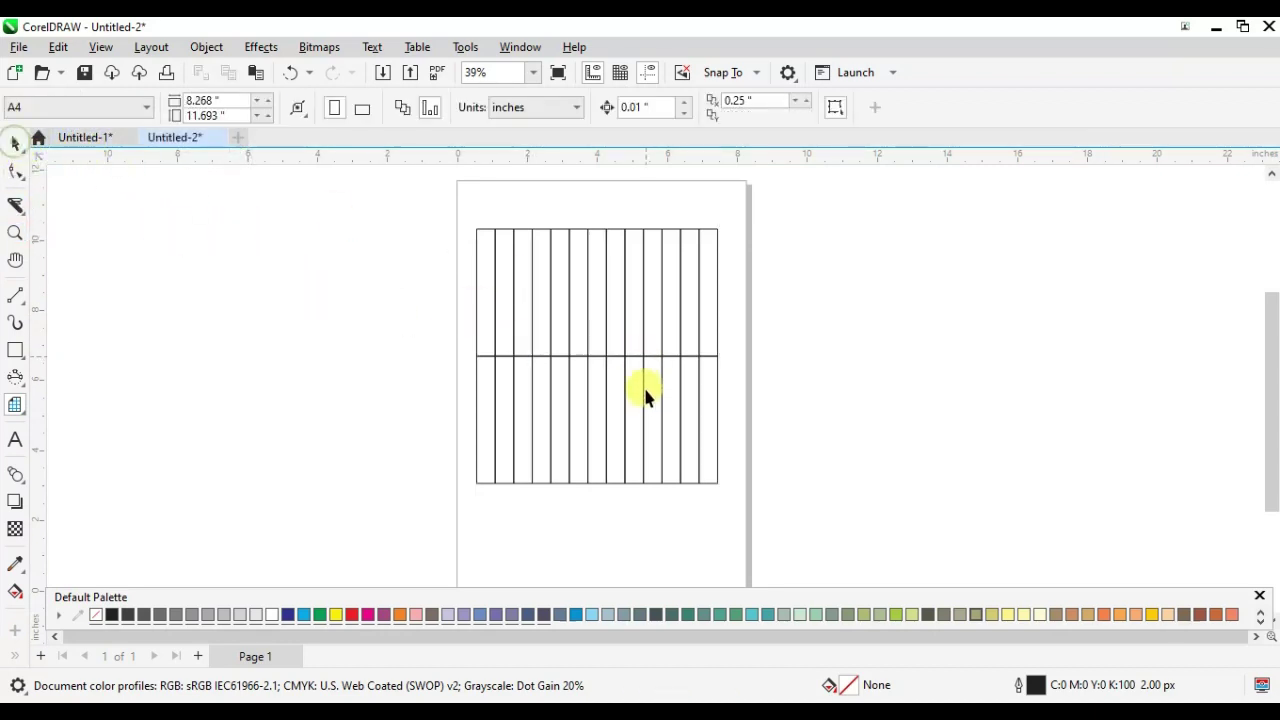
pyautogui.click(604, 396)
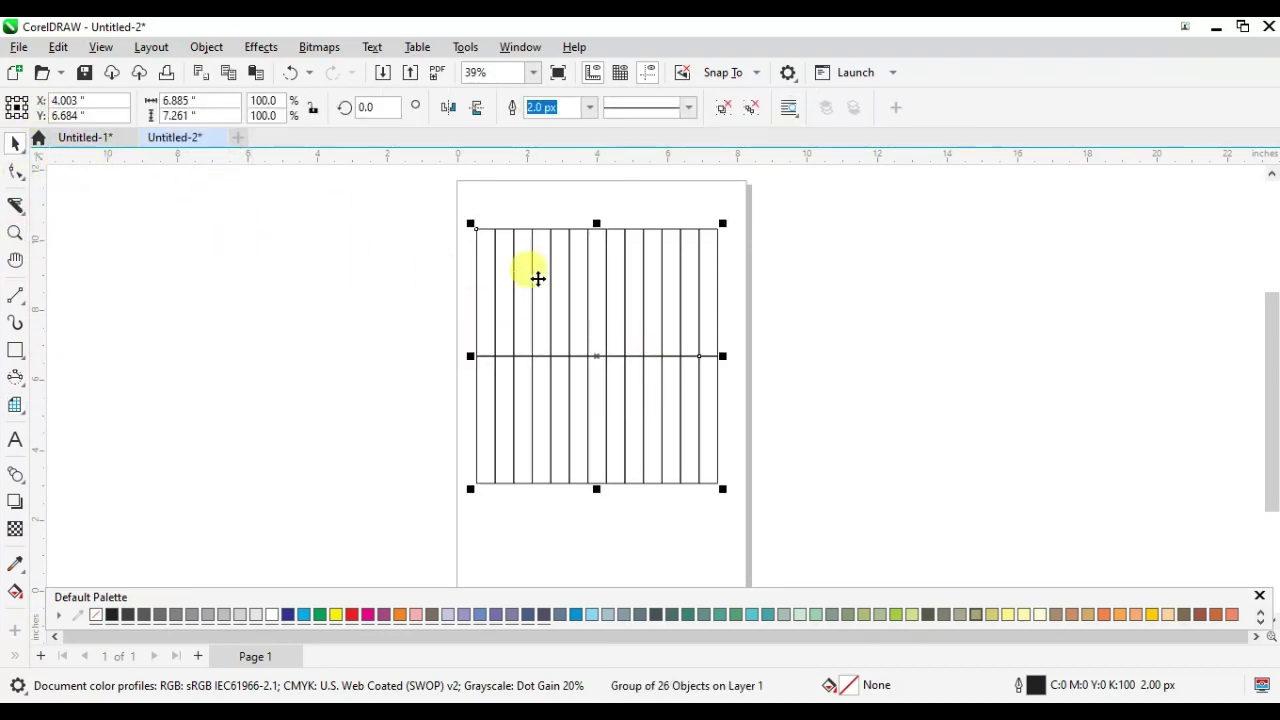
pyautogui.click(17, 415)
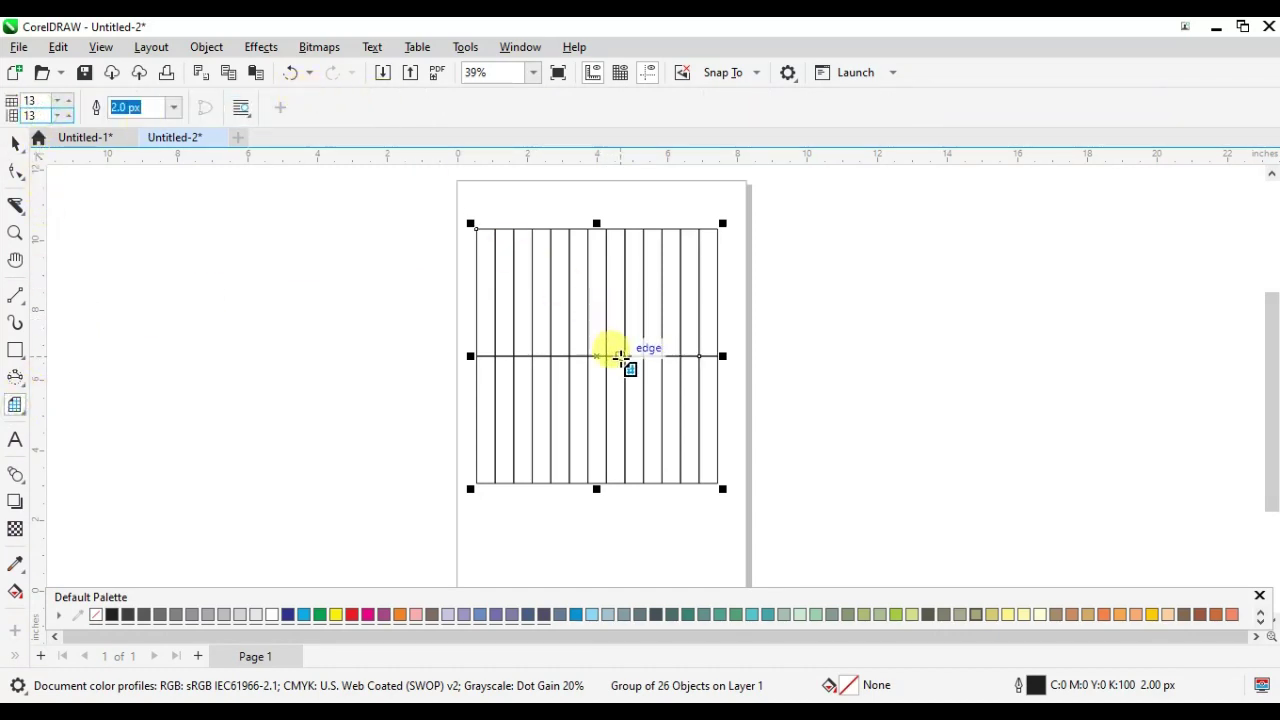
pyautogui.press('Delete')
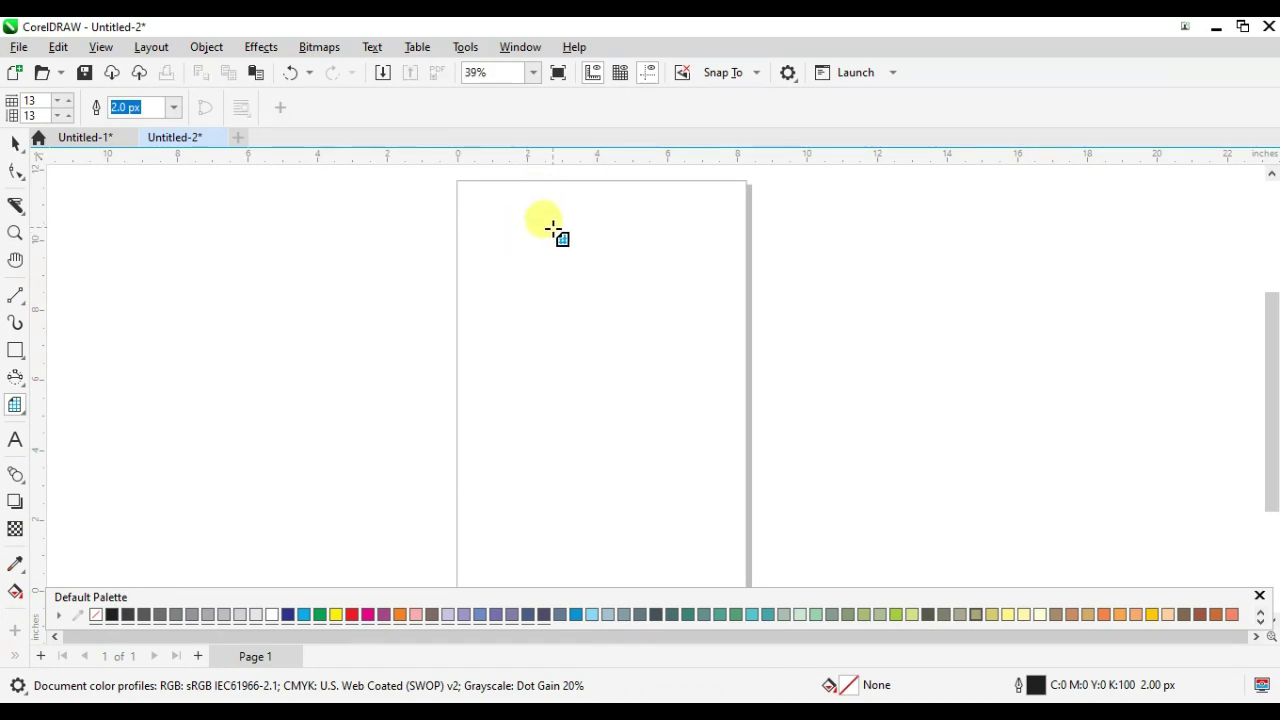
# - Draw a 13-by-13 graph paper grid about 7.4 by 7.4 inches on the page and nudge it slightly up
pyautogui.moveTo(479, 225); pyautogui.dragTo(740, 486)
pyautogui.click(15, 143)
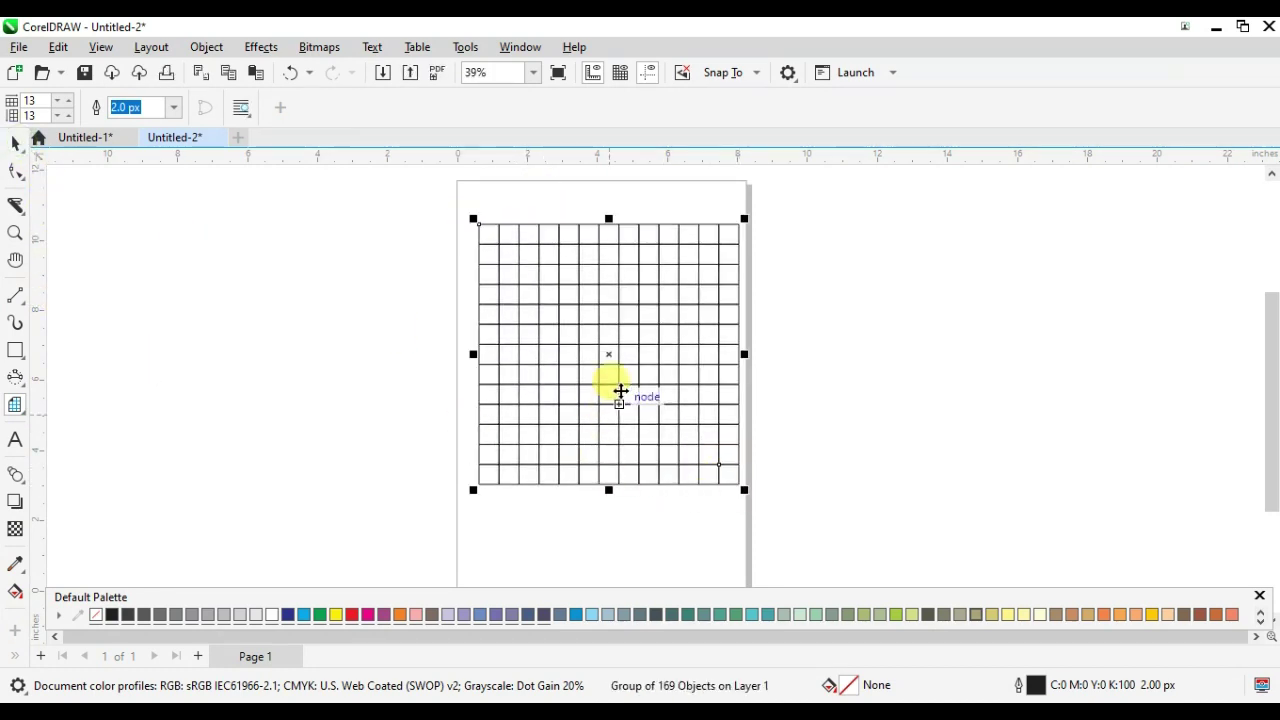
pyautogui.moveTo(614, 360)
pyautogui.mouseDown()
pyautogui.moveTo(583, 346)
pyautogui.moveTo(604, 360)
pyautogui.moveTo(611, 349)
pyautogui.mouseUp()
pyautogui.scroll(1, 568, 400)
pyautogui.click(351, 370)
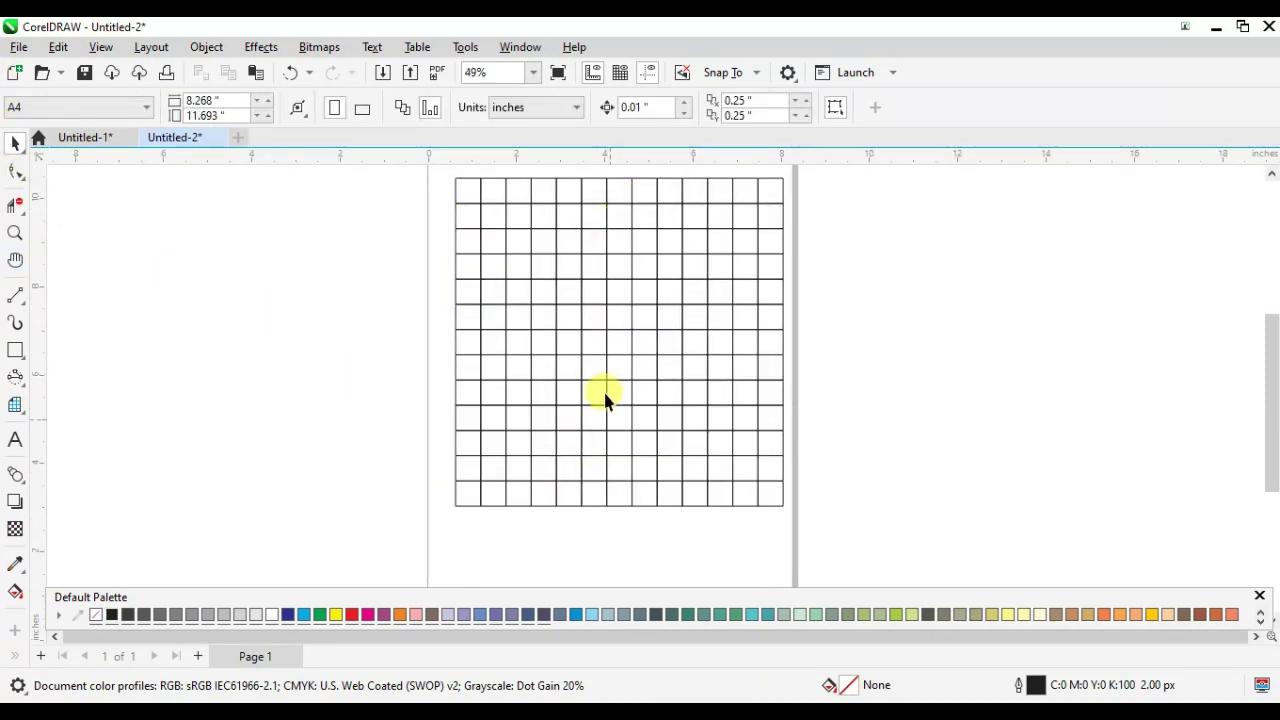
# - Move the 13-by-13 grid slightly left and down, to about X 4.2 and Y 5.9 inches
pyautogui.click(580, 336)
pyautogui.moveTo(659, 331); pyautogui.dragTo(637, 371)
pyautogui.moveTo(1273, 404); pyautogui.dragTo(1263, 430)
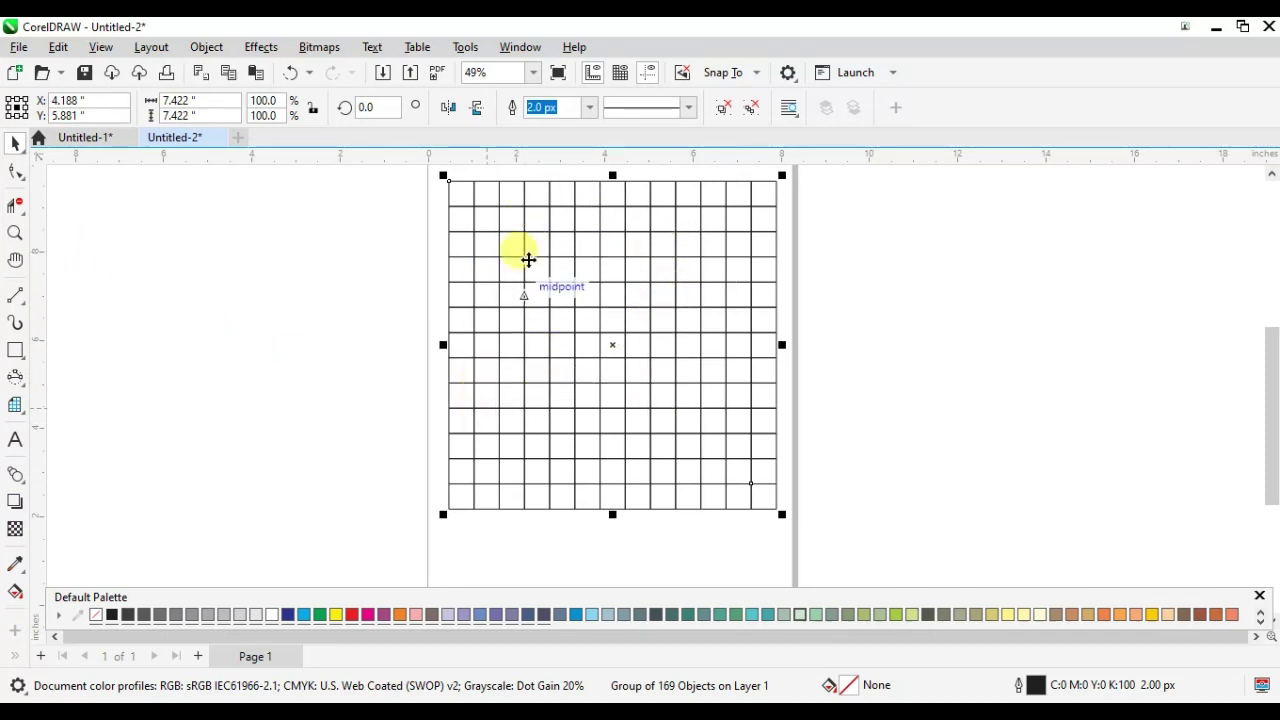
pyautogui.click(761, 345)
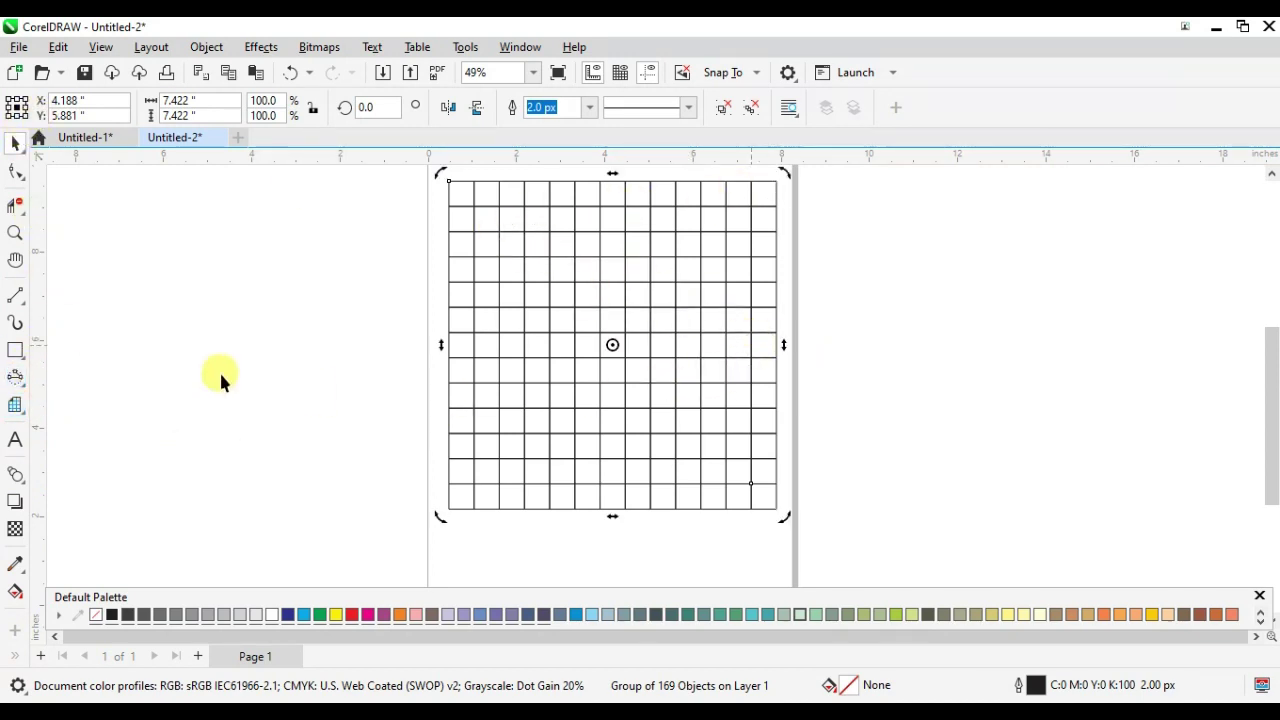
# - Replace the existing grid with a smaller one of 18 columns and 13 rows, widened to the page's left edge
pyautogui.click(15, 406)
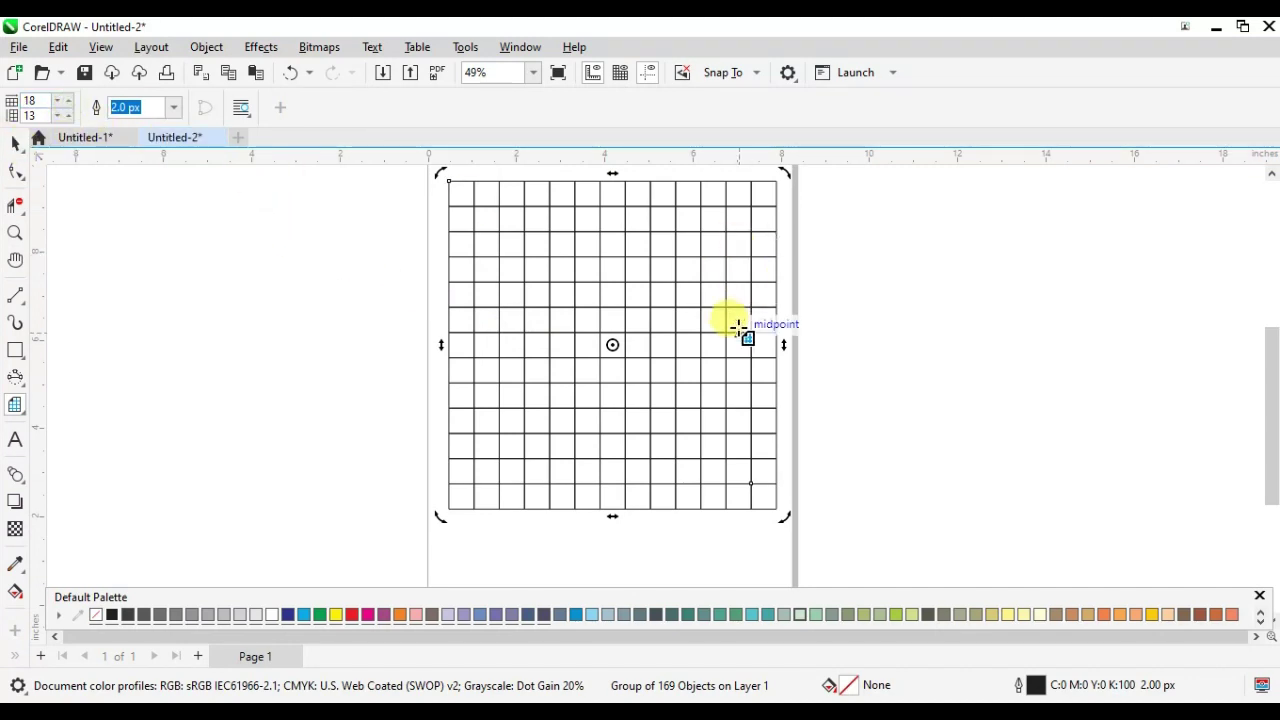
pyautogui.press('Delete')
pyautogui.moveTo(485, 249); pyautogui.dragTo(688, 540)
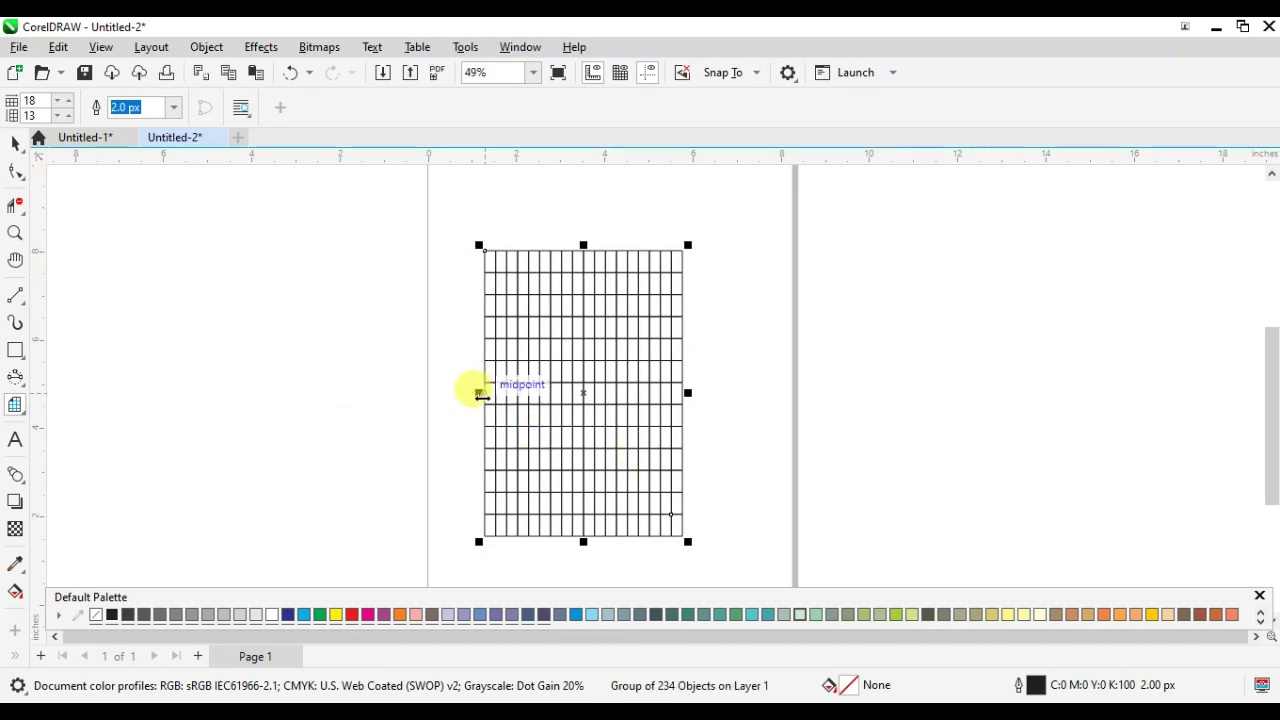
pyautogui.moveTo(481, 396); pyautogui.dragTo(423, 394)
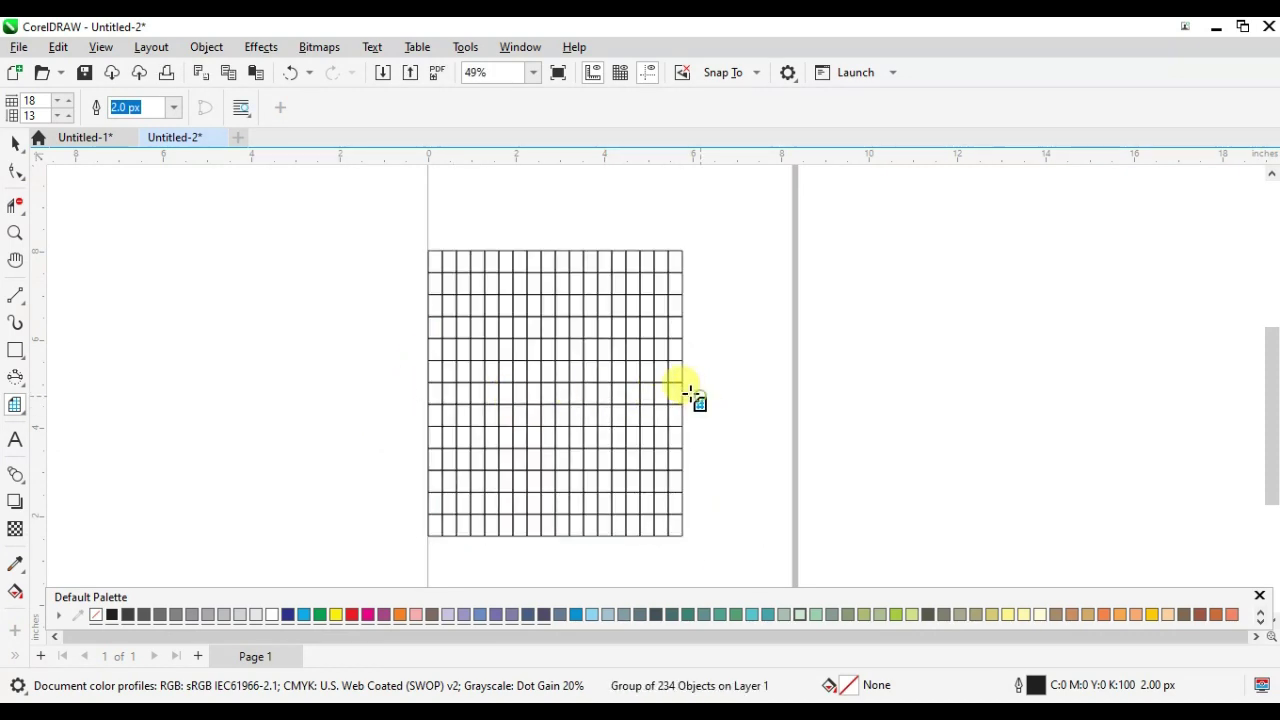
pyautogui.moveTo(690, 394); pyautogui.dragTo(775, 396)
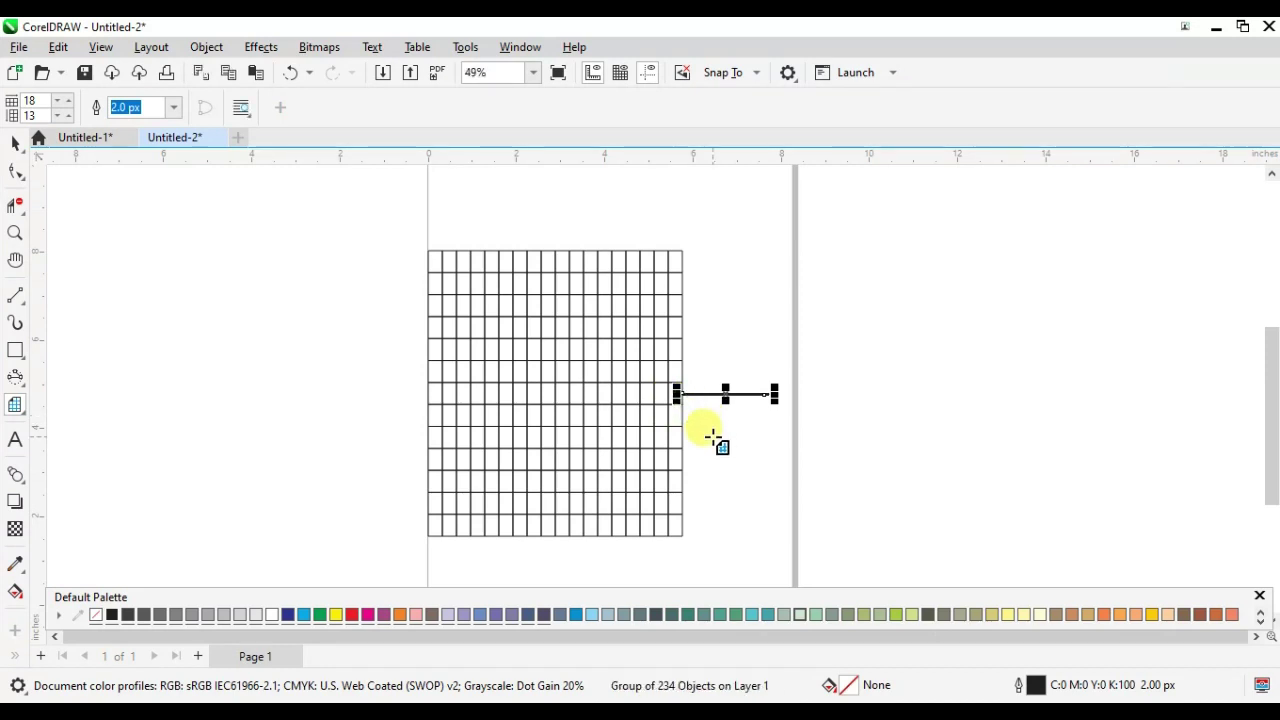
pyautogui.press('Delete')
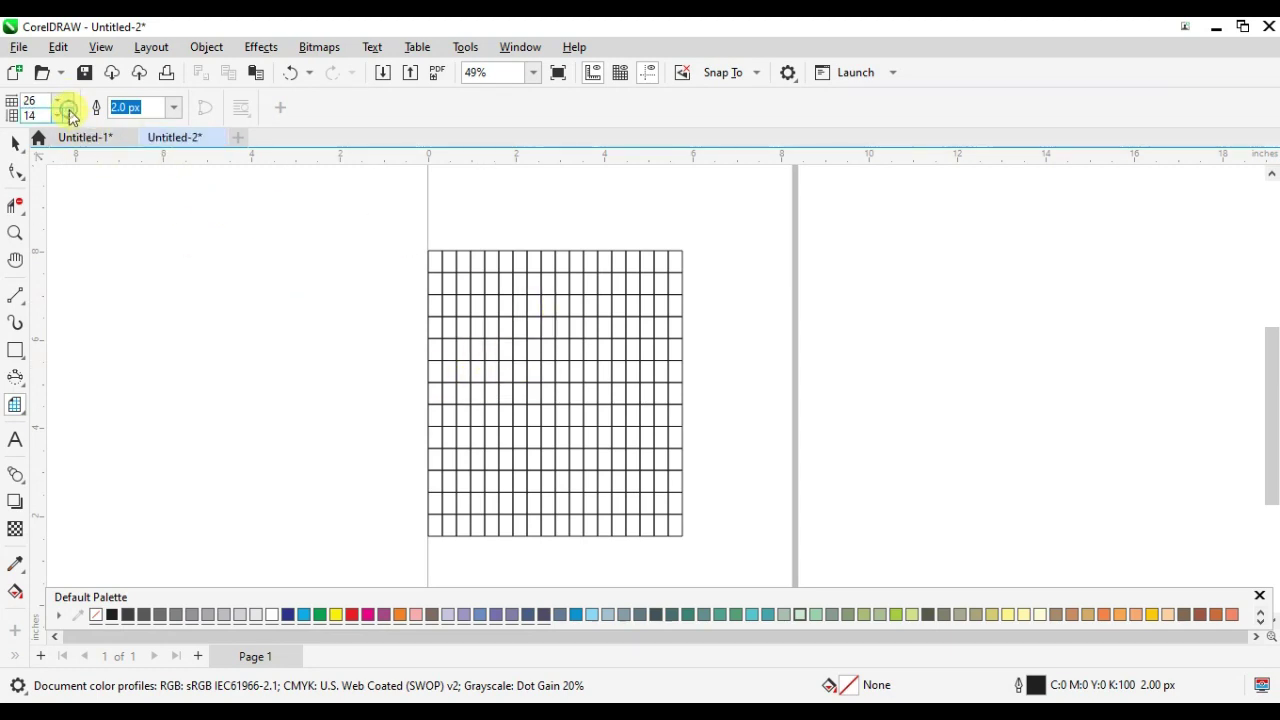
# - Draw two grids of 27 columns and 14 rows, one right of the page and one overlapping its left edge
pyautogui.click(68, 101)
pyautogui.moveTo(808, 257); pyautogui.dragTo(1132, 563)
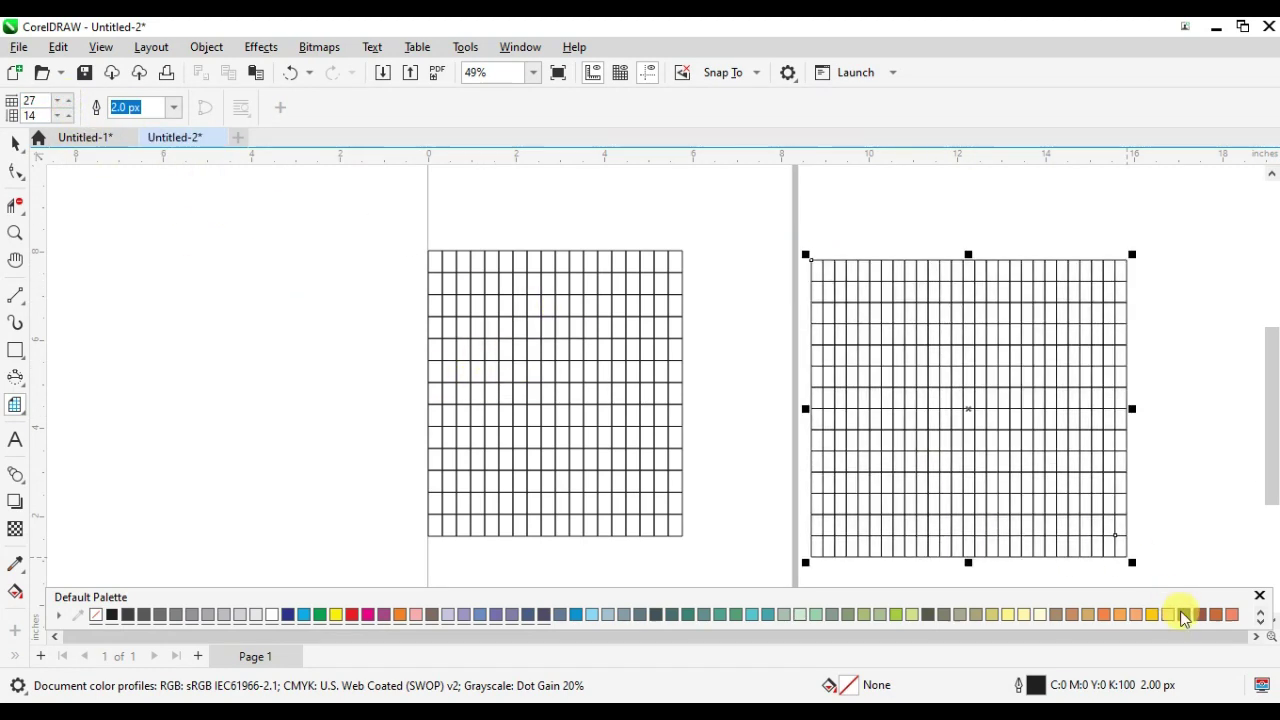
pyautogui.moveTo(189, 257); pyautogui.dragTo(458, 577)
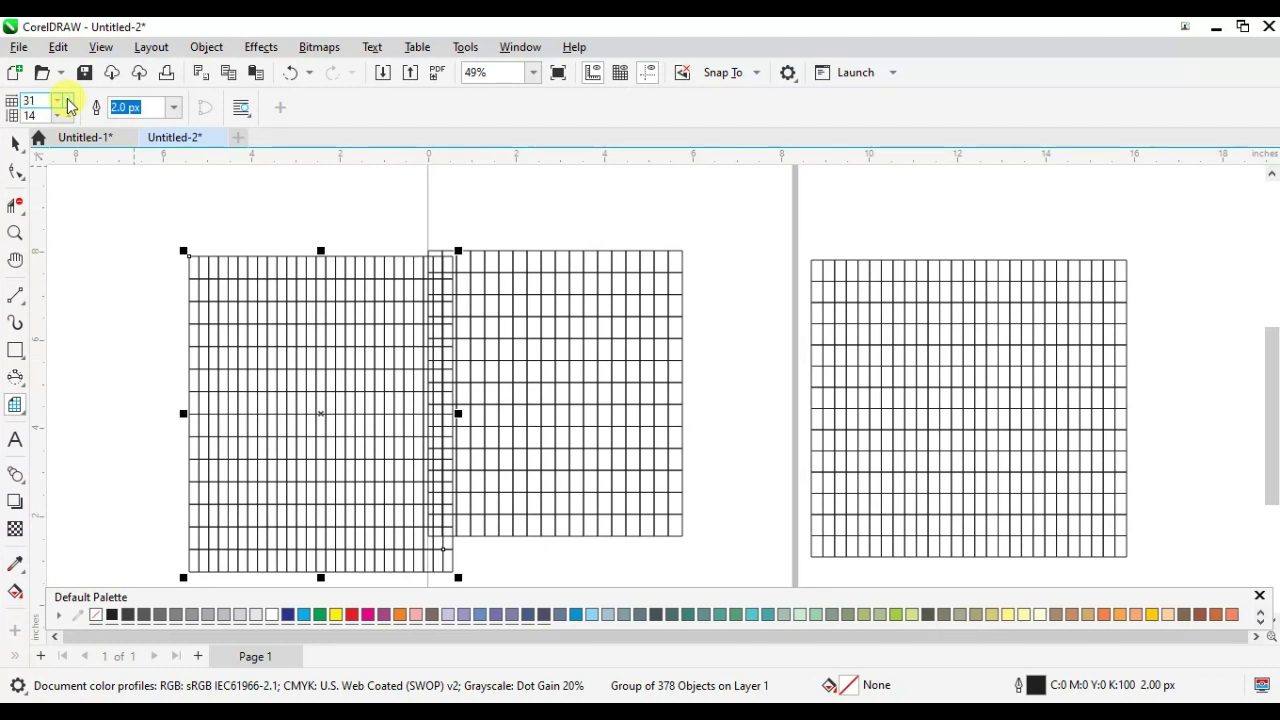
# - Draw four grids of 36 columns and 14 rows: one wide across the page's right edge and three narrower ones toward the outer sides
pyautogui.moveTo(619, 174); pyautogui.dragTo(866, 486)
pyautogui.moveTo(1182, 210); pyautogui.dragTo(1257, 495)
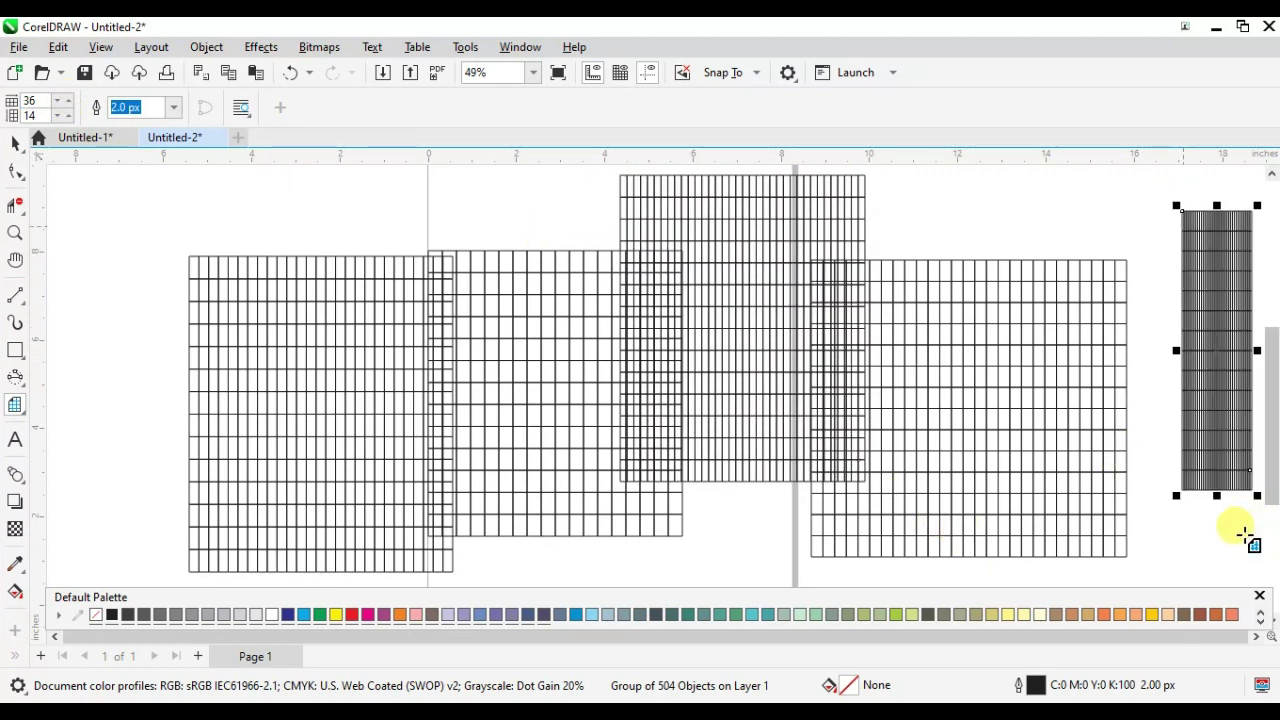
pyautogui.moveTo(258, 180); pyautogui.dragTo(320, 557)
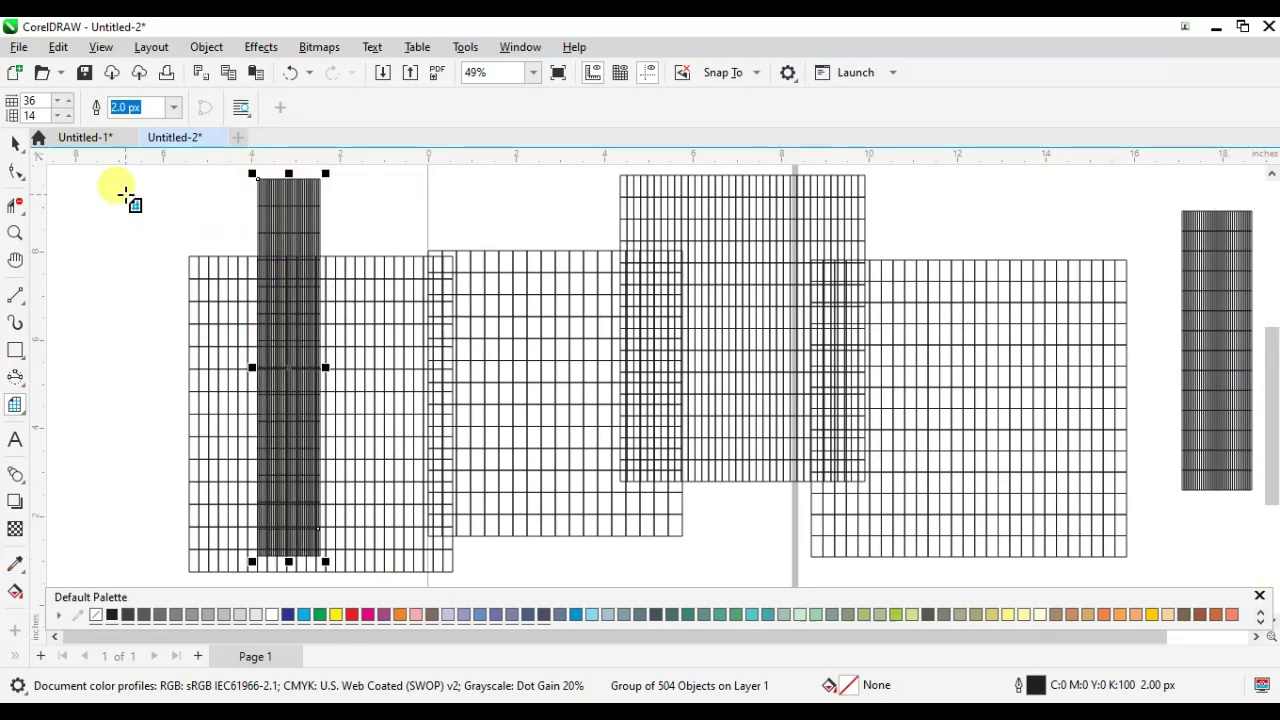
pyautogui.moveTo(125, 194); pyautogui.dragTo(239, 594)
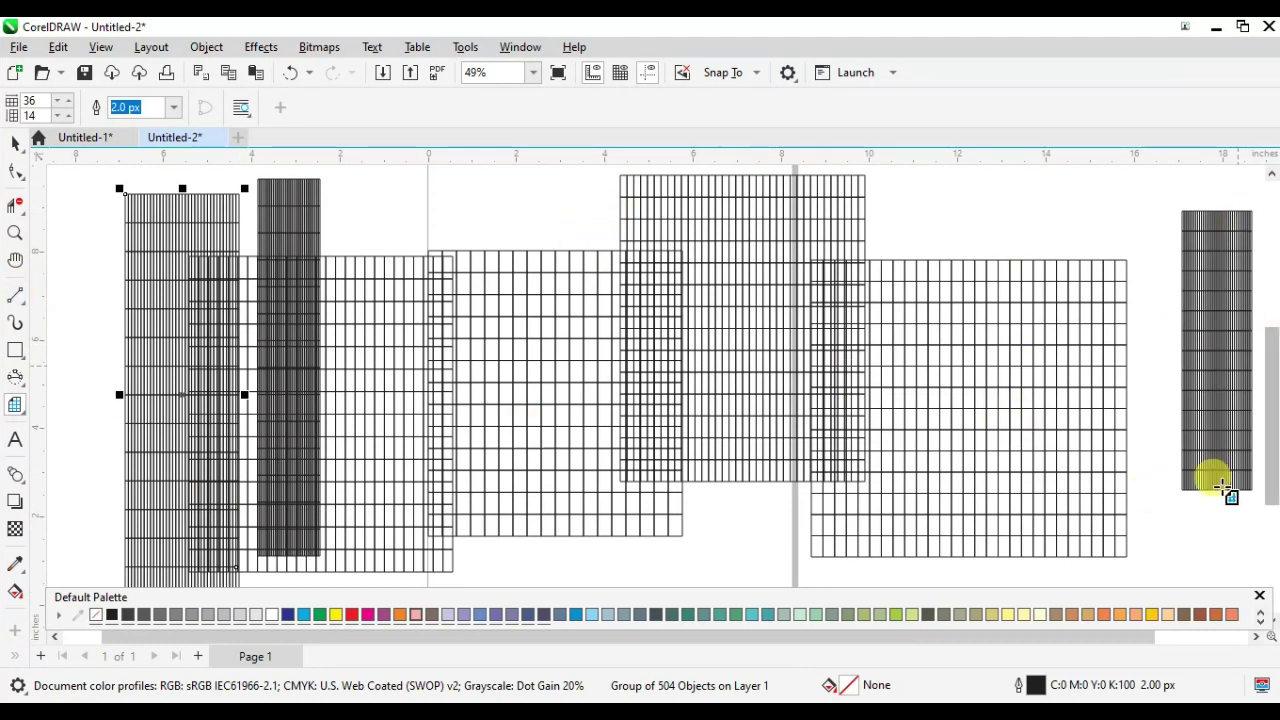
# - Fill the narrow grid at the far right with yellow and move it onto the page, over the 18-column grid
pyautogui.click(1214, 394)
pyautogui.click(336, 615)
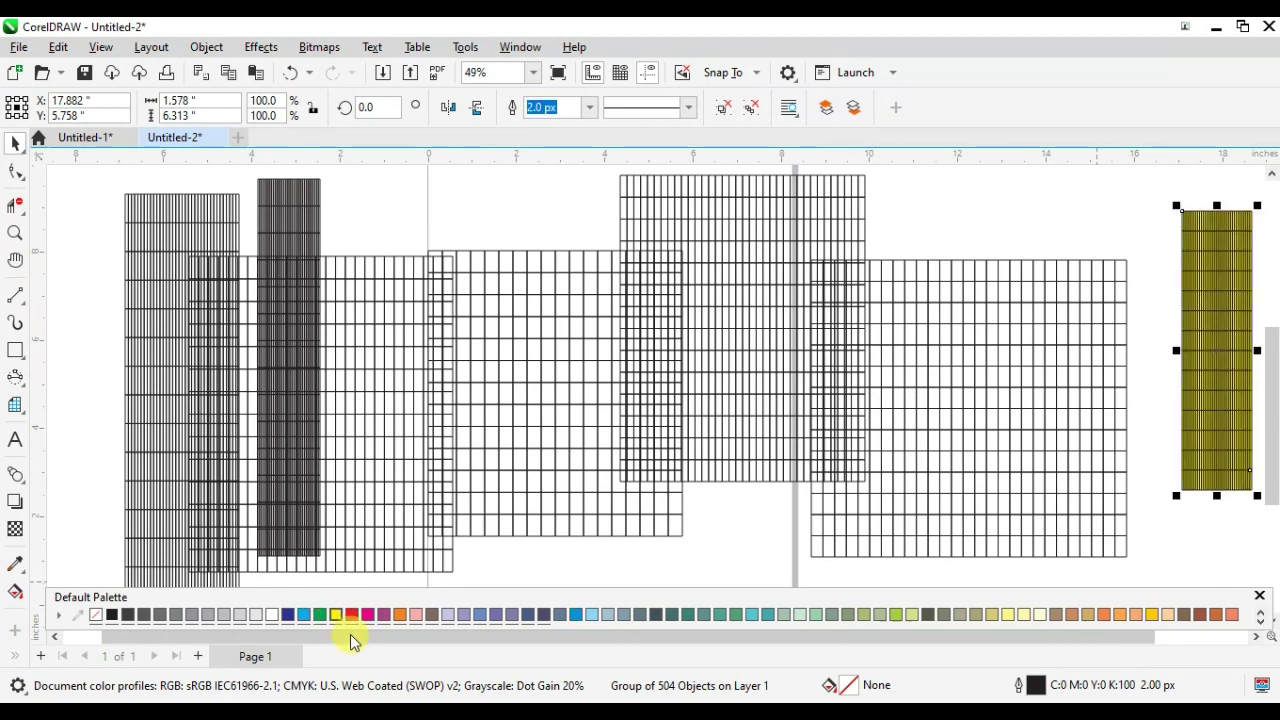
pyautogui.moveTo(1225, 323); pyautogui.dragTo(575, 322)
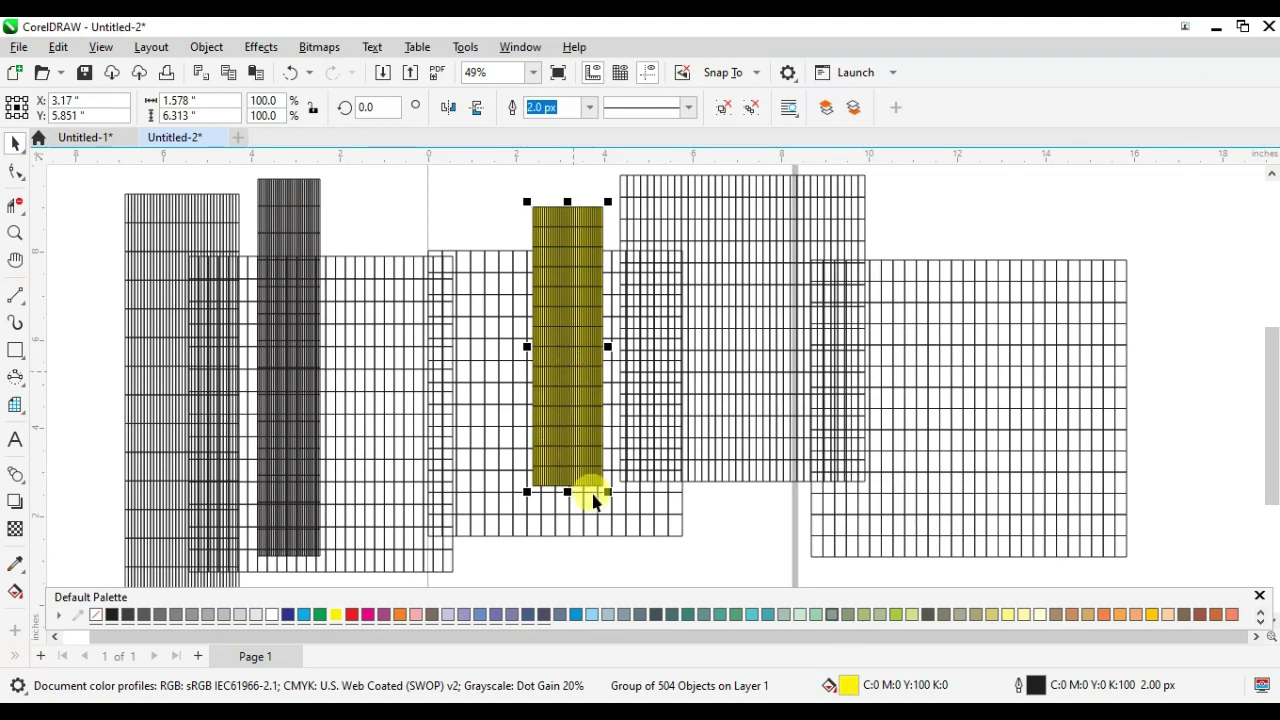
# - Stretch the yellow grid downward and out to both sides until it measures about 10.6 by 7.45 inches
pyautogui.moveTo(567, 505); pyautogui.dragTo(574, 545)
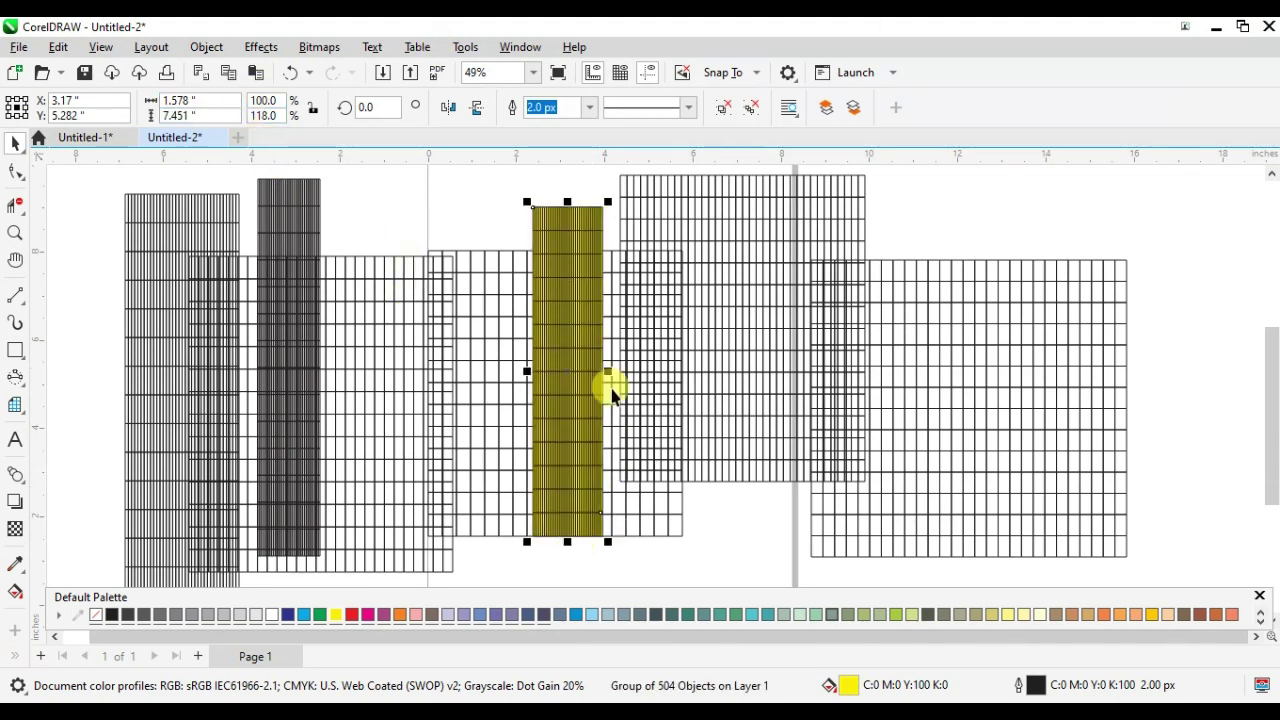
pyautogui.moveTo(608, 371); pyautogui.dragTo(790, 371)
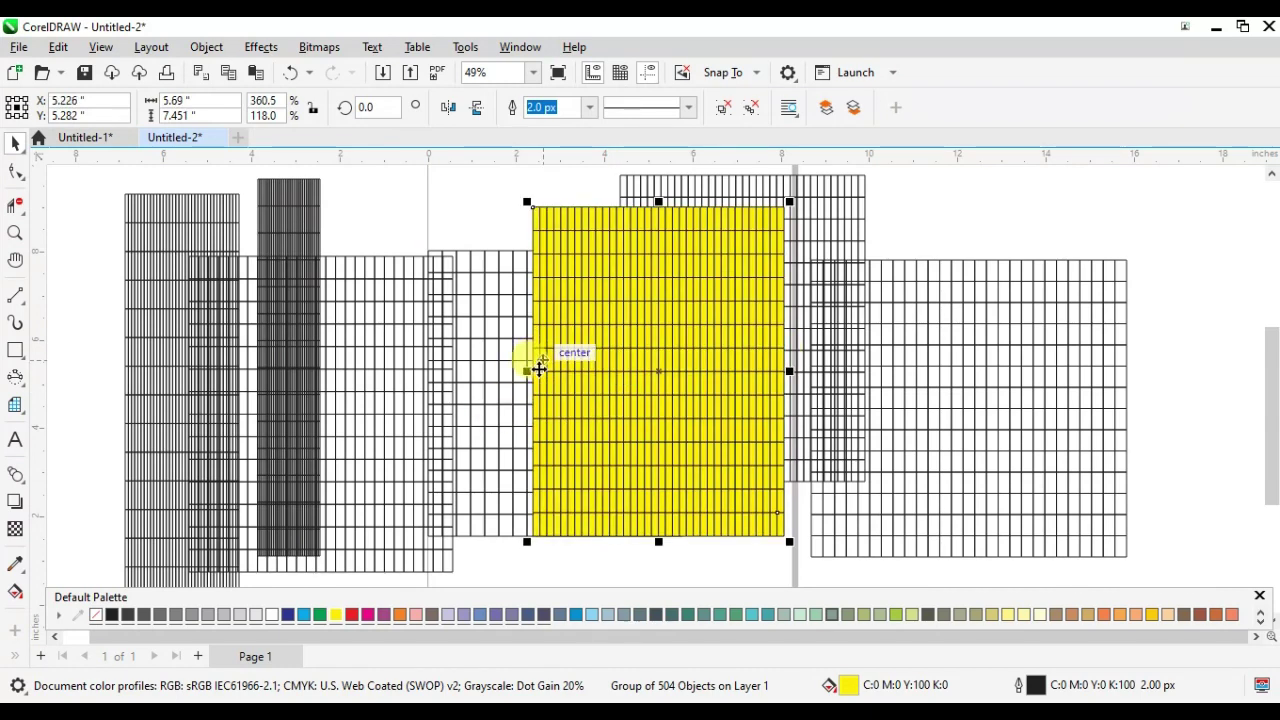
pyautogui.moveTo(539, 369); pyautogui.dragTo(310, 371)
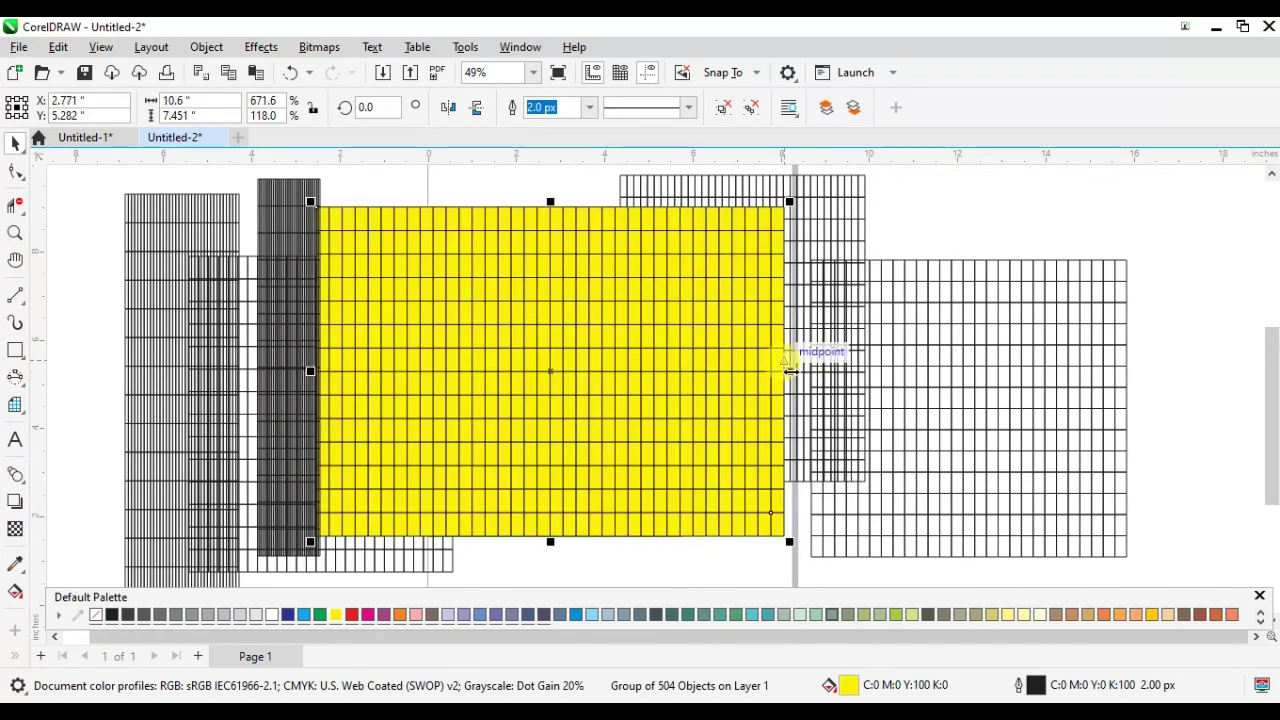
# - Stretch the yellow grid sideways to about 20.8 inches wide, then narrow it from the same side to about 1.9 inches
pyautogui.moveTo(790, 371); pyautogui.dragTo(1239, 205)
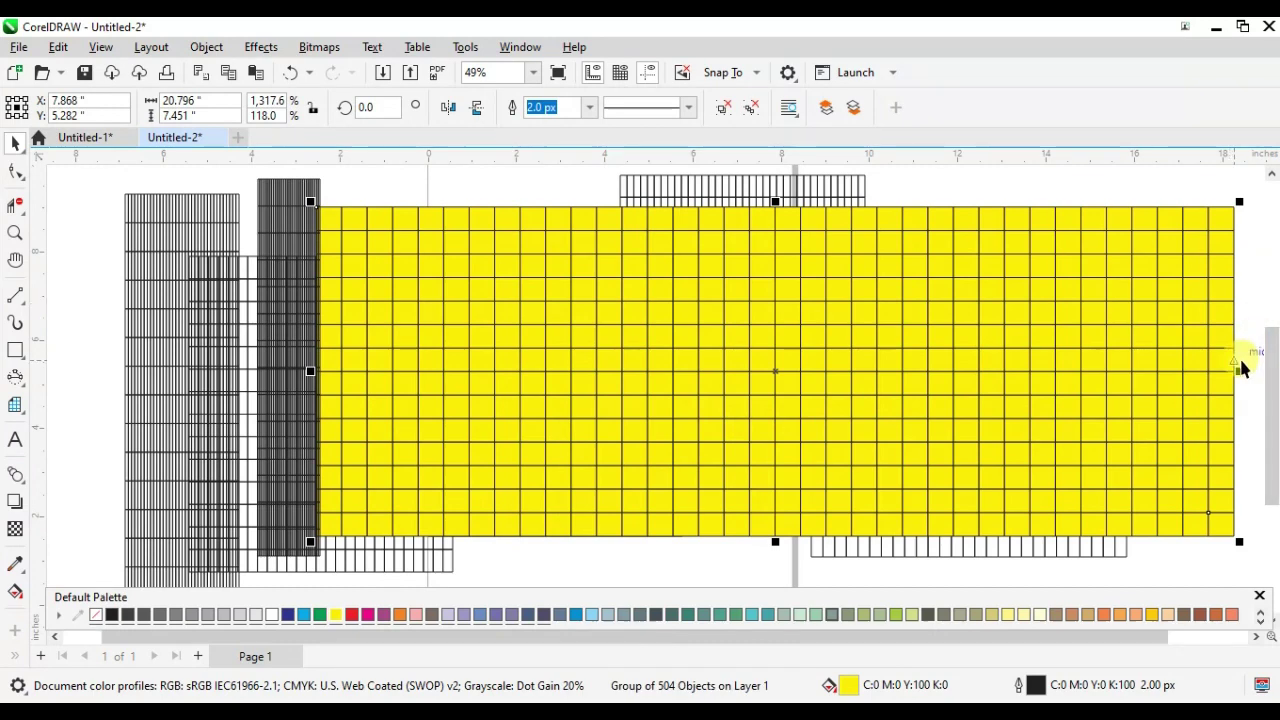
pyautogui.moveTo(1207, 373); pyautogui.dragTo(360, 438)
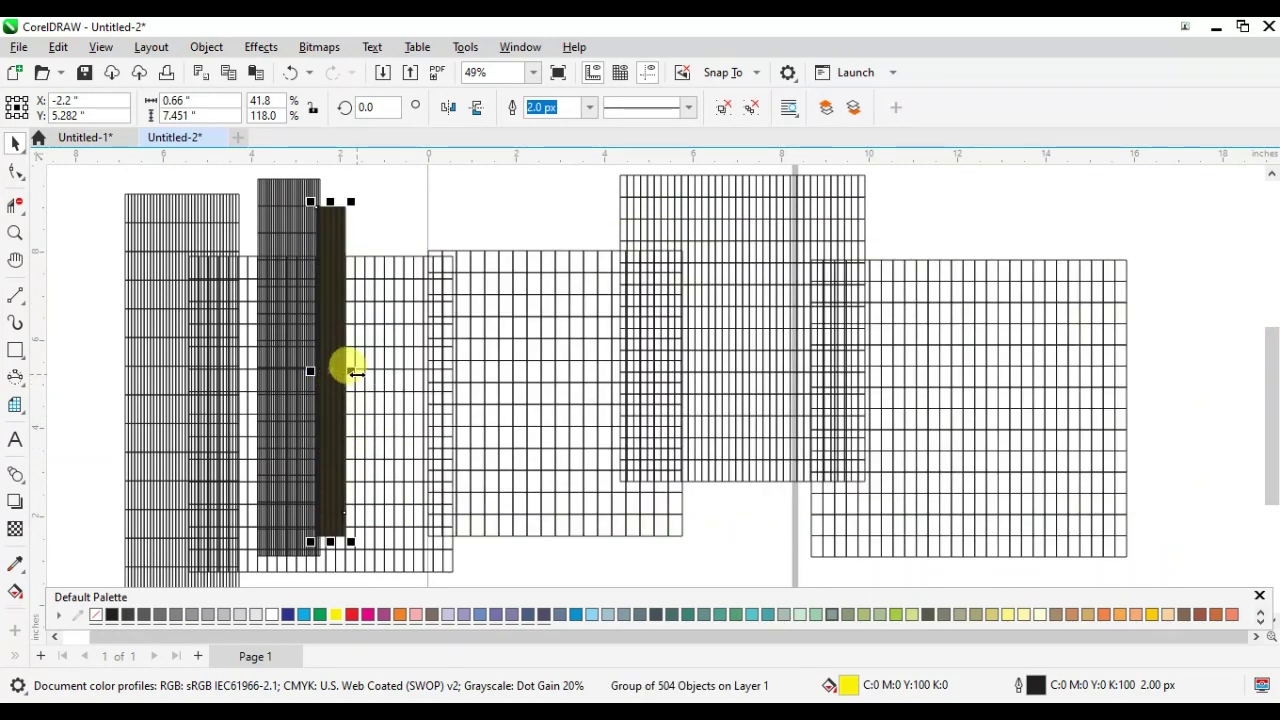
pyautogui.moveTo(356, 372); pyautogui.dragTo(404, 372)
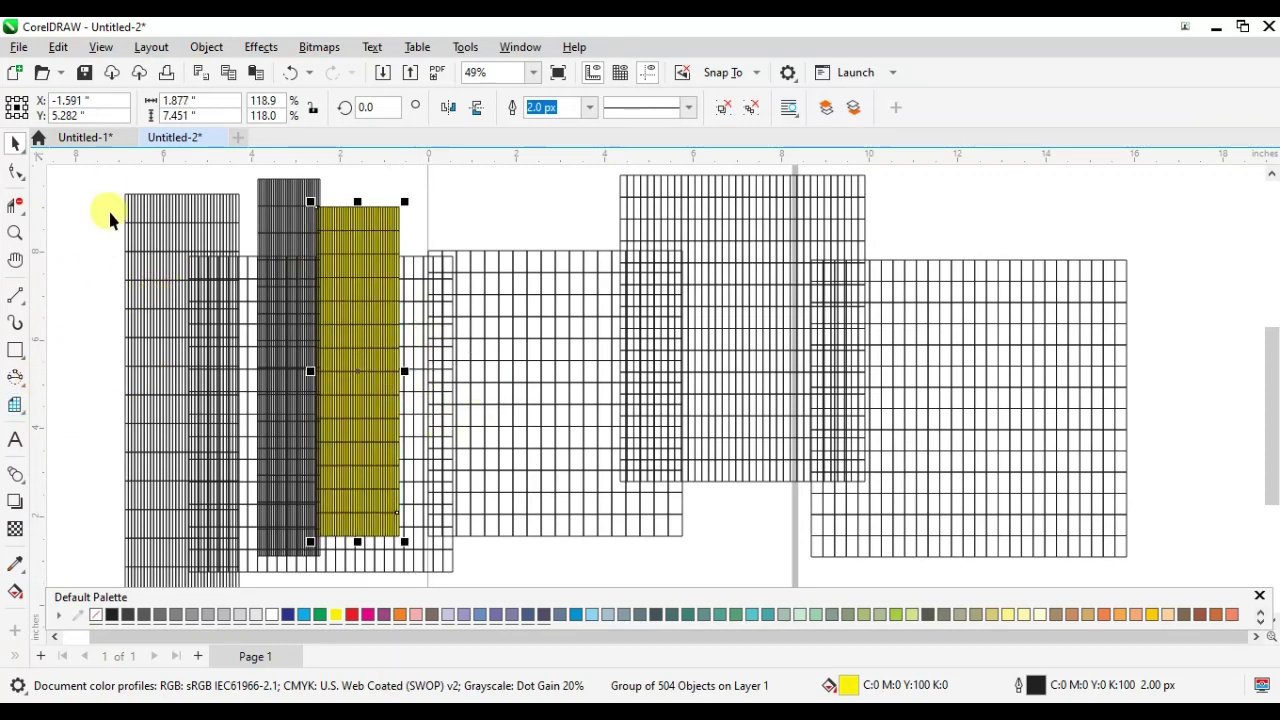
# - Delete the three unfilled grids from the 18-column one on the page outward to the right
pyautogui.click(1249, 576)
pyautogui.press('Delete')
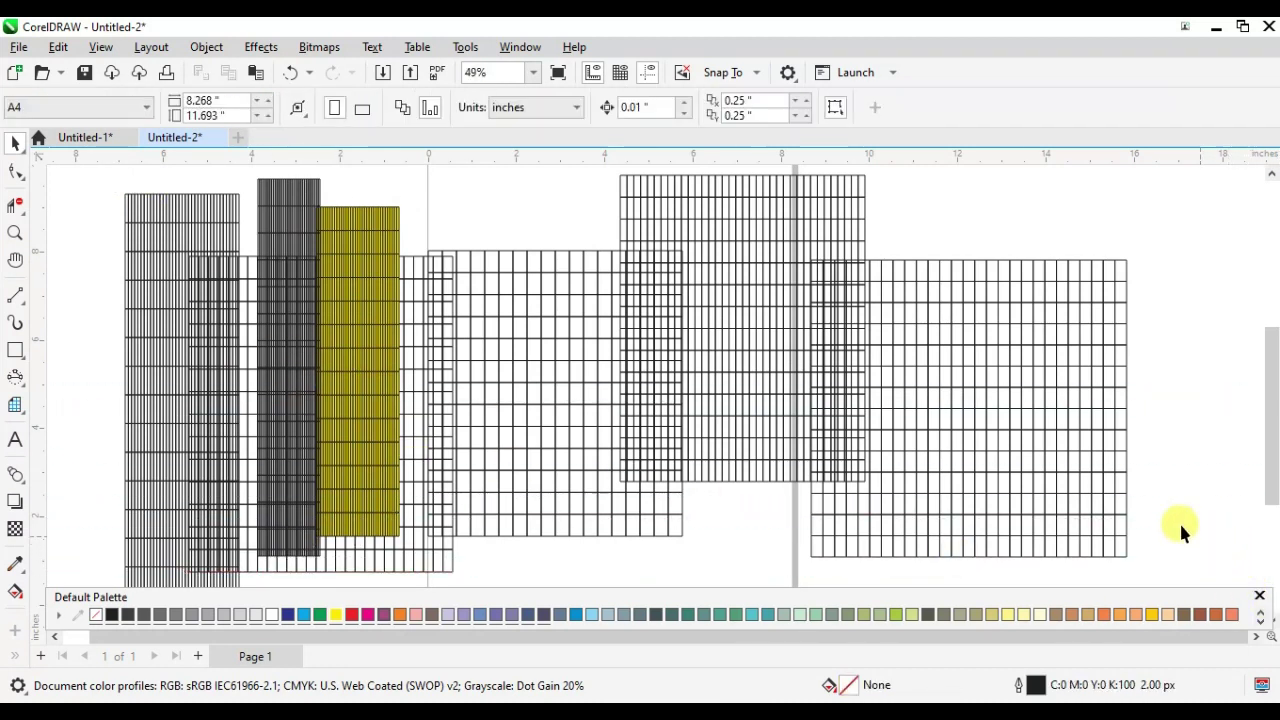
pyautogui.click(1020, 466)
pyautogui.press('Delete')
pyautogui.click(680, 322)
pyautogui.press('Delete')
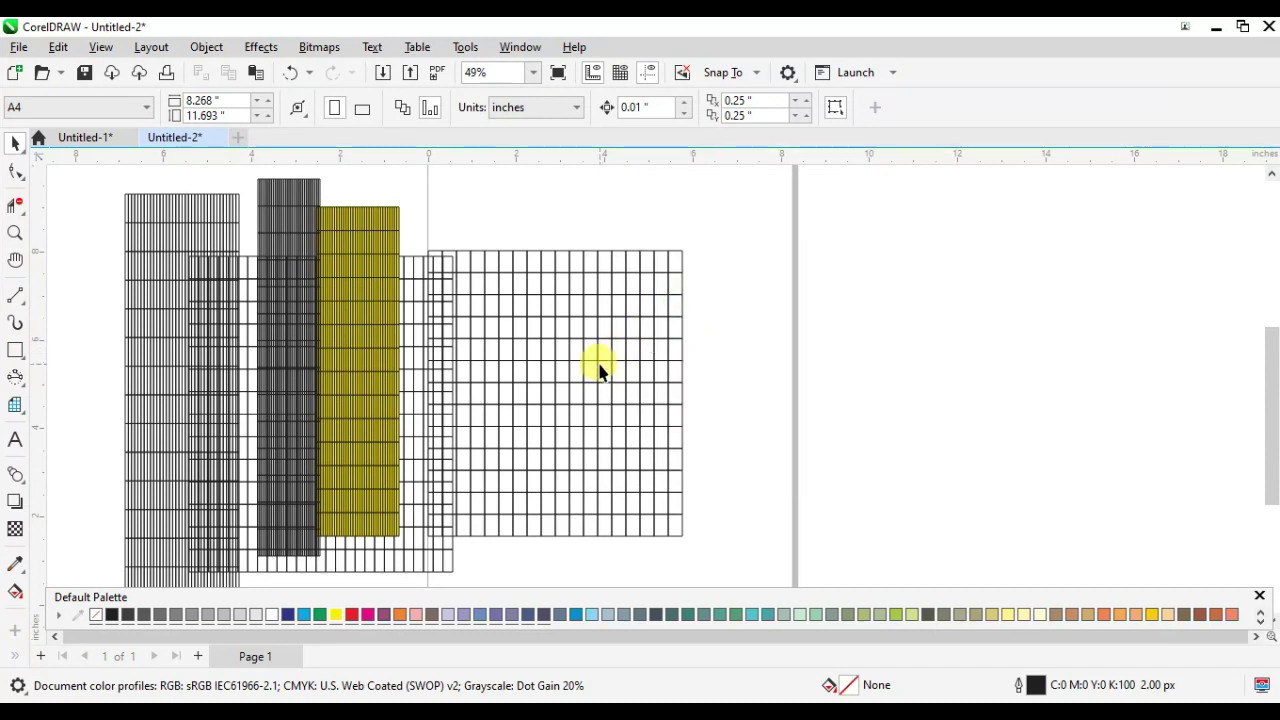
pyautogui.click(598, 370)
pyautogui.press('Delete')
# - Select the four remaining grids at the page's left side together, including the yellow one, and delete them
pyautogui.click(137, 217)
pyautogui.click(114, 180)
pyautogui.moveTo(290, 402); pyautogui.dragTo(489, 577)
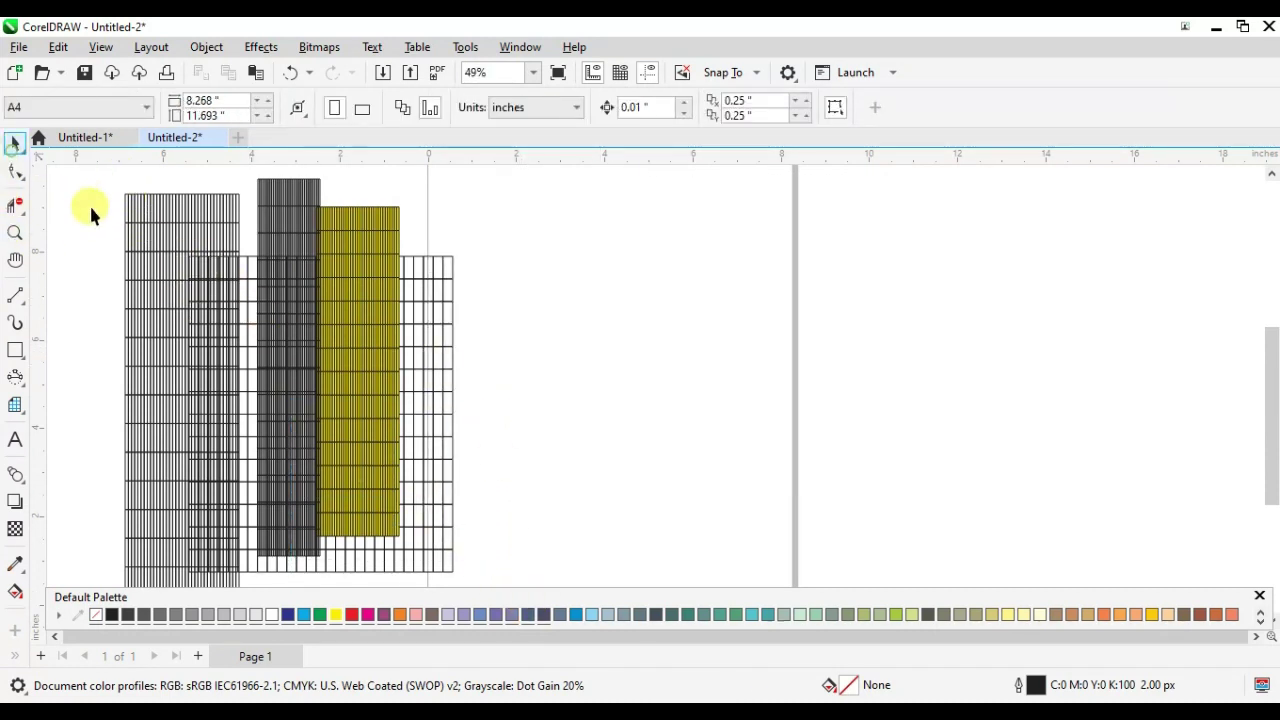
pyautogui.moveTo(543, 615); pyautogui.dragTo(548, 612)
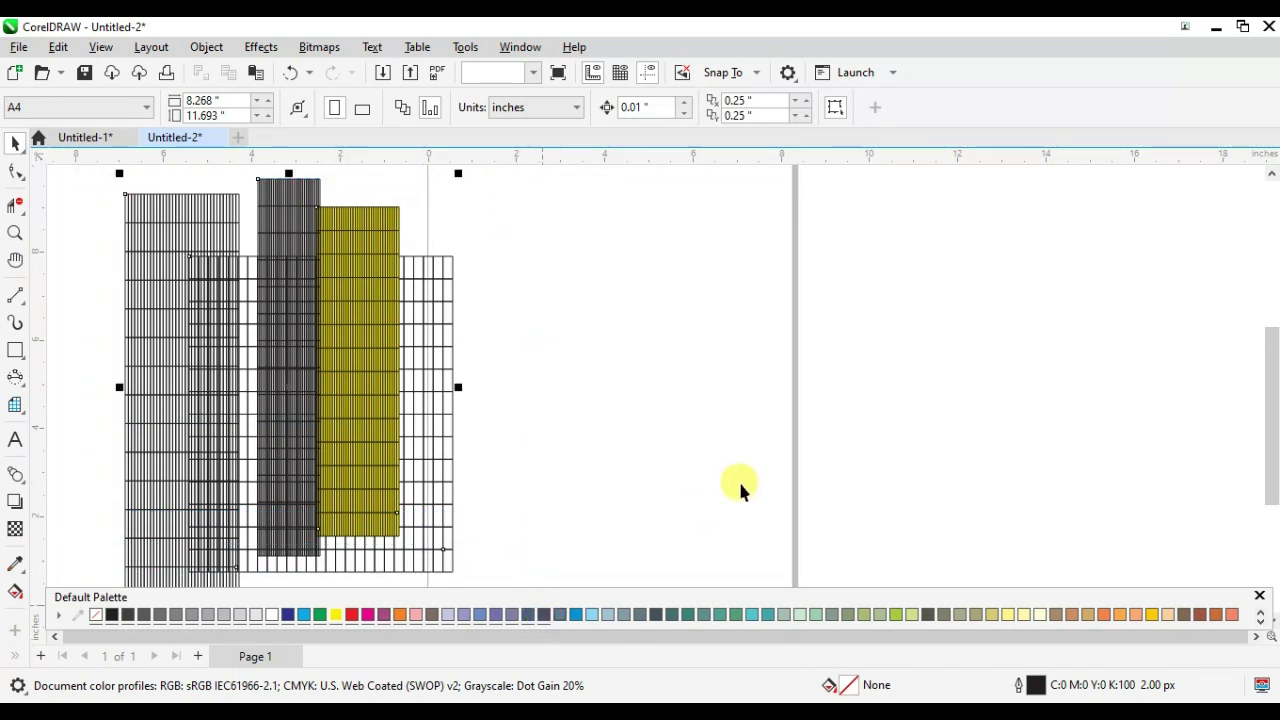
pyautogui.press('Delete')
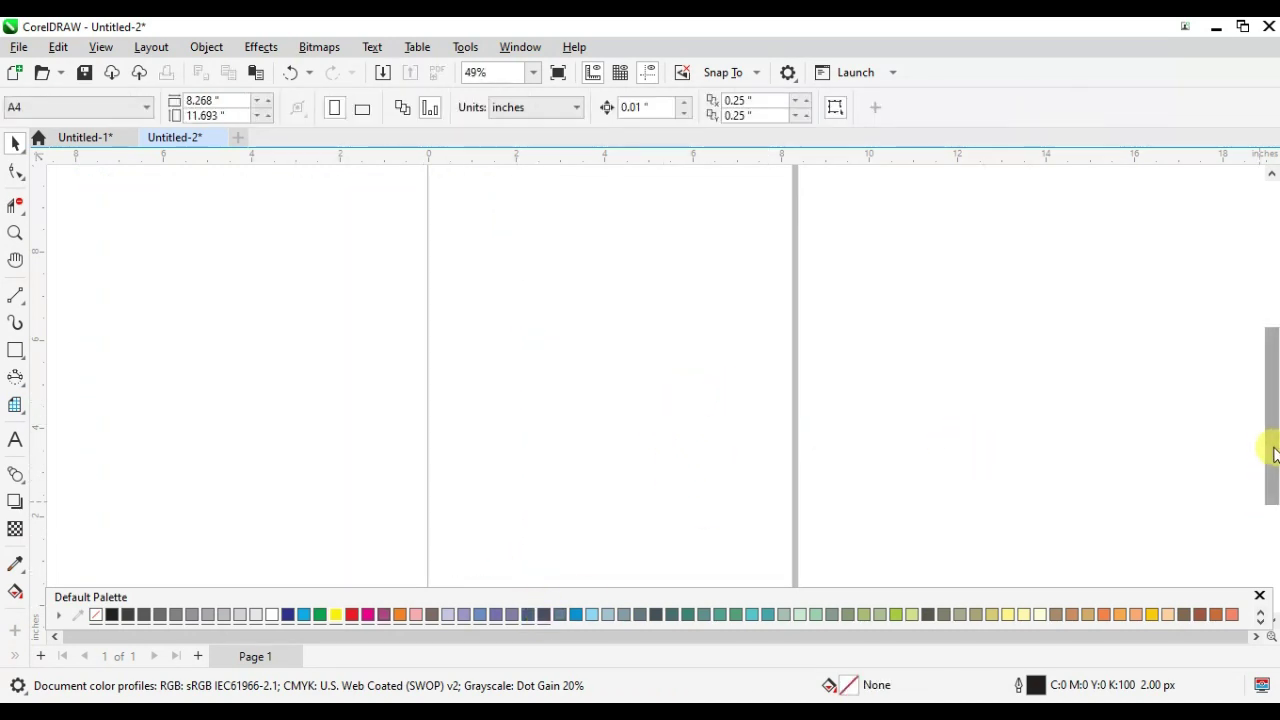
# - Draw a symmetrical spiral with 4 revolutions in the right half of the page using the Spiral tool
pyautogui.moveTo(1268, 443); pyautogui.dragTo(1268, 486)
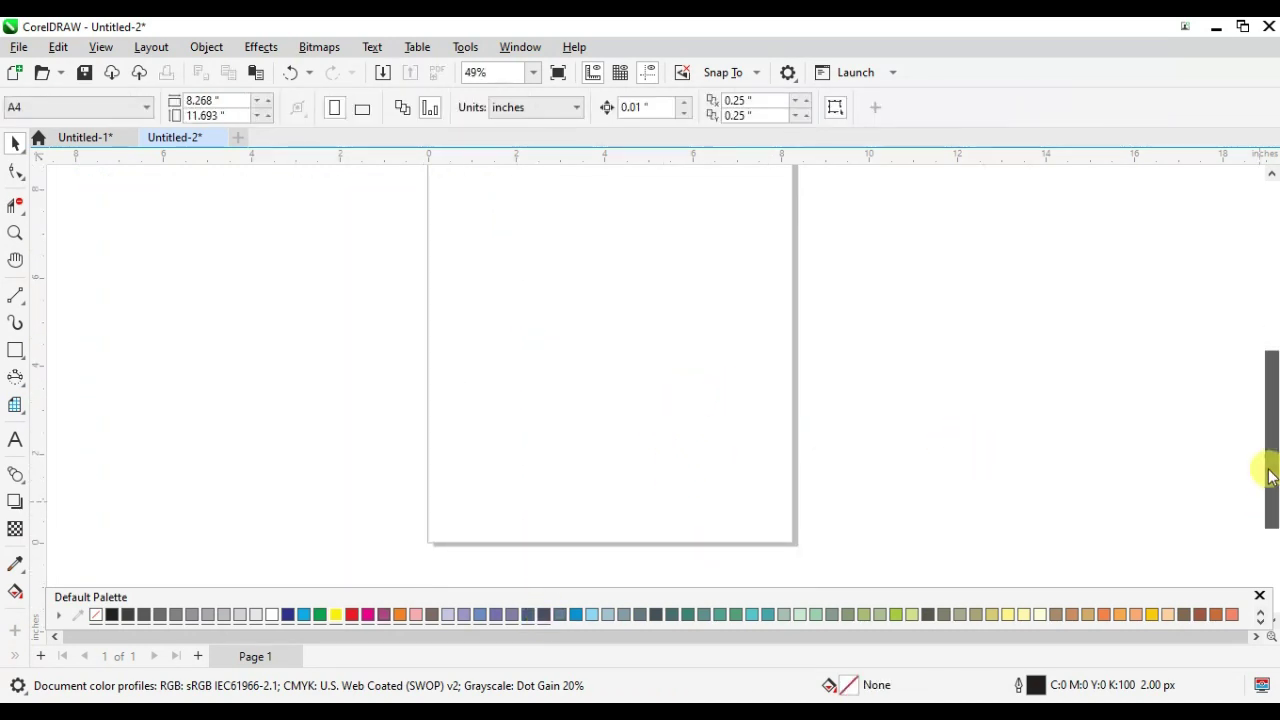
pyautogui.click(26, 416)
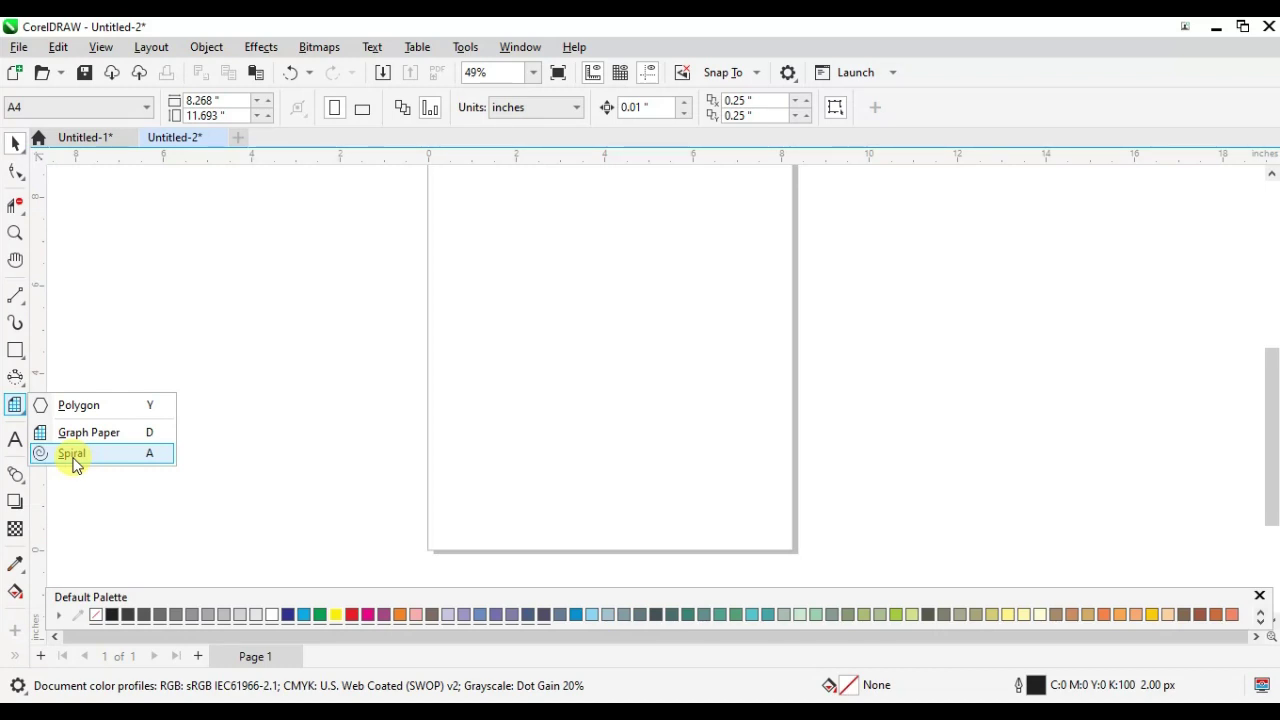
pyautogui.click(636, 322)
pyautogui.press('a')
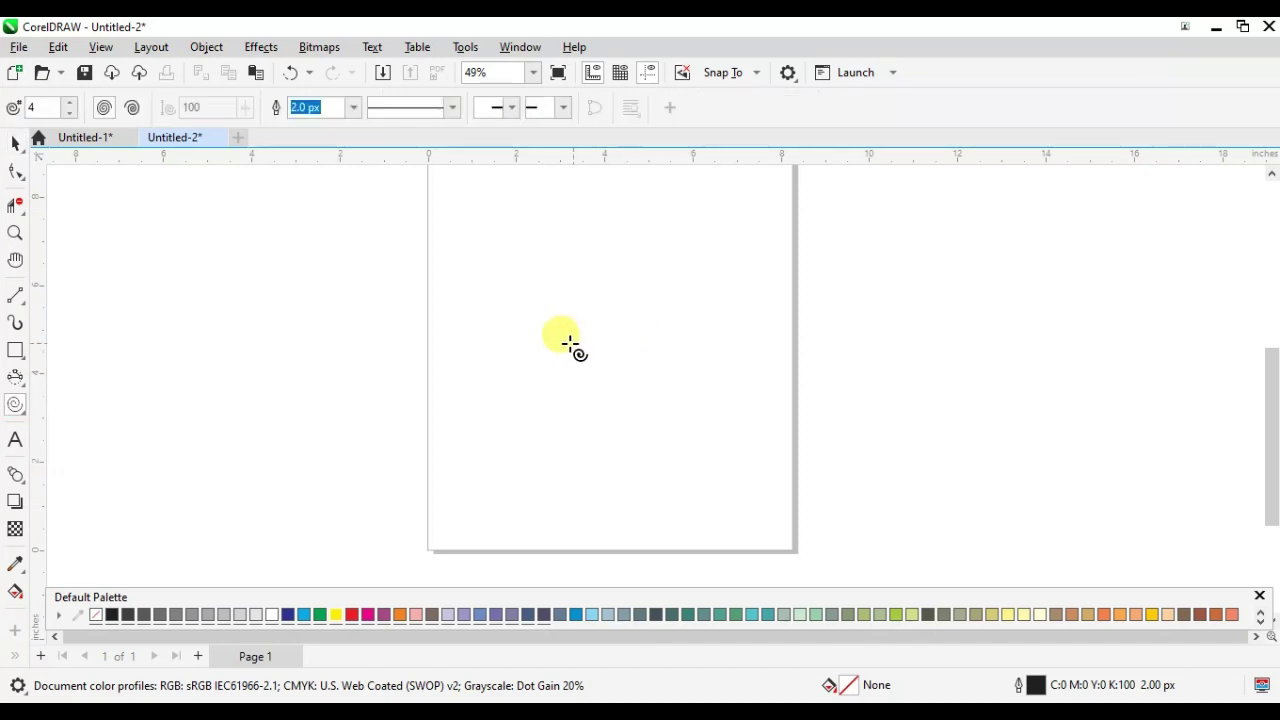
pyautogui.moveTo(627, 276); pyautogui.dragTo(754, 392)
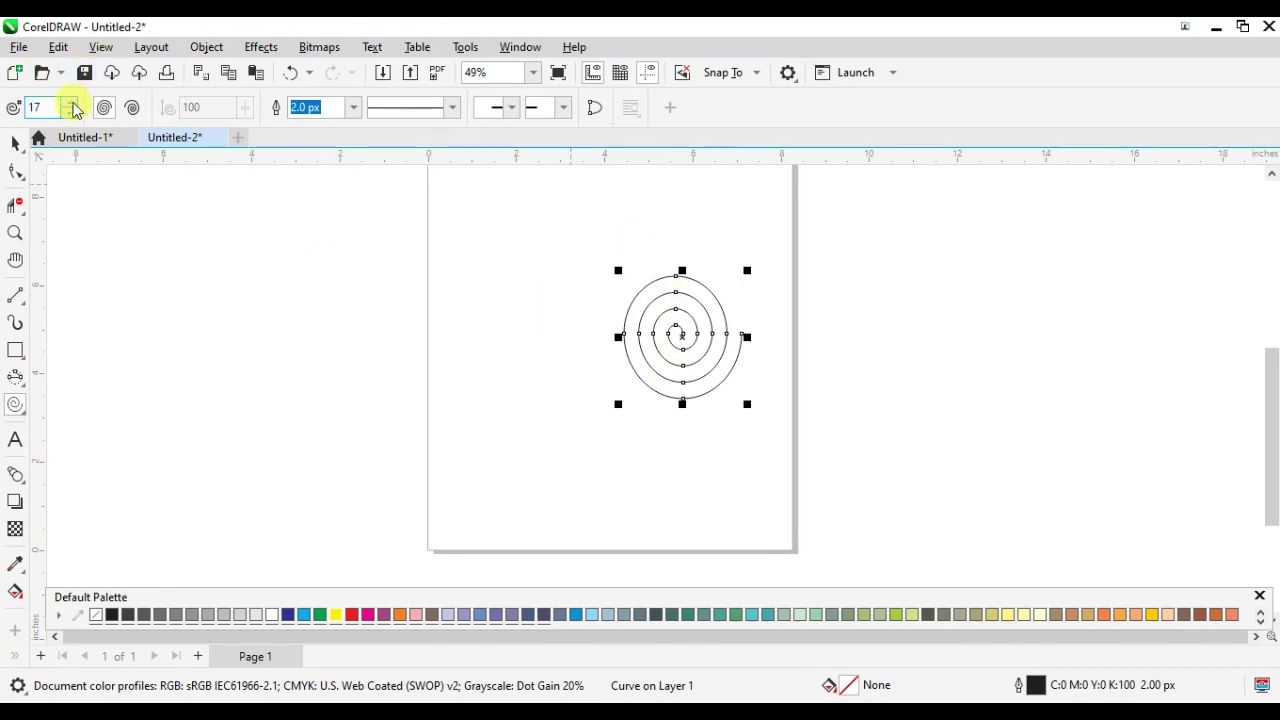
# - Draw a 22-revolution symmetrical spiral of about 4.5 by 4.7 inches across the page's left edge and move it onto the page
pyautogui.moveTo(246, 238)
pyautogui.mouseDown()
pyautogui.moveTo(354, 409)
pyautogui.moveTo(452, 455)
pyautogui.mouseUp()
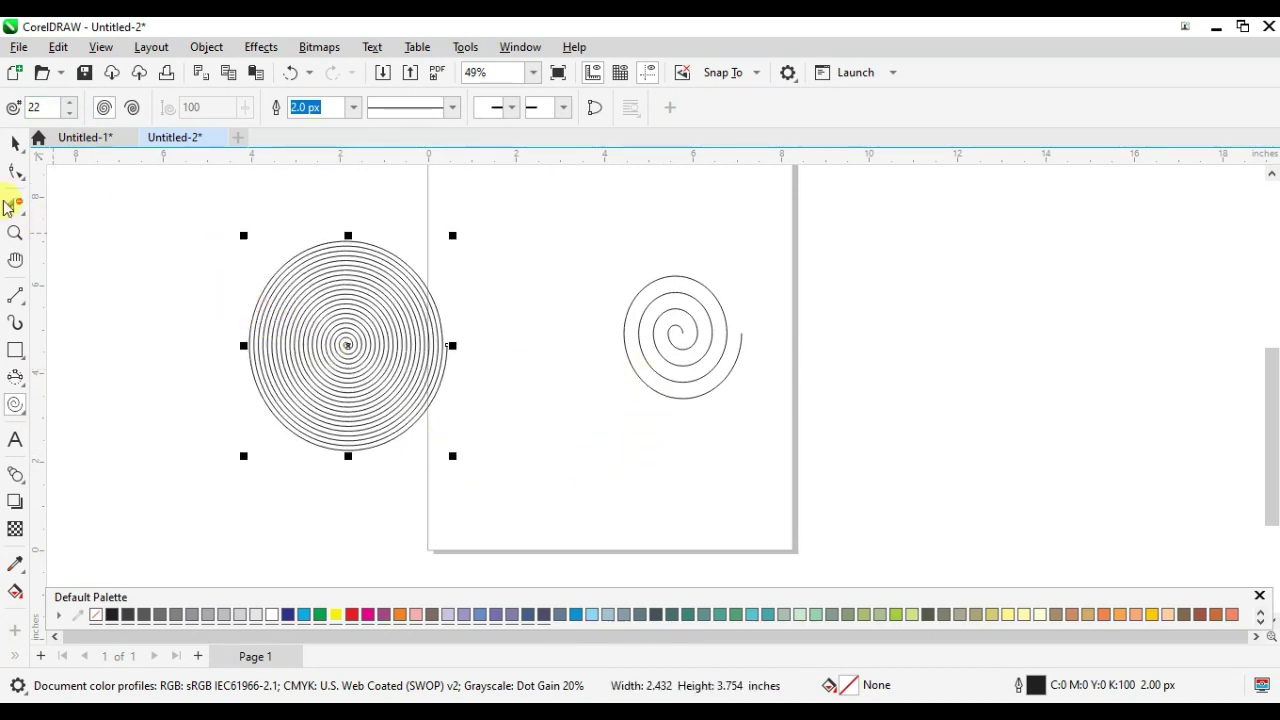
pyautogui.click(14, 145)
pyautogui.moveTo(345, 340); pyautogui.dragTo(547, 381)
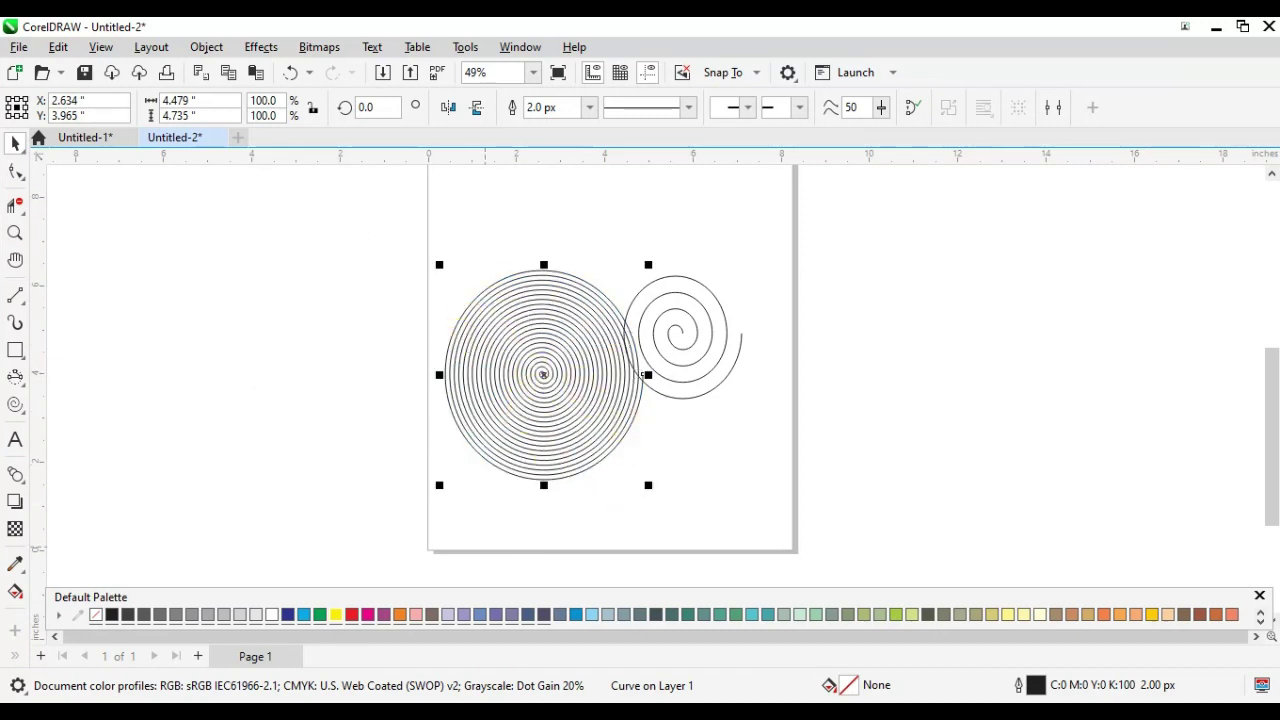
# - Give the 22-revolution spiral a yellow fill and a magenta outline 25 px wide
pyautogui.click(335, 614)
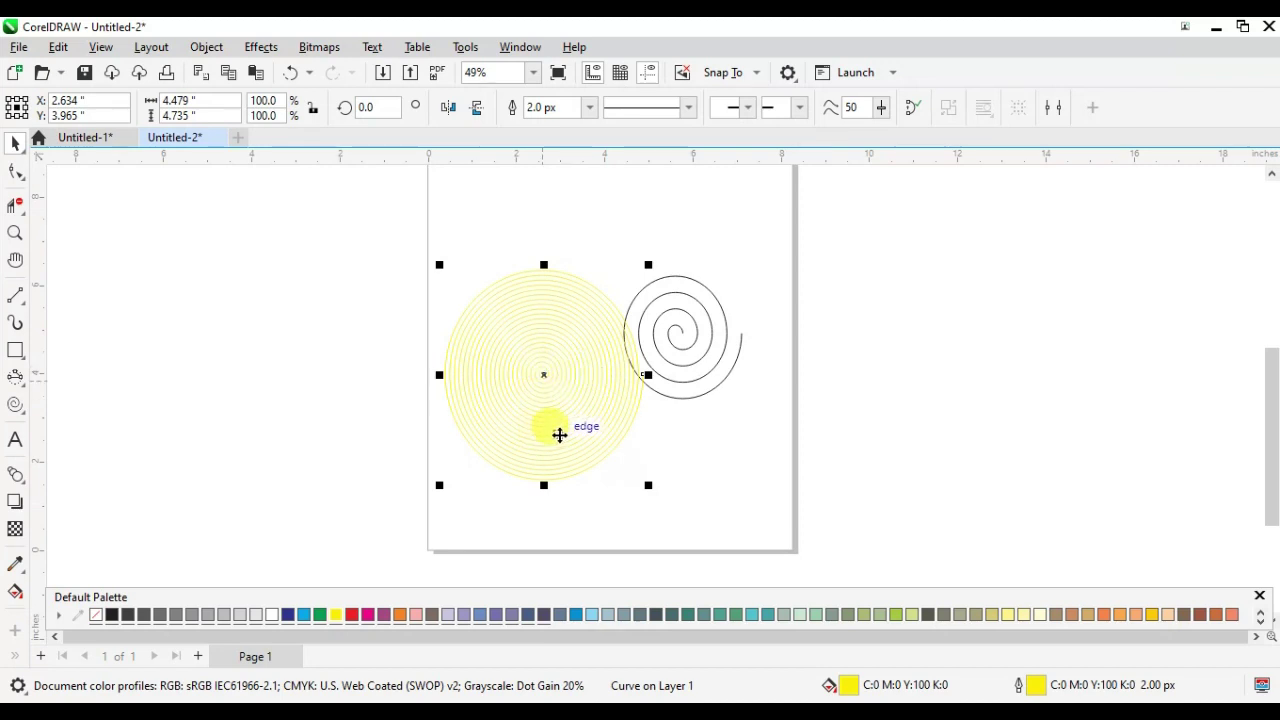
pyautogui.rightClick(348, 615)
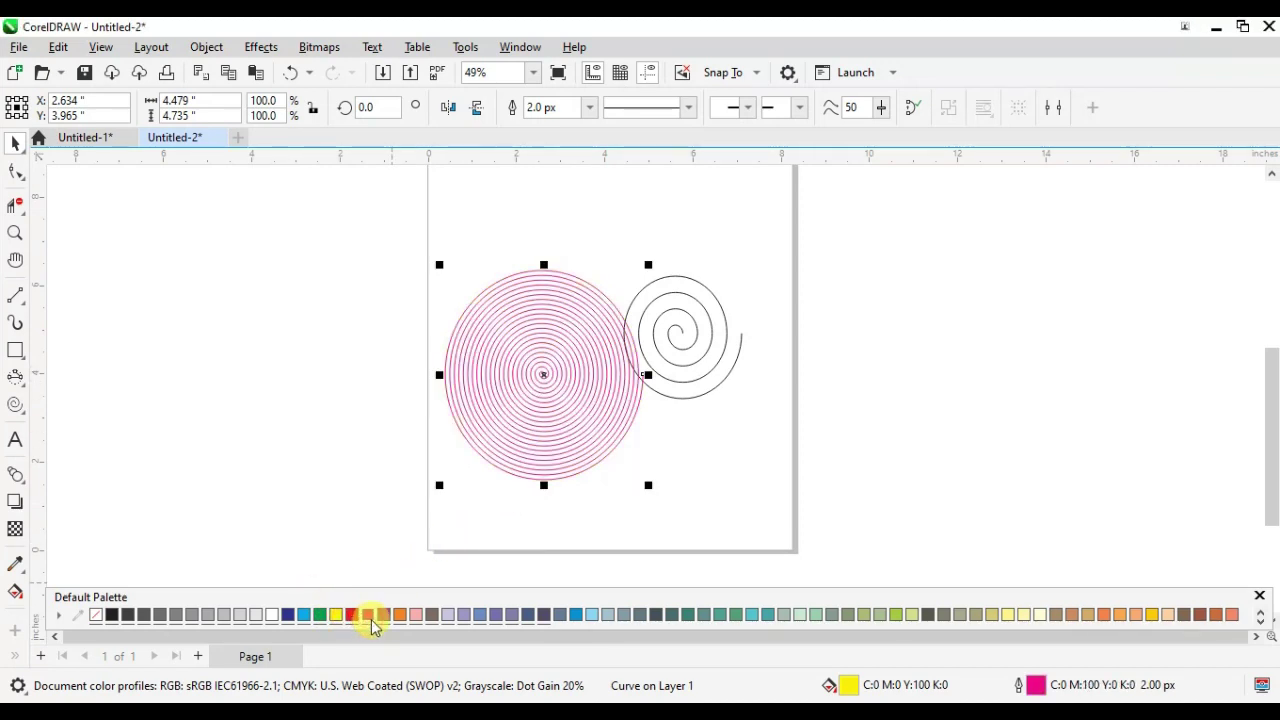
pyautogui.click(593, 110)
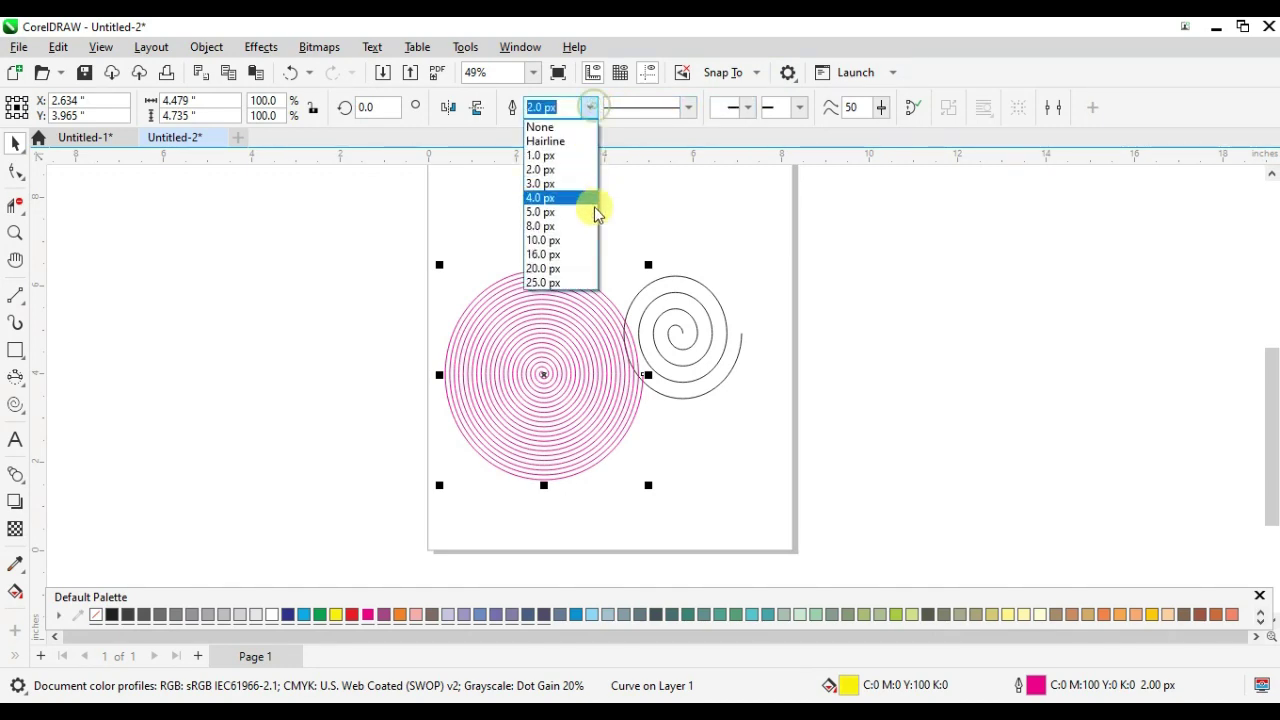
pyautogui.click(585, 268)
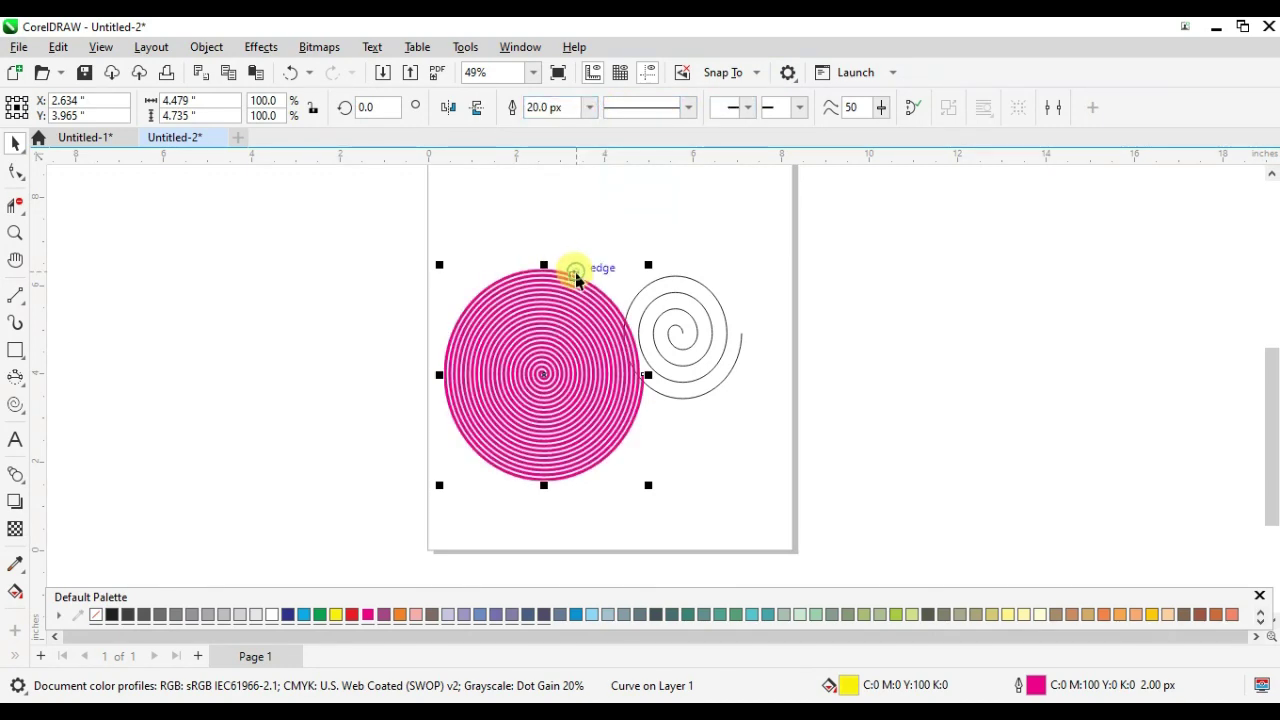
pyautogui.click(590, 108)
pyautogui.click(557, 281)
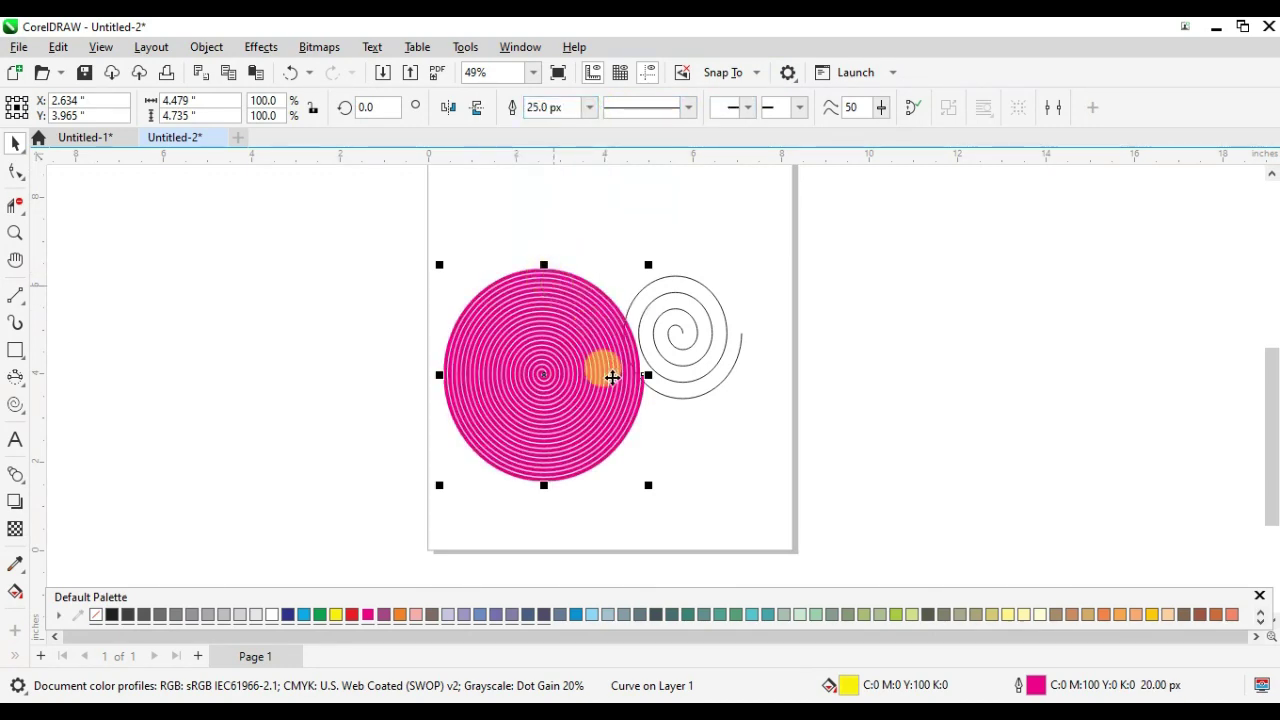
# - Move the magenta spiral to about X 2.17 and Y 5.01 inches, beside the smaller black spiral
pyautogui.moveTo(612, 377); pyautogui.dragTo(595, 308)
pyautogui.scroll(2, 571, 403)
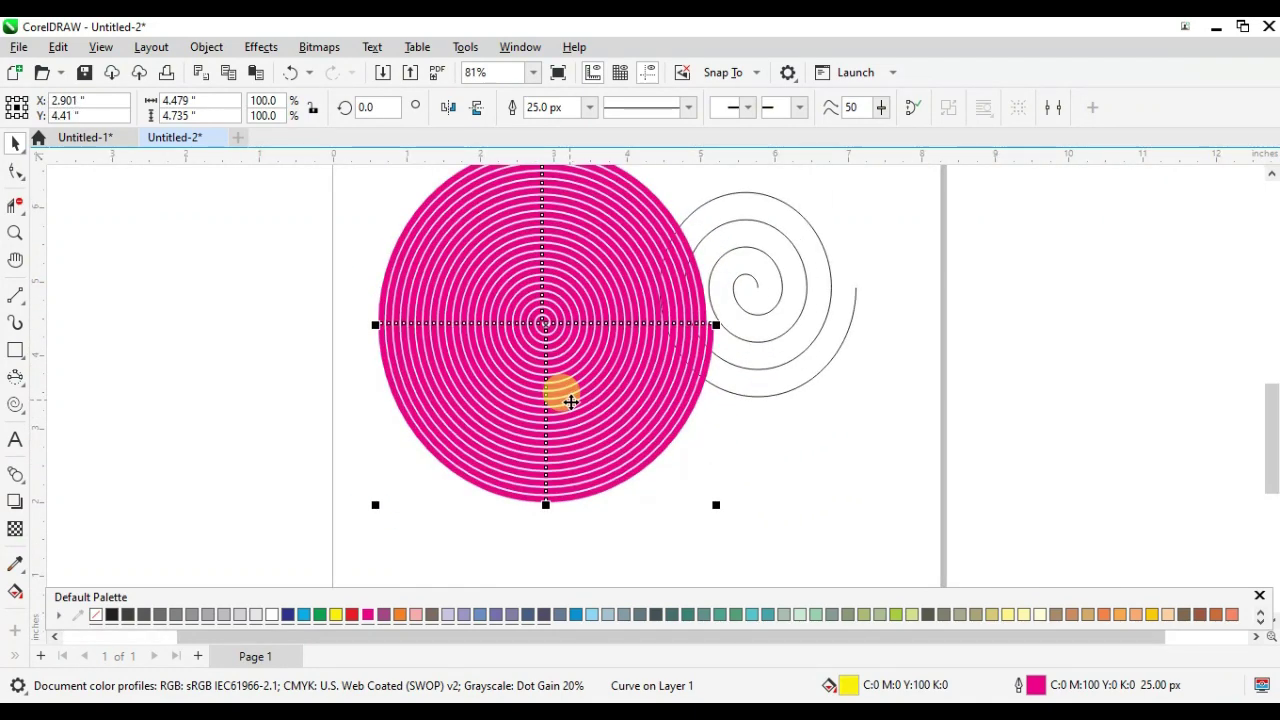
pyautogui.scroll(-2, 571, 403)
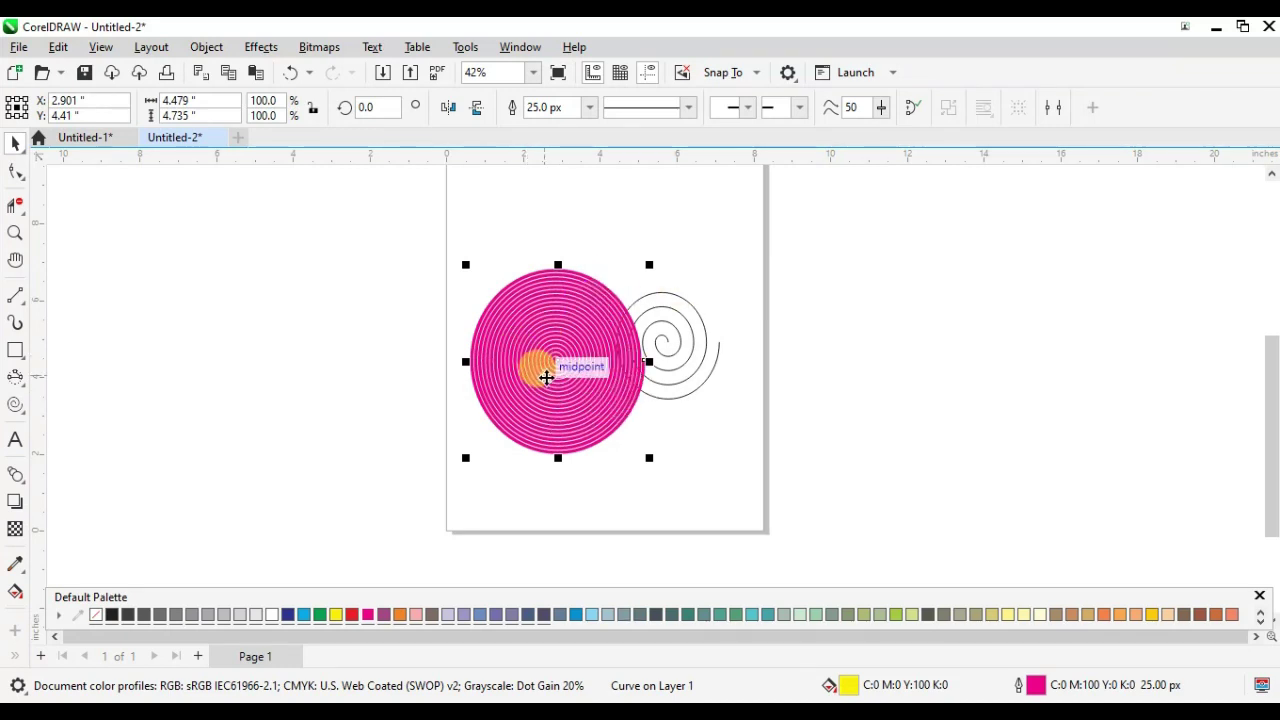
pyautogui.moveTo(546, 377); pyautogui.dragTo(436, 273)
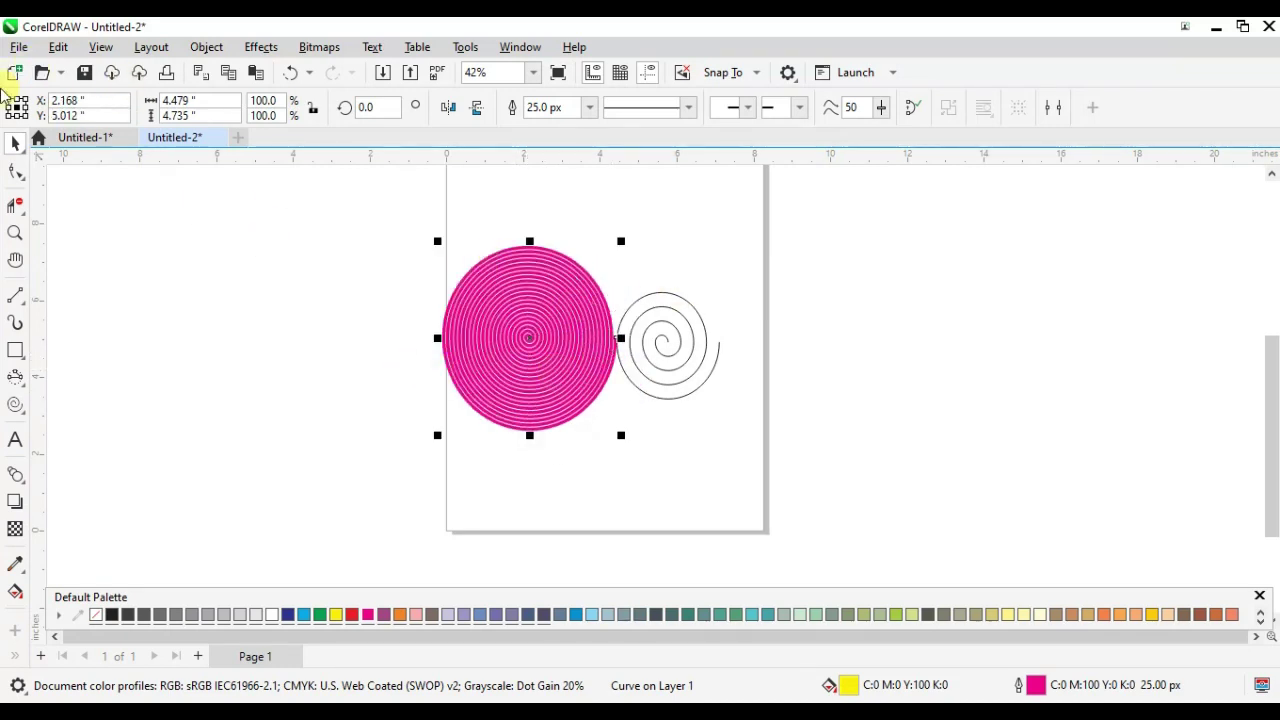
# - Draw two logarithmic spirals with expansion factor 100: 40 revolutions across the page's right edge and 100 revolutions across its left edge
pyautogui.click(16, 405)
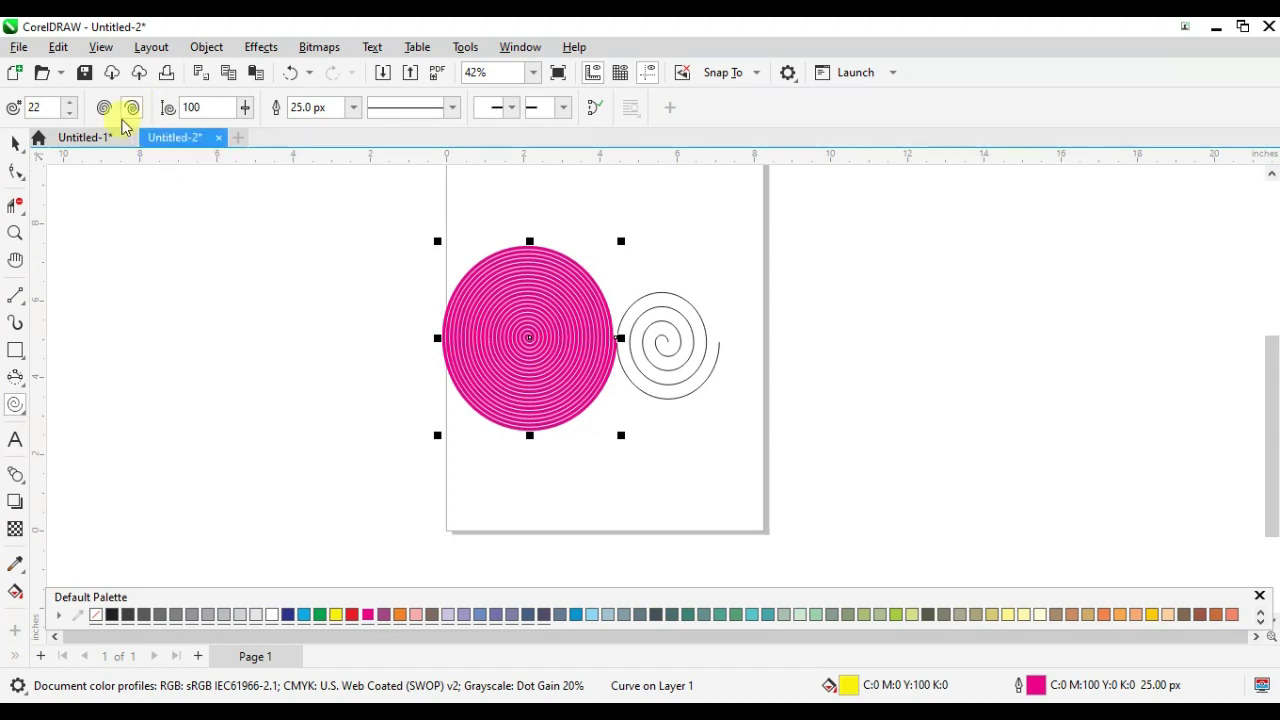
pyautogui.click(57, 107)
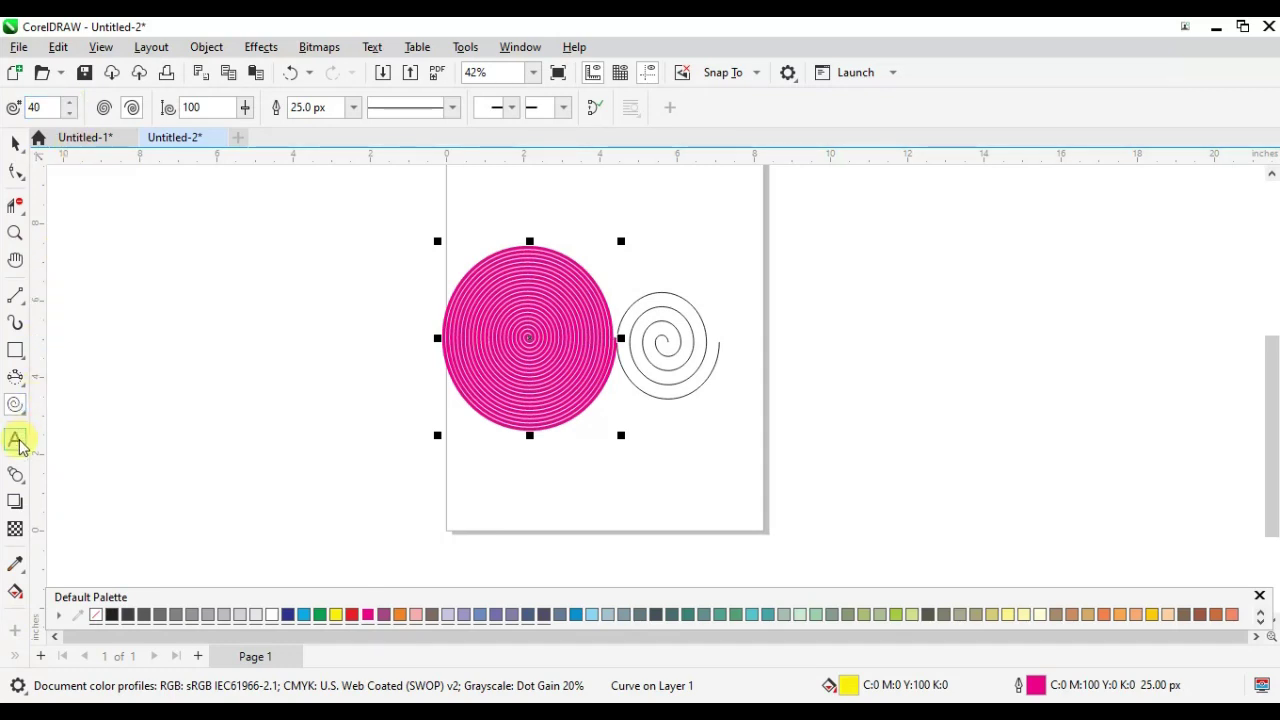
pyautogui.moveTo(723, 242)
pyautogui.mouseDown()
pyautogui.moveTo(903, 423)
pyautogui.moveTo(986, 431)
pyautogui.moveTo(1000, 477)
pyautogui.moveTo(1062, 540)
pyautogui.mouseUp()
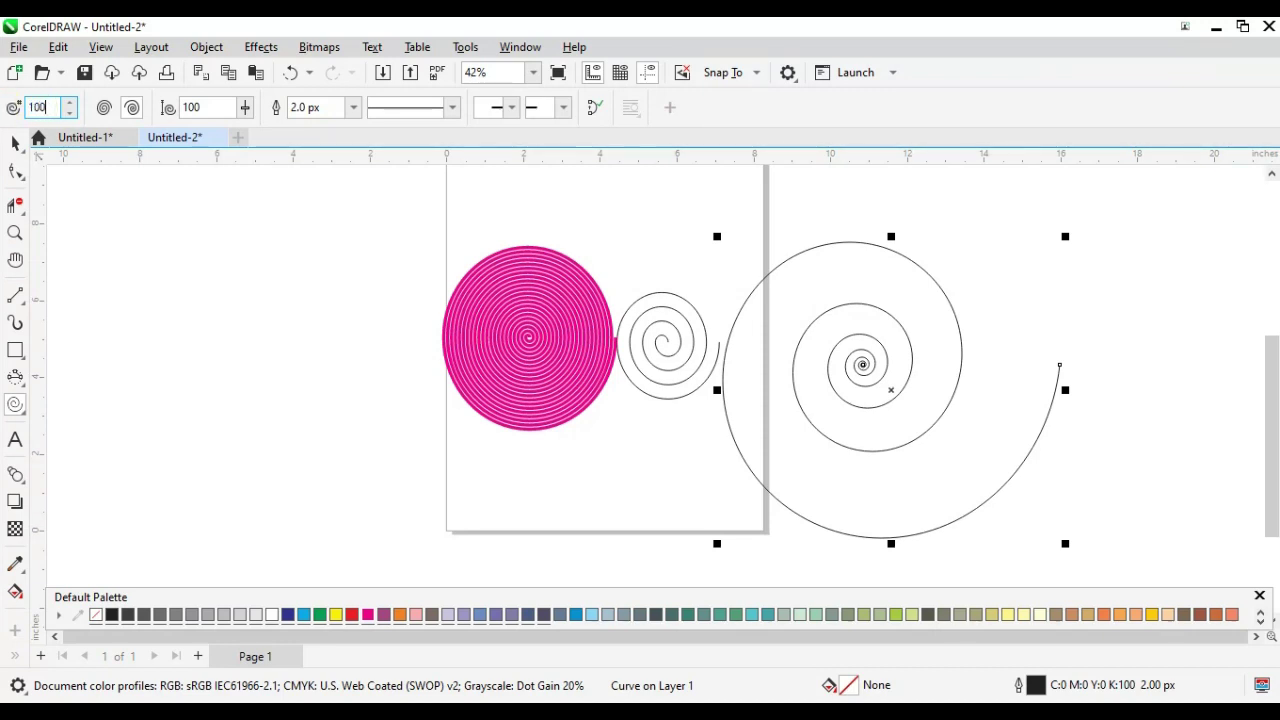
pyautogui.moveTo(198, 251); pyautogui.dragTo(507, 546)
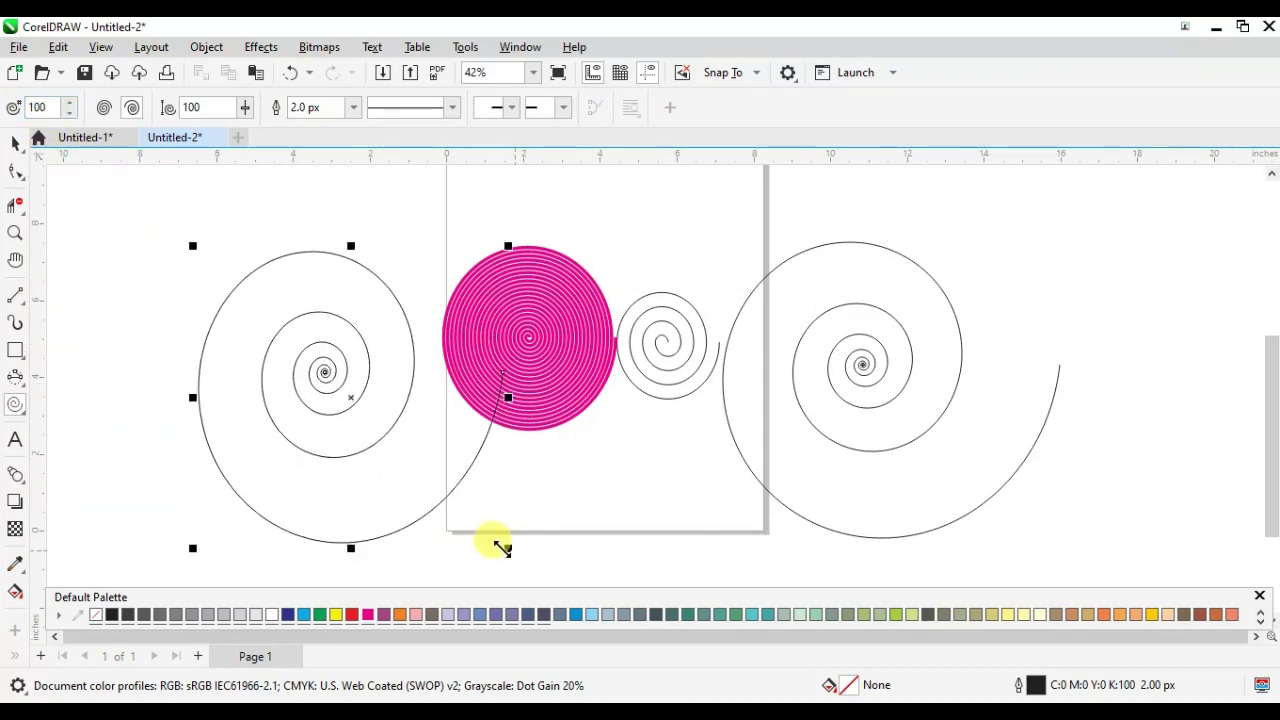
# - Lower the spiral expansion factor to 32 and 37, then settle on 60
pyautogui.click(248, 110)
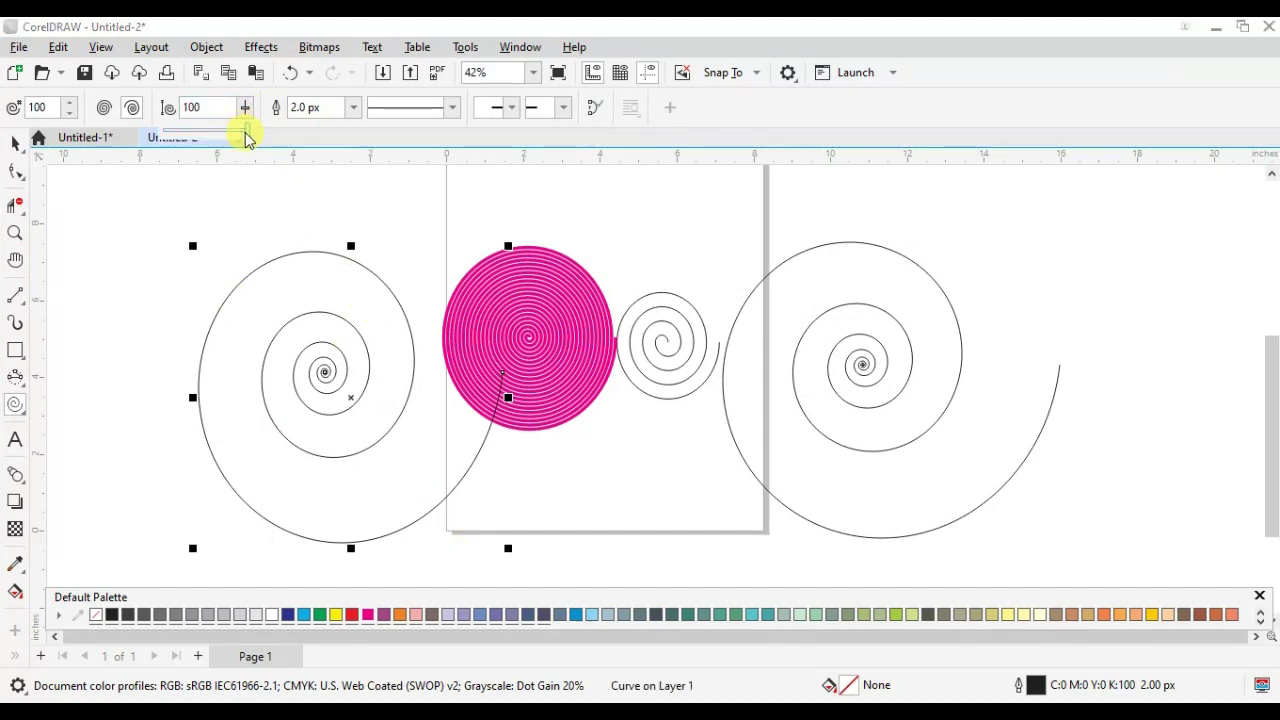
pyautogui.moveTo(204, 140); pyautogui.dragTo(193, 141)
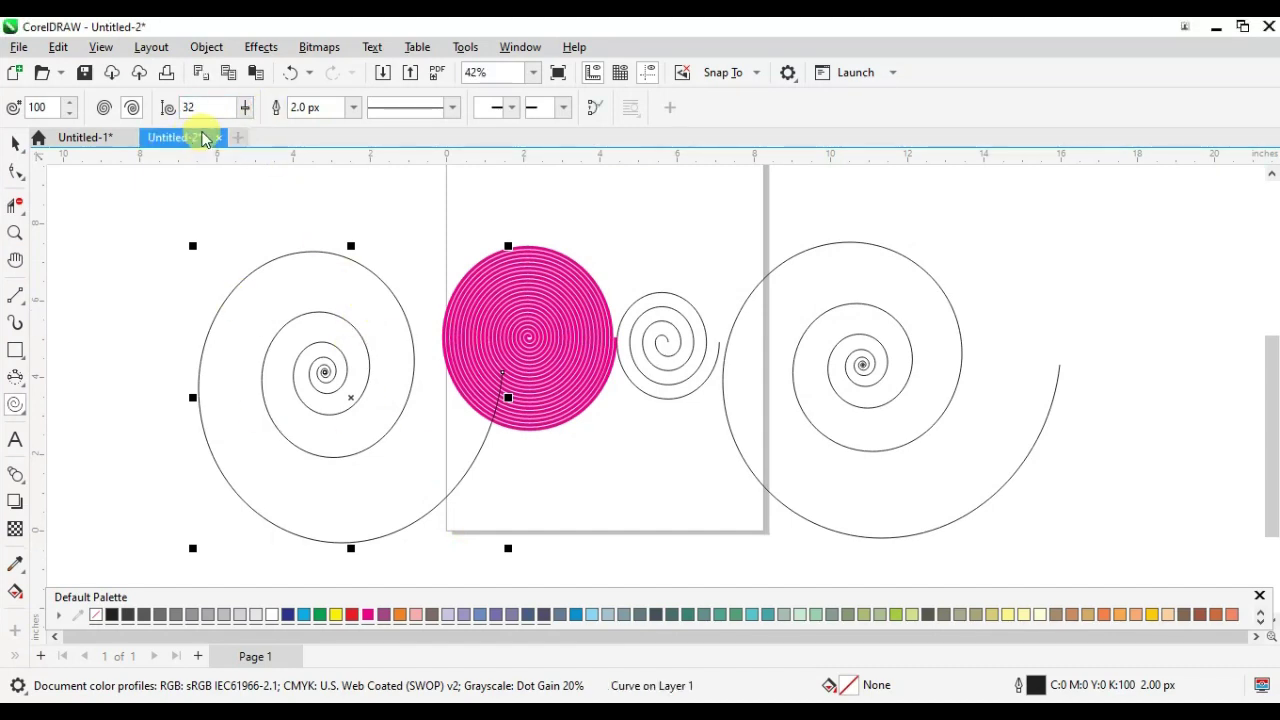
pyautogui.click(245, 107)
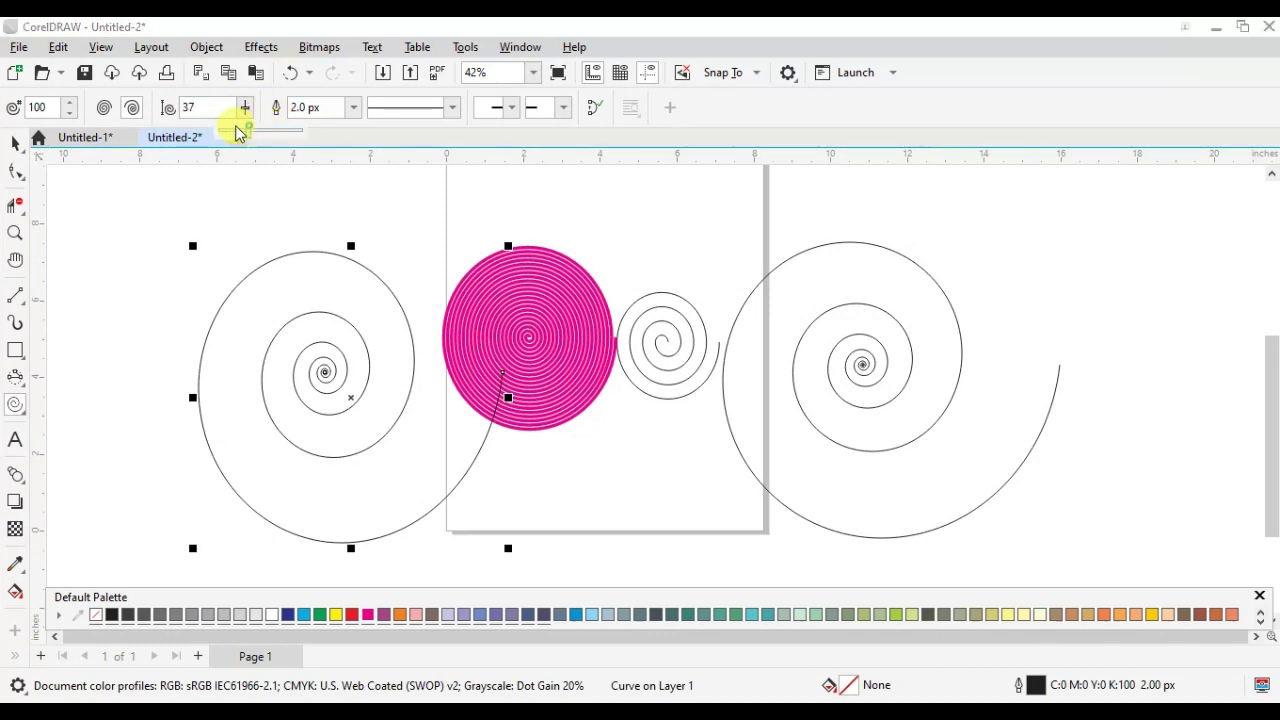
pyautogui.moveTo(240, 133); pyautogui.dragTo(243, 140)
pyautogui.click(245, 108)
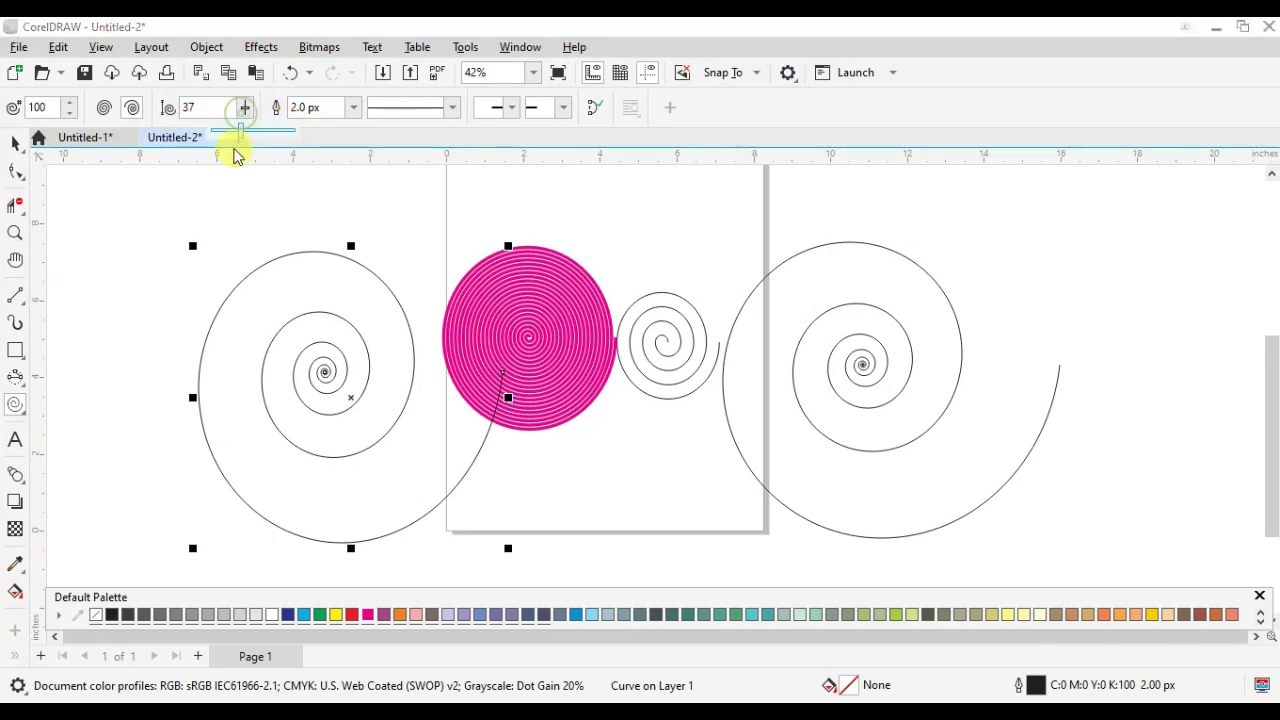
pyautogui.moveTo(262, 137); pyautogui.dragTo(262, 139)
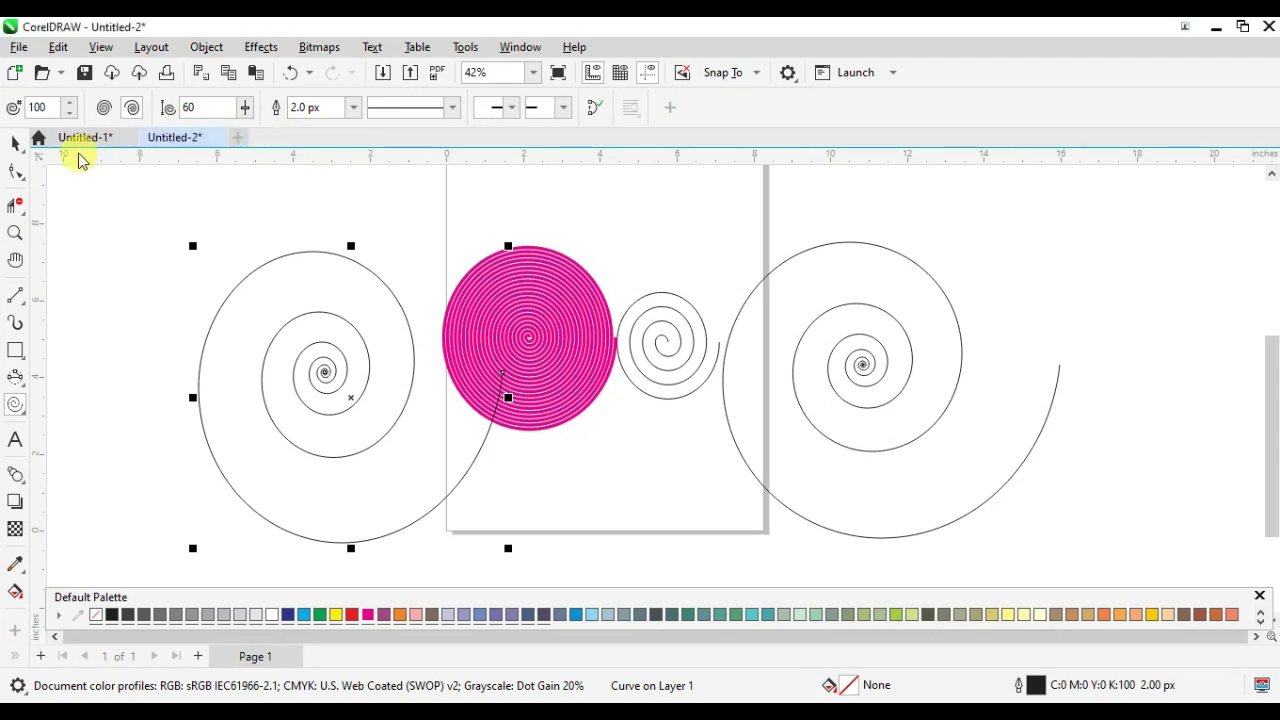
# - Select the logarithmic spiral on the page's left side and move it outward to about X -3.5 and Y 3.6 inches
pyautogui.click(16, 143)
pyautogui.click(299, 366)
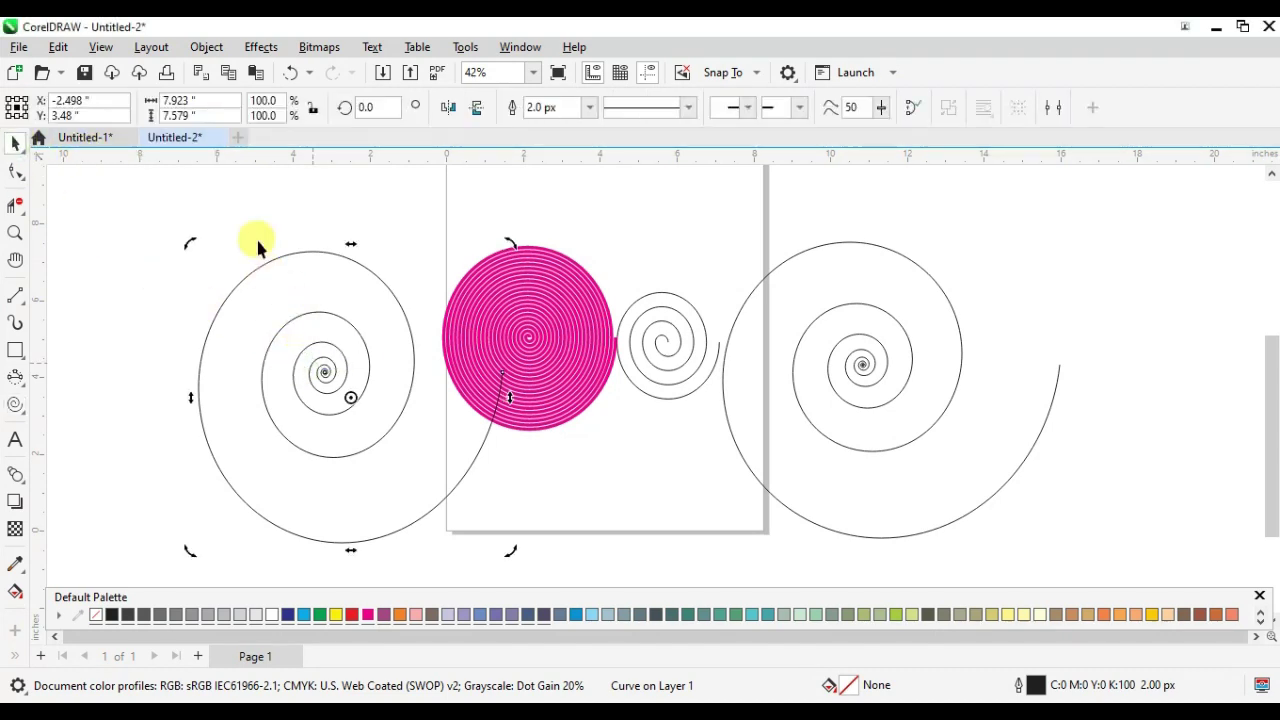
pyautogui.click(288, 324)
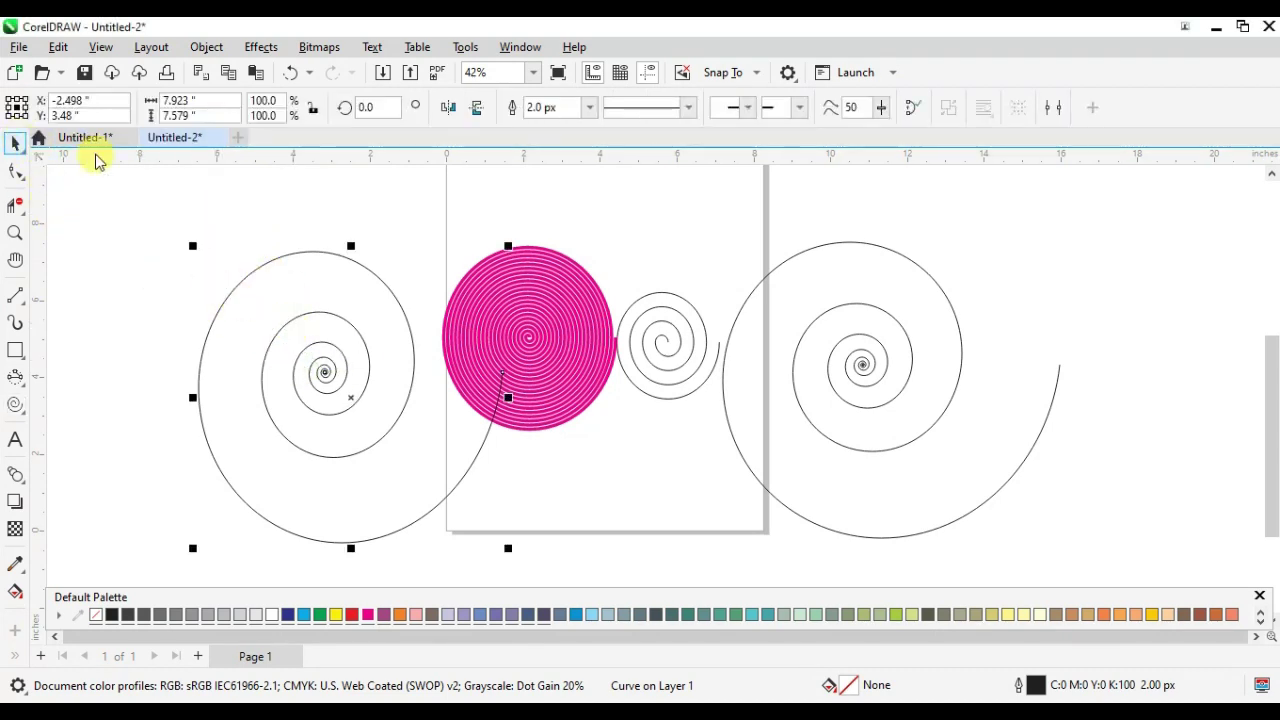
pyautogui.moveTo(346, 394); pyautogui.dragTo(307, 389)
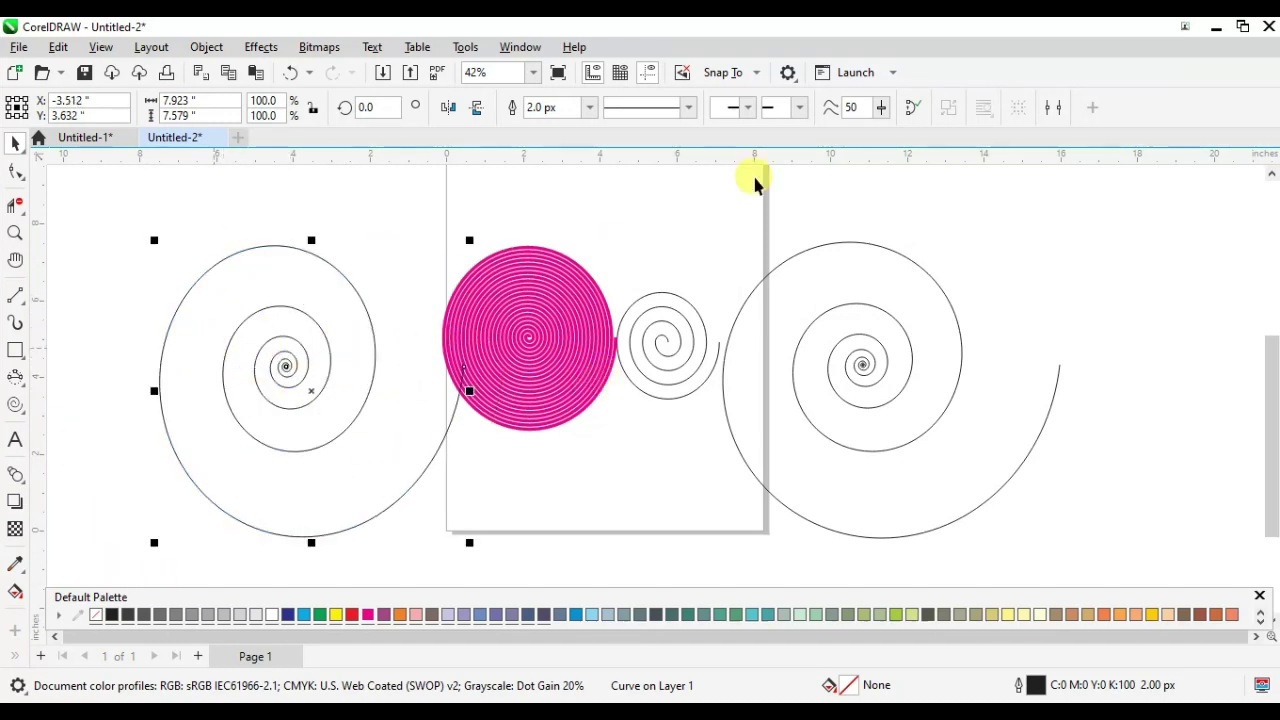
# - Select the magenta spiral, switch the spiral type to Symmetrical and back to Logarithmic, and close the spiral's curve
pyautogui.click(514, 352)
pyautogui.click(14, 405)
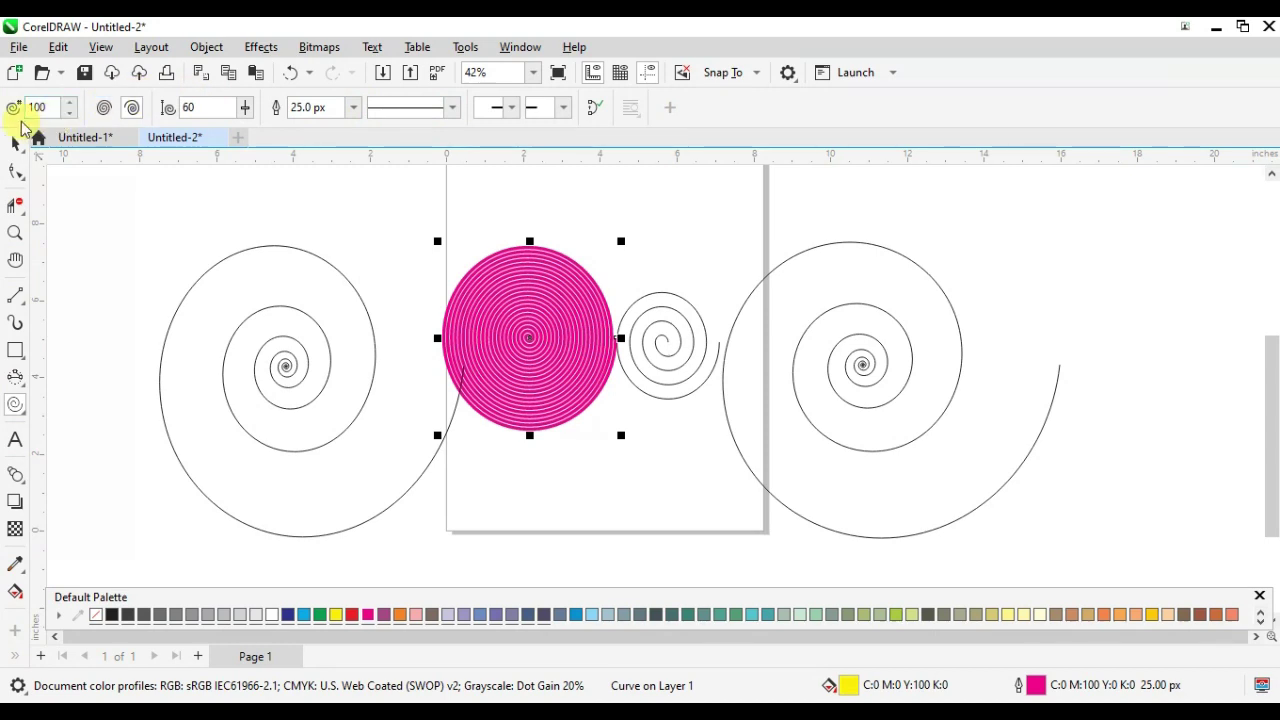
pyautogui.click(110, 116)
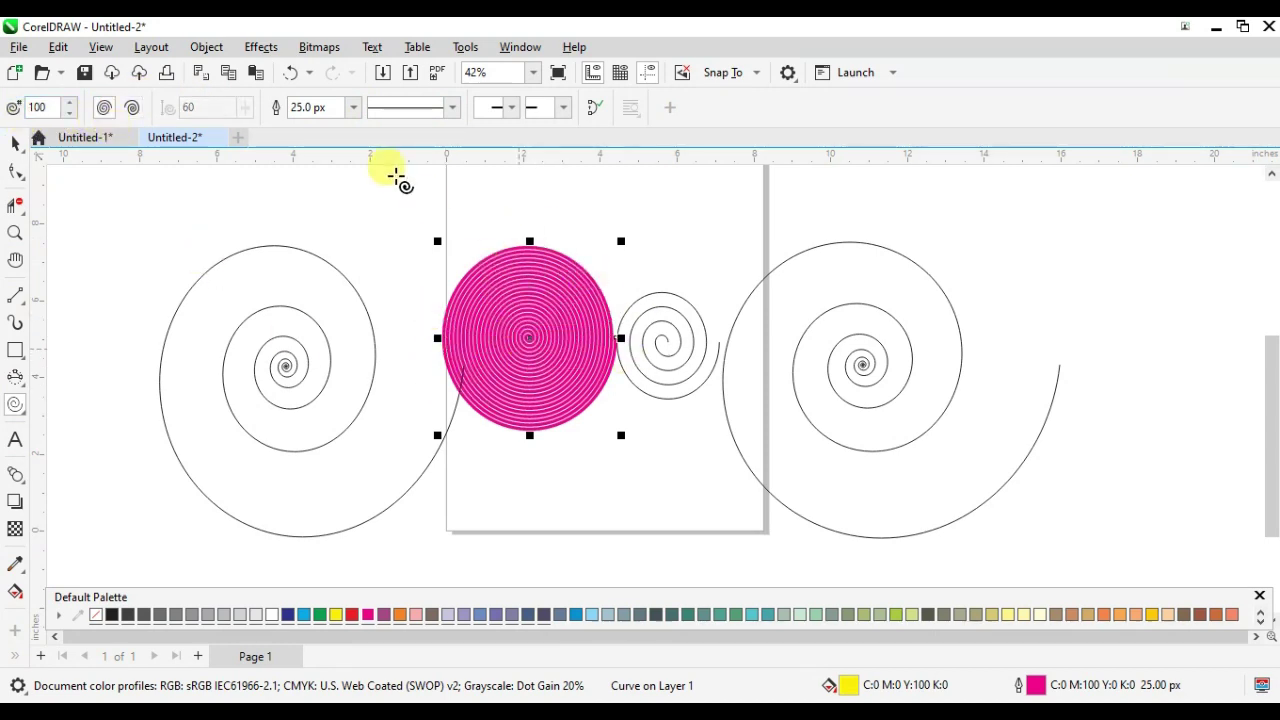
pyautogui.click(131, 107)
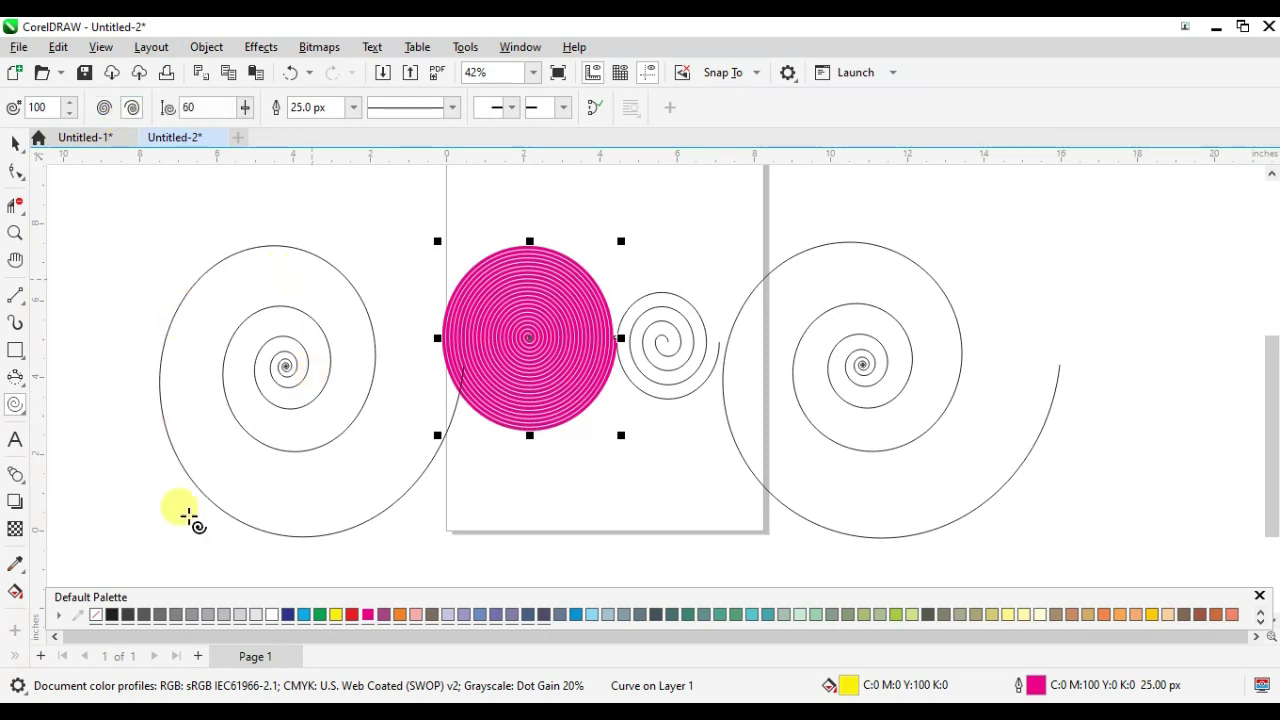
pyautogui.click(594, 107)
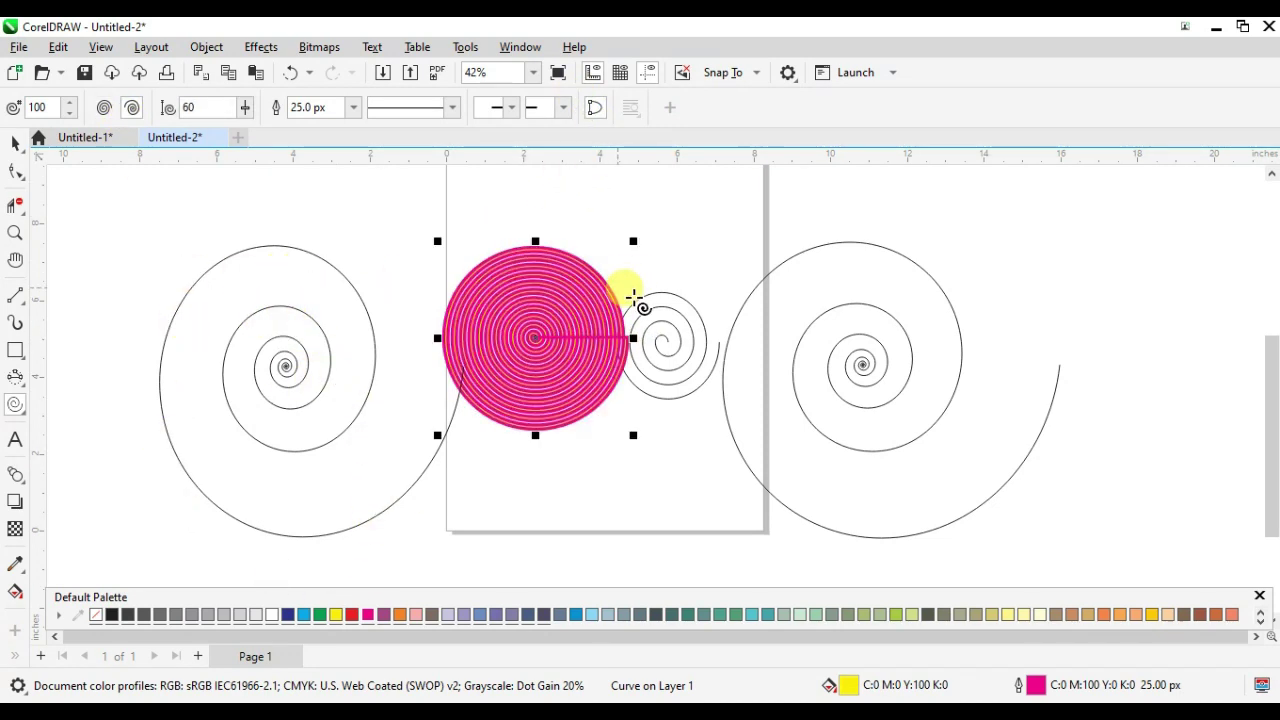
# - Draw thin, nearly flat logarithmic spirals across the small black spiral and remove the one about 2.8 inches wide
pyautogui.moveTo(618, 338); pyautogui.dragTo(760, 338)
pyautogui.click(594, 349)
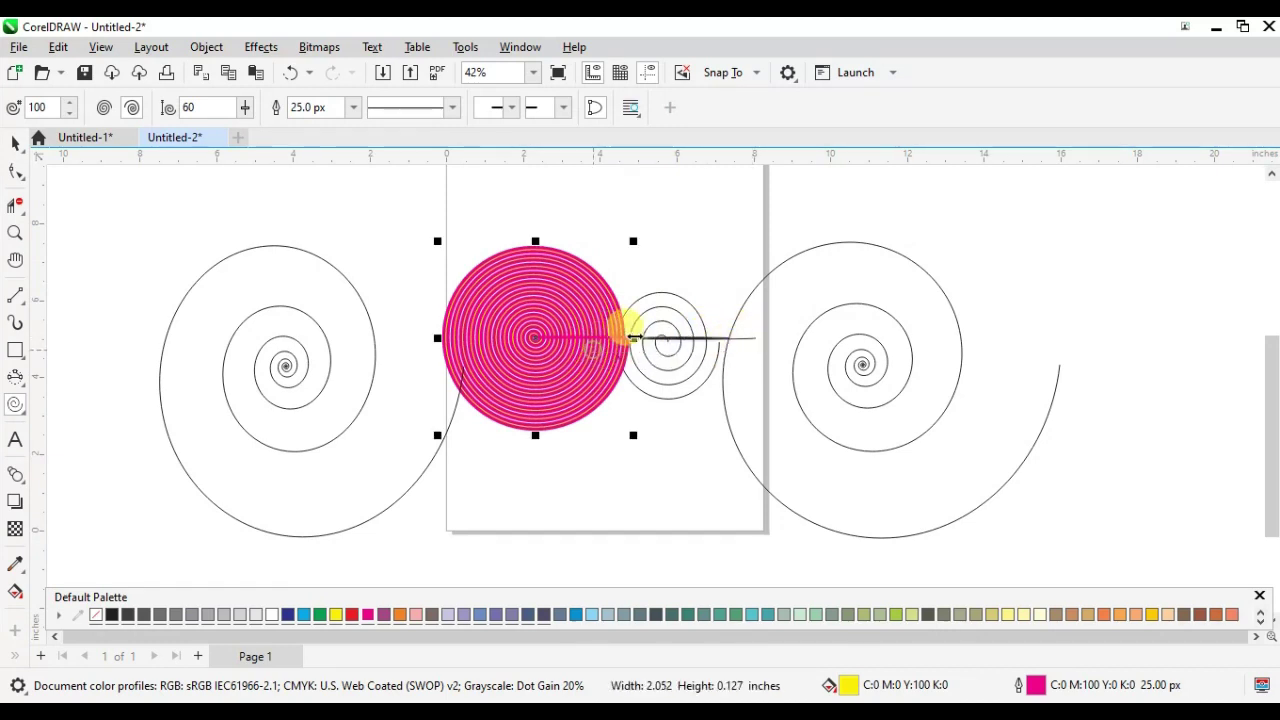
pyautogui.moveTo(622, 338); pyautogui.dragTo(639, 245)
pyautogui.press('Delete')
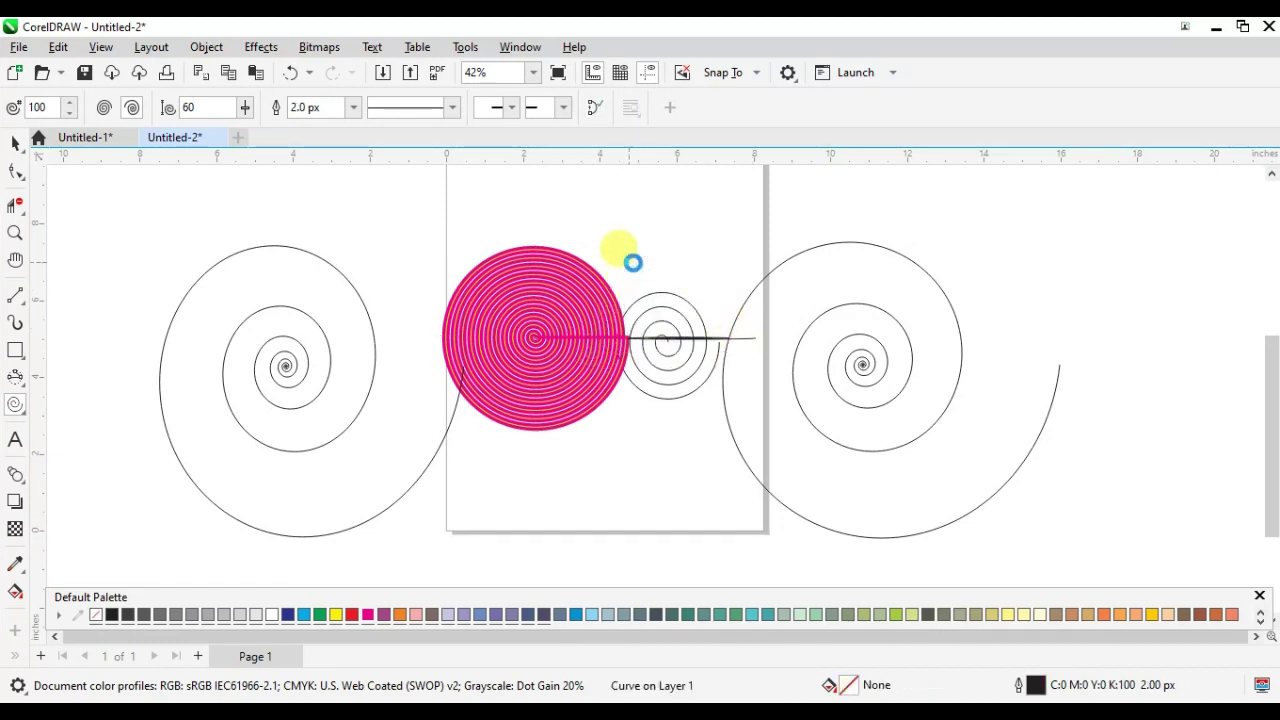
pyautogui.moveTo(608, 343); pyautogui.dragTo(718, 347)
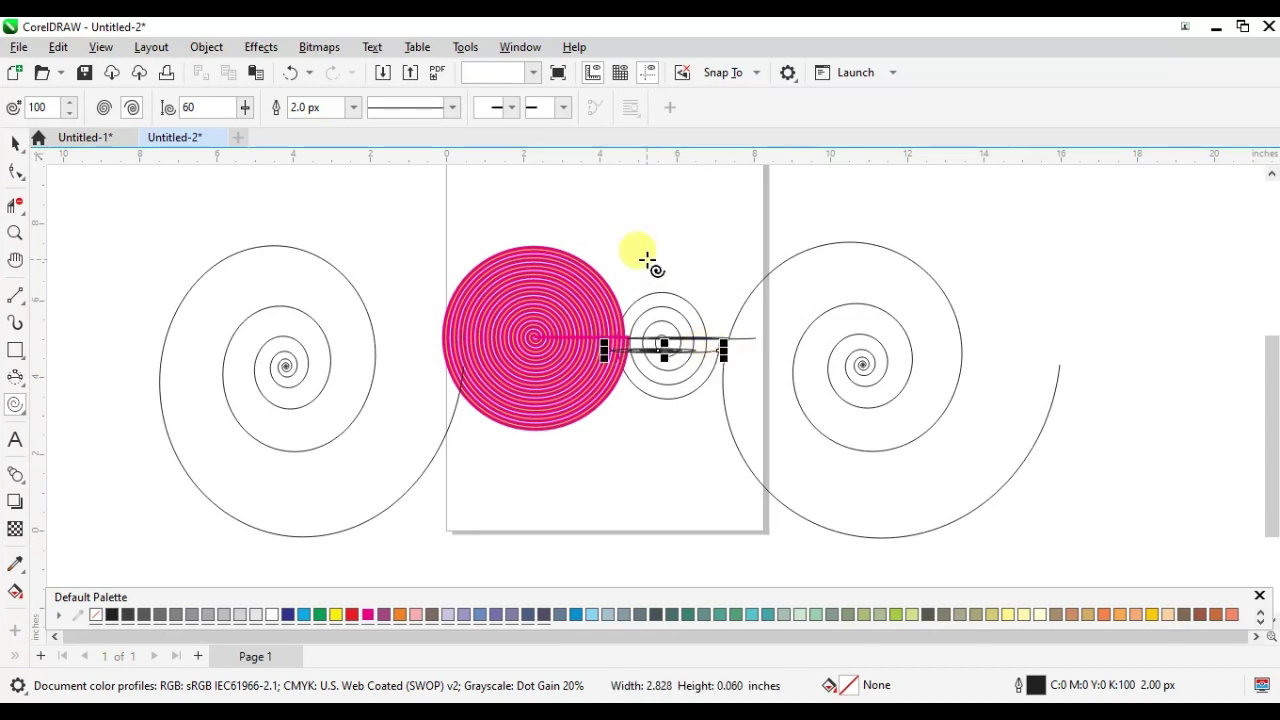
pyautogui.press('Escape')
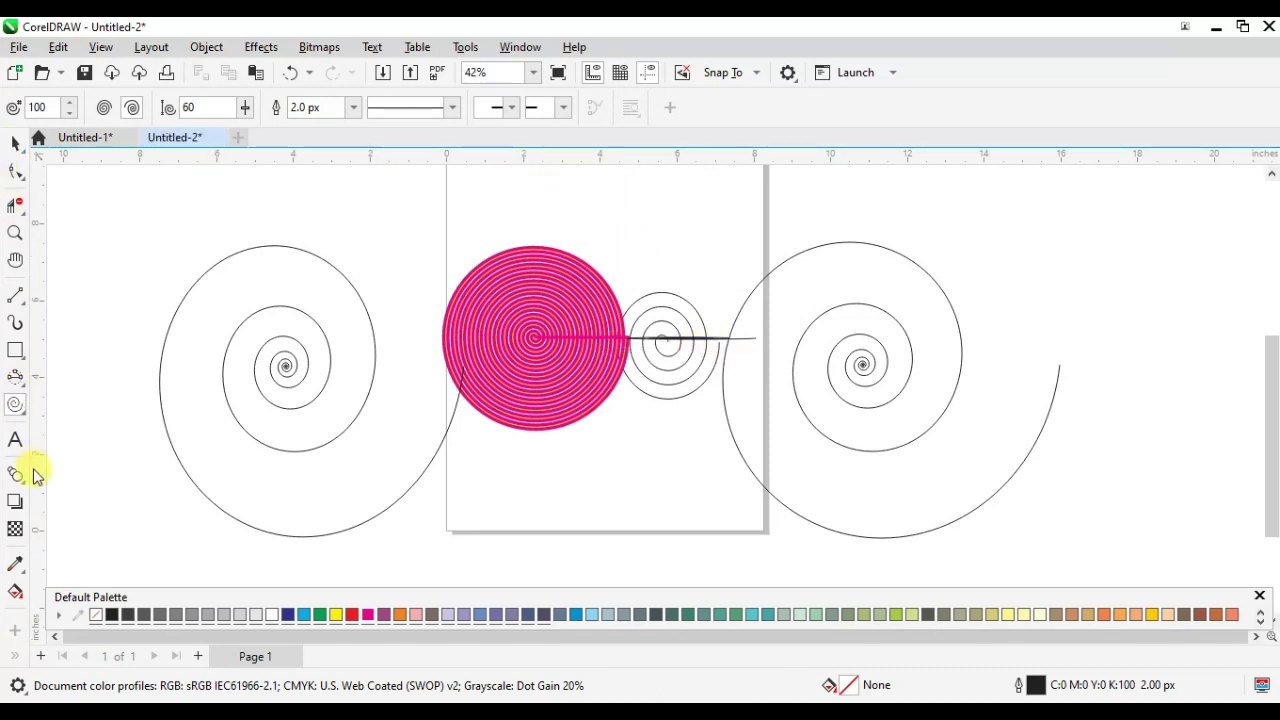
# - Reselect the magenta spiral, reopen its curve and move it up across the page's left edge
pyautogui.press('space')
pyautogui.click(470, 300)
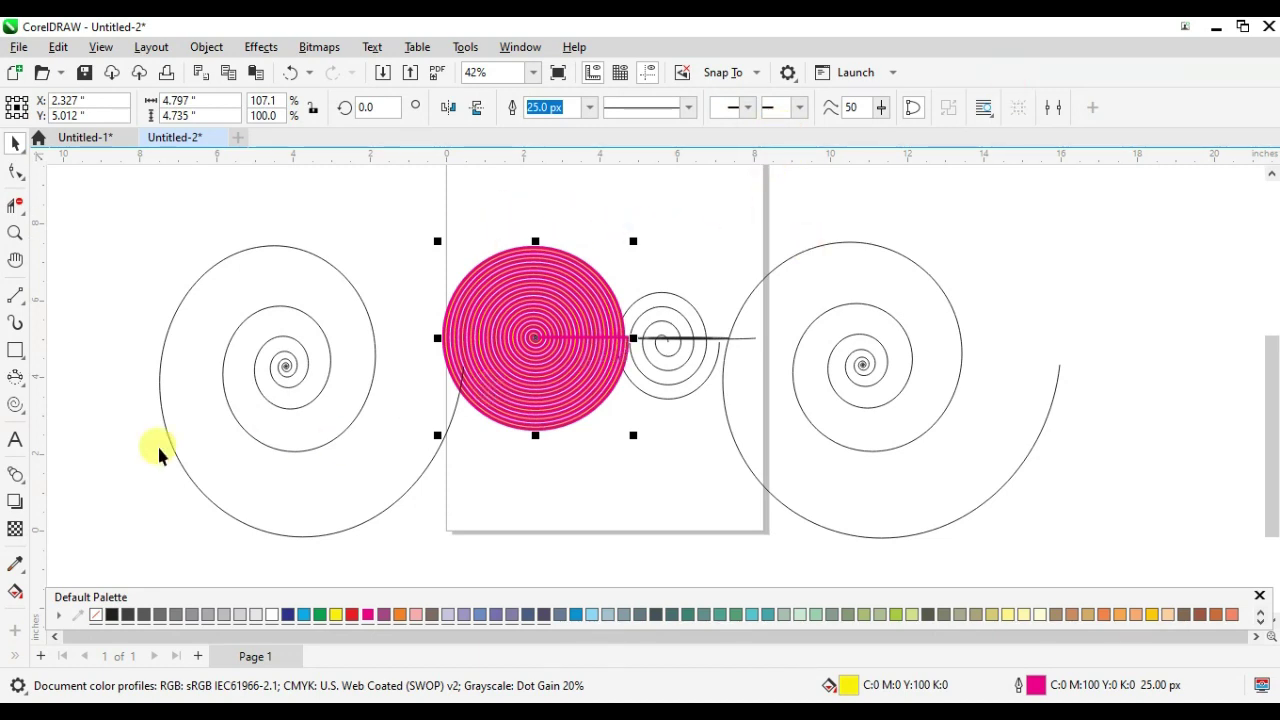
pyautogui.click(15, 408)
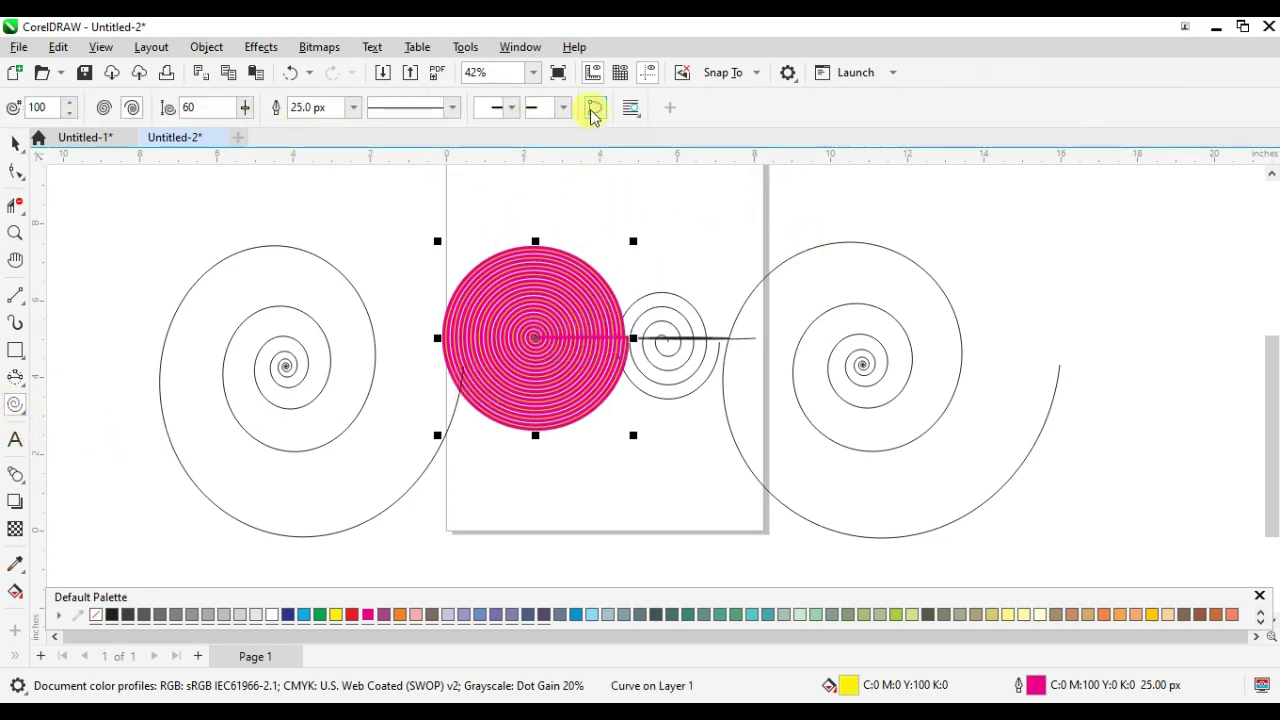
pyautogui.moveTo(535, 341); pyautogui.dragTo(467, 260)
pyautogui.moveTo(562, 258)
pyautogui.mouseDown()
pyautogui.moveTo(537, 292)
pyautogui.moveTo(313, 290)
pyautogui.moveTo(540, 258)
pyautogui.mouseUp()
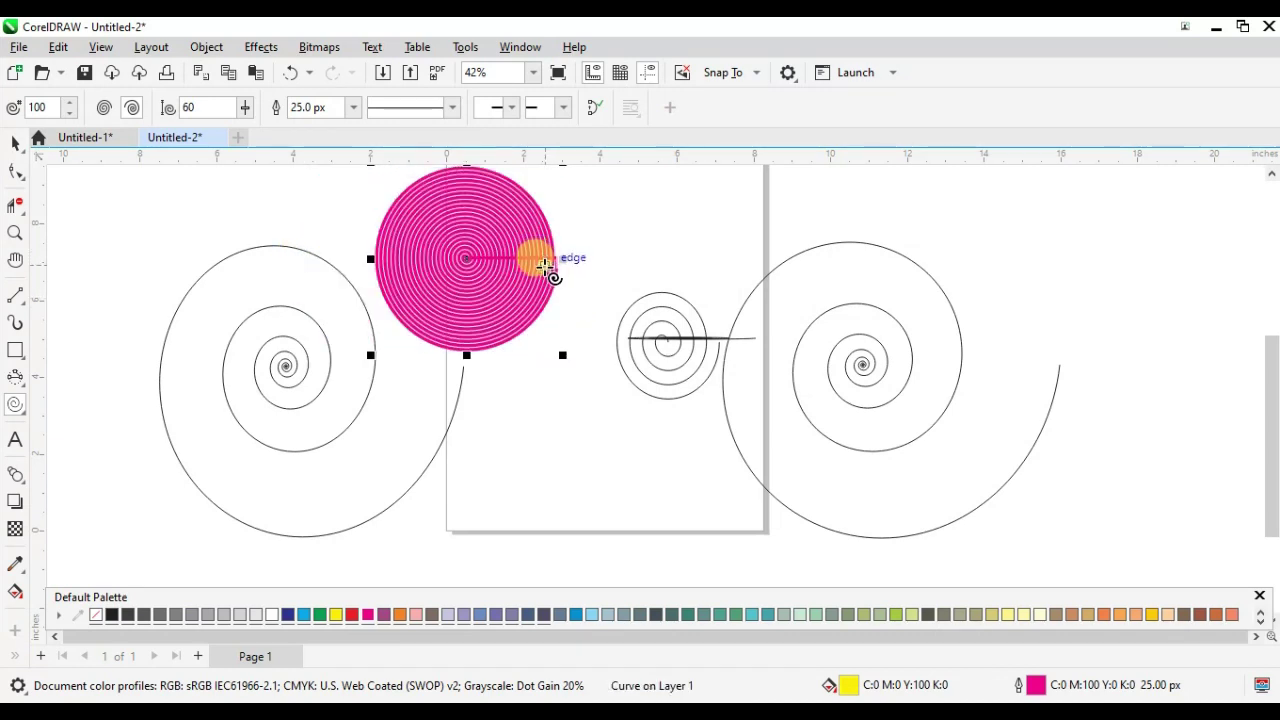
# - Stretch the magenta spiral vertically and reduce its width so that it forms a tall, narrow oval
pyautogui.moveTo(464, 165); pyautogui.dragTo(467, 508)
pyautogui.moveTo(466, 343); pyautogui.dragTo(466, 257)
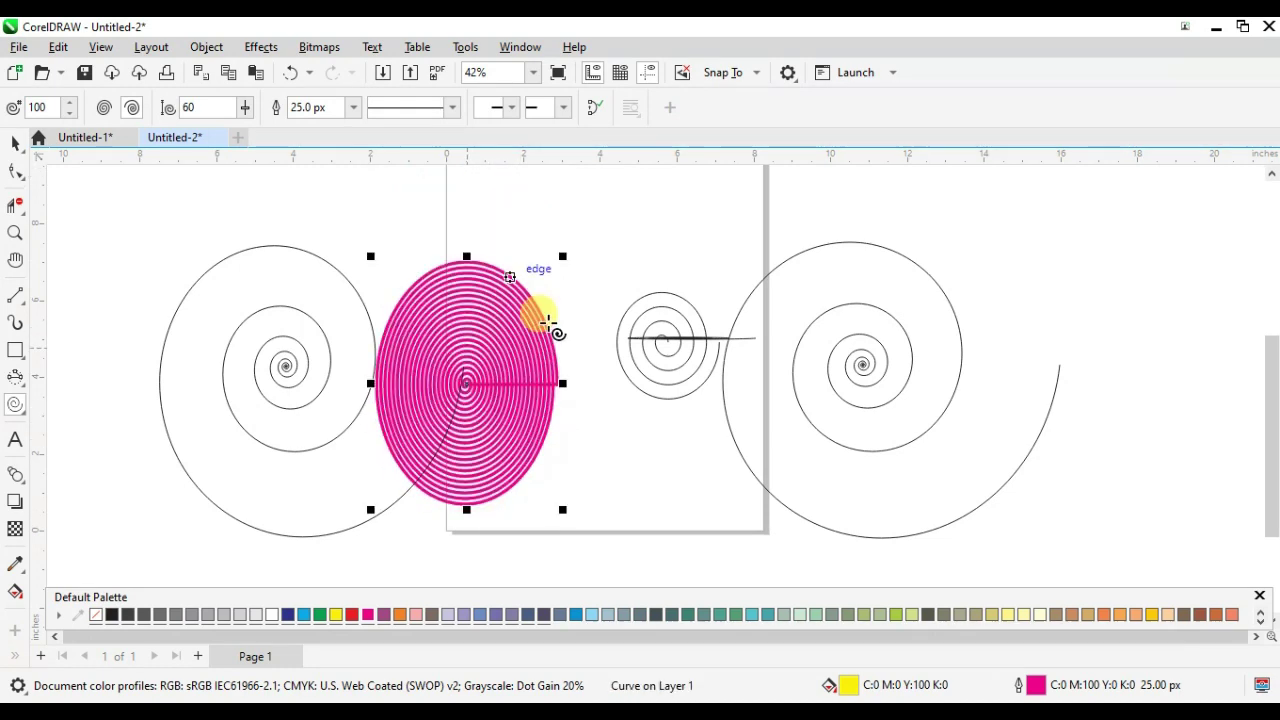
pyautogui.moveTo(563, 382); pyautogui.dragTo(334, 340)
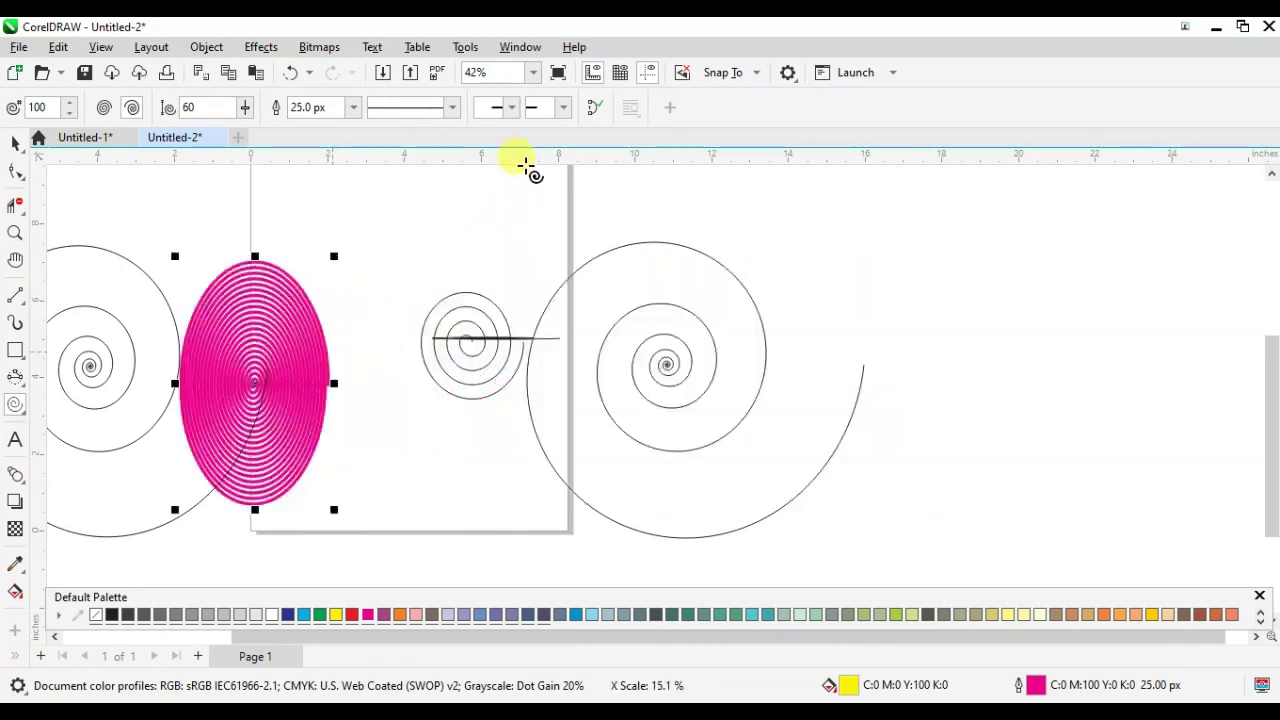
# - Toggle the oval magenta spiral's curve between open and closed several times, finish with it closed, and inspect its yellow fill
pyautogui.click(605, 111)
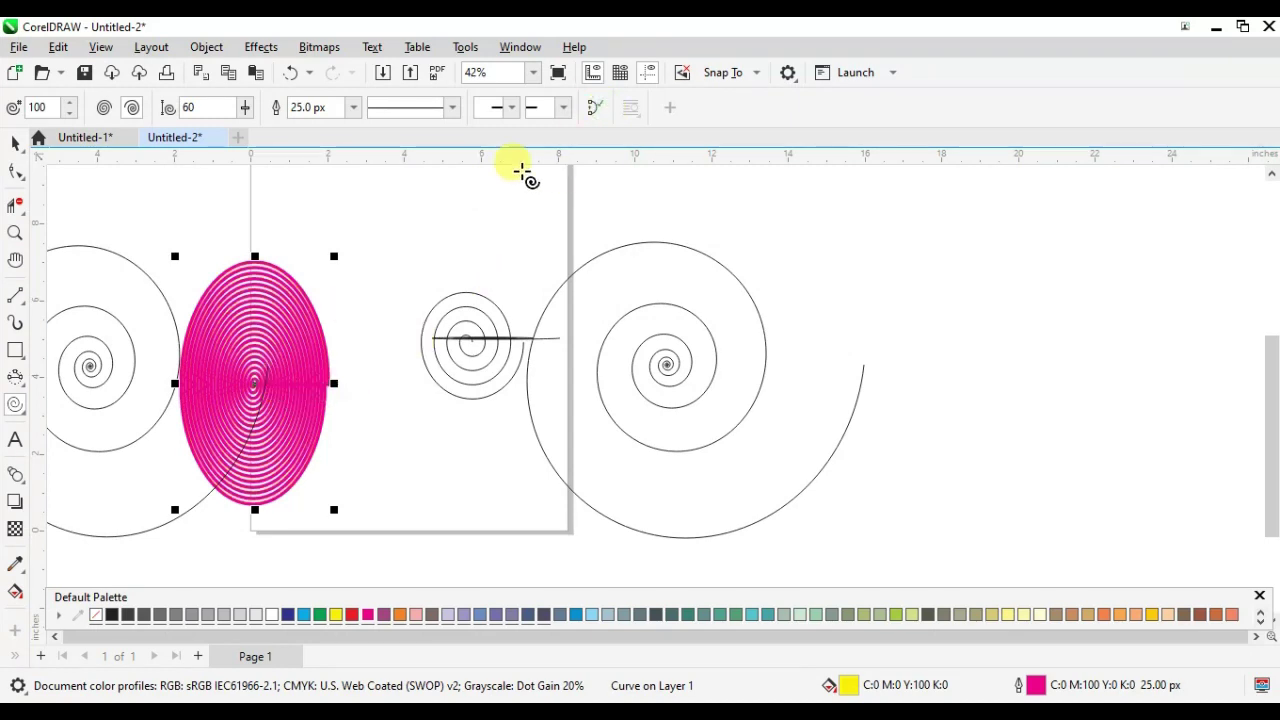
pyautogui.click(593, 110)
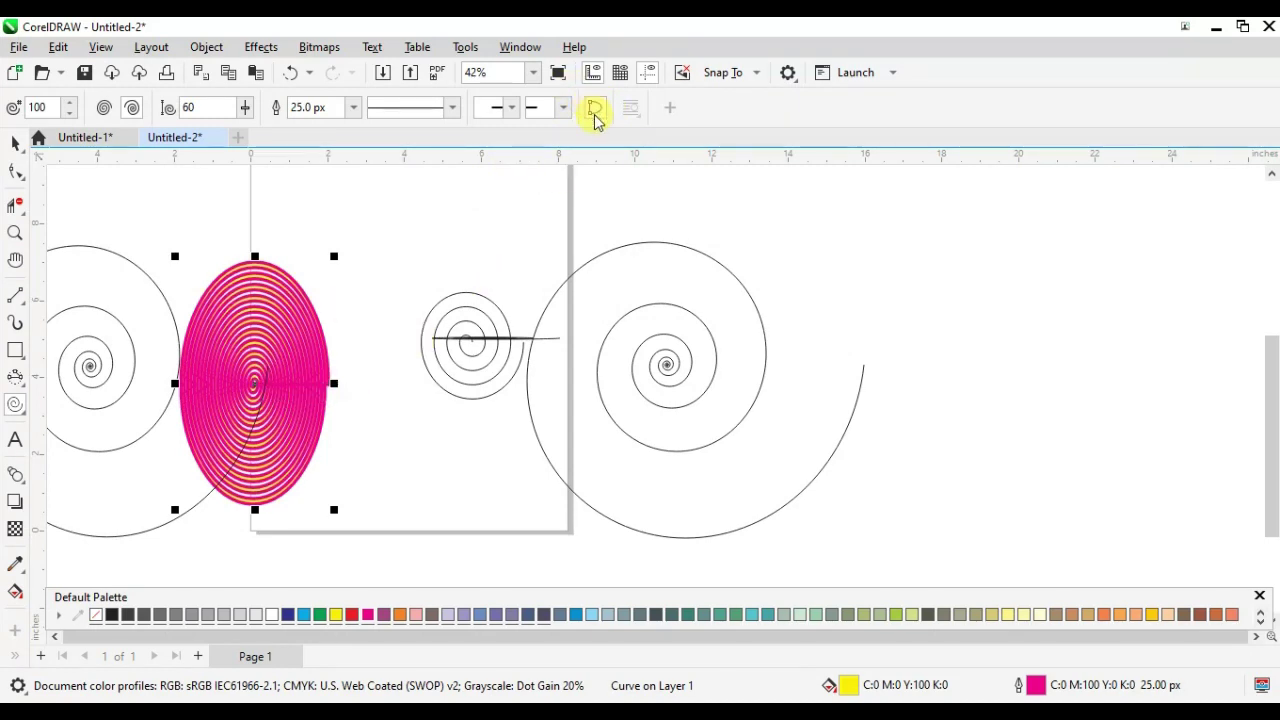
pyautogui.click(592, 116)
pyautogui.click(596, 112)
pyautogui.click(596, 113)
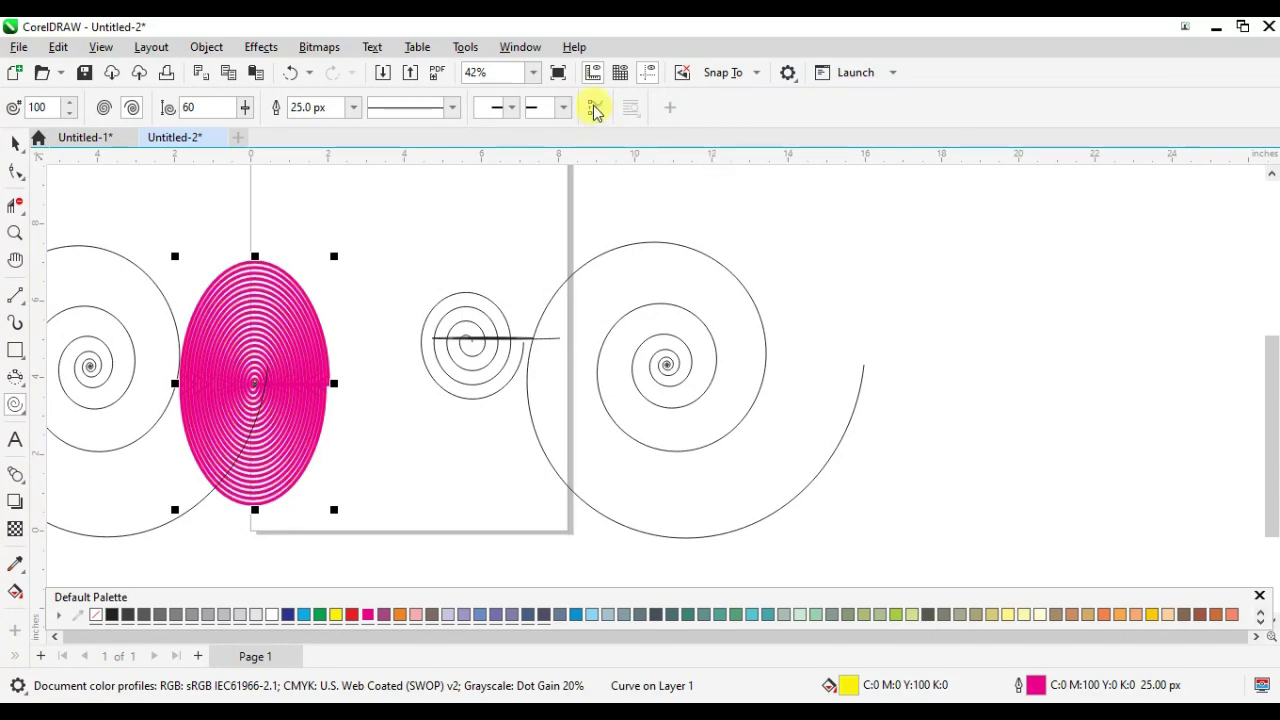
pyautogui.click(590, 110)
pyautogui.scroll(3, 245, 418)
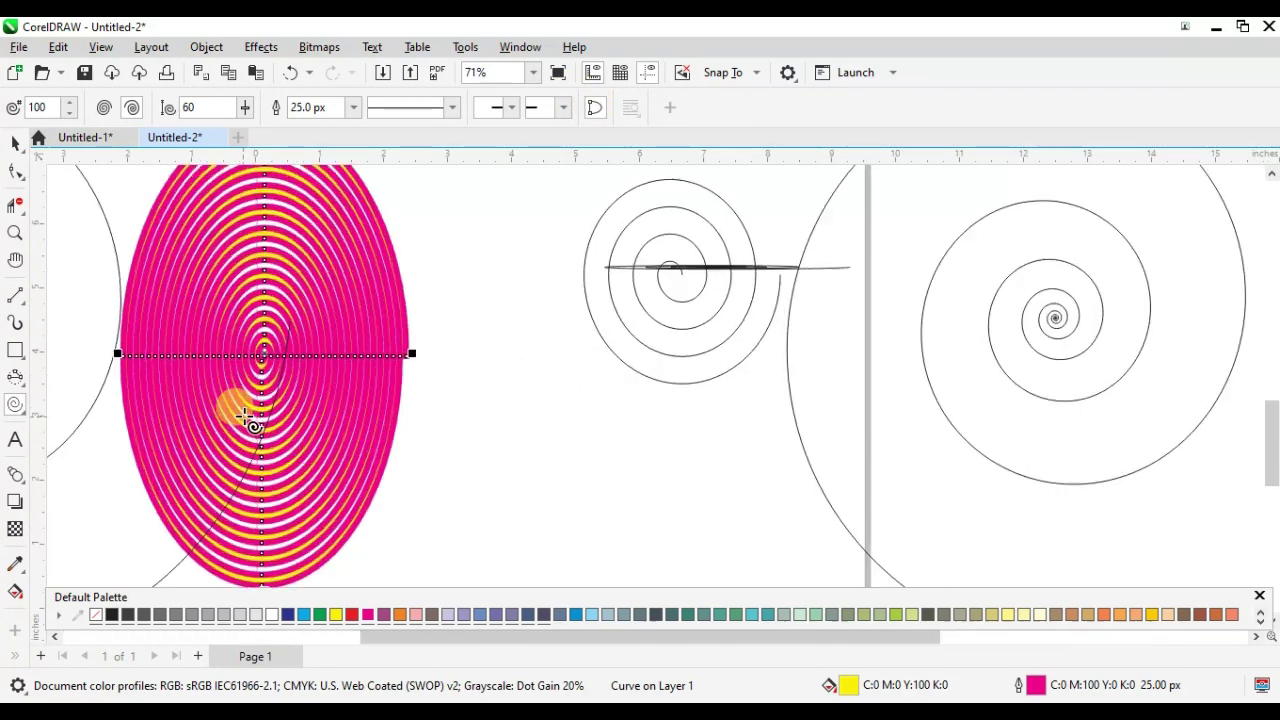
pyautogui.scroll(-3, 245, 418)
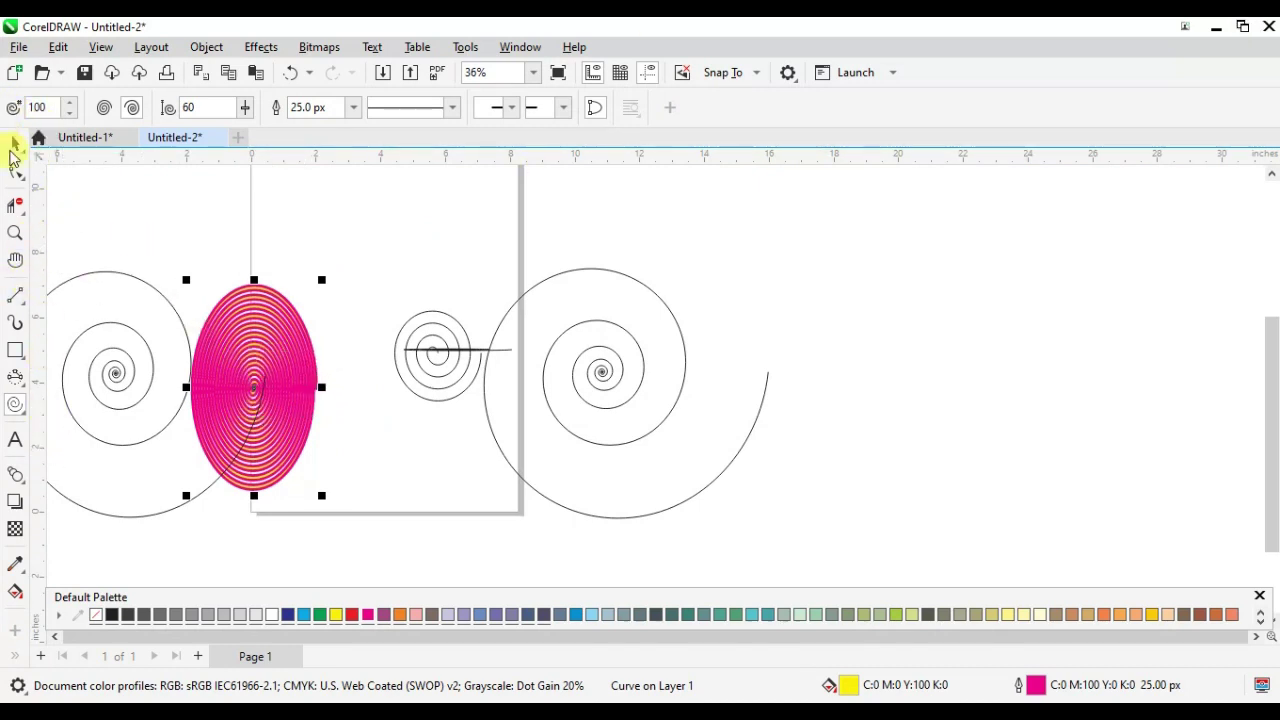
# - Move the oval magenta spiral off the page to about X 16 and Y 6 inches, beyond the right-hand black logarithmic spiral
pyautogui.click(15, 143)
pyautogui.moveTo(245, 382); pyautogui.dragTo(709, 362)
pyautogui.click(614, 366)
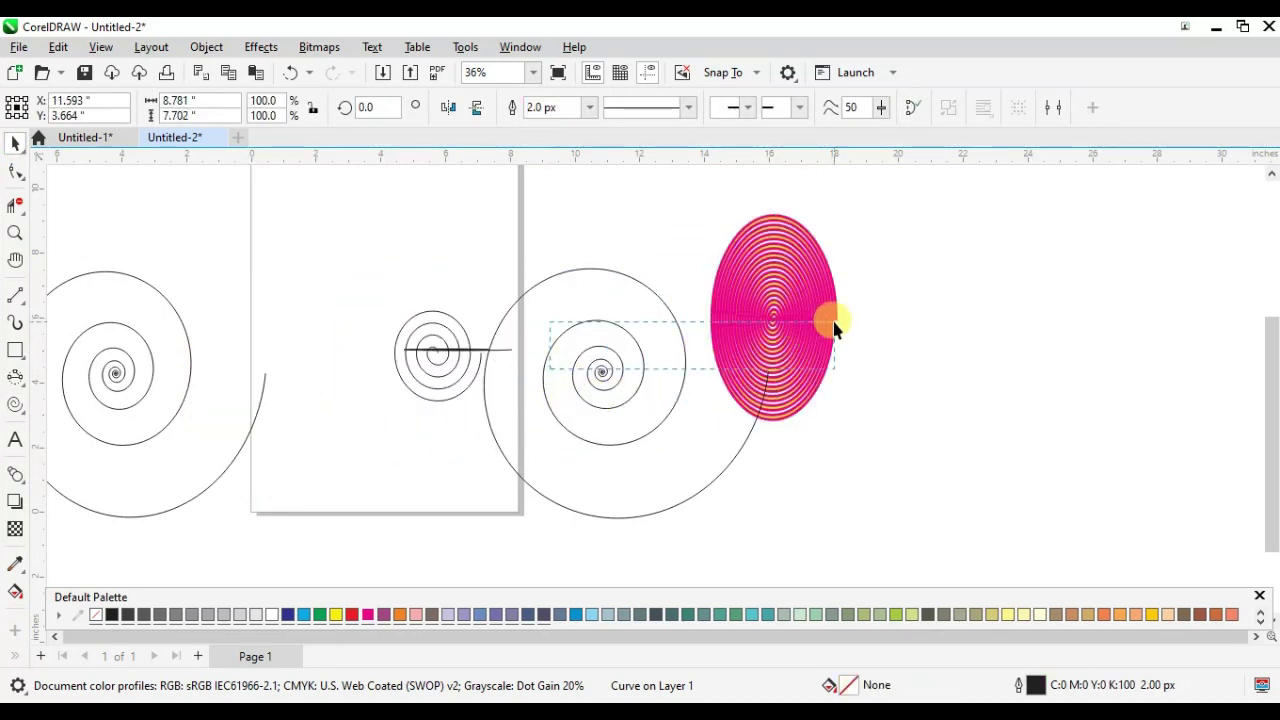
# - Select all the spirals on and around the page and delete them, leaving the page empty
pyautogui.click(351, 396)
pyautogui.scroll(-1, 351, 396)
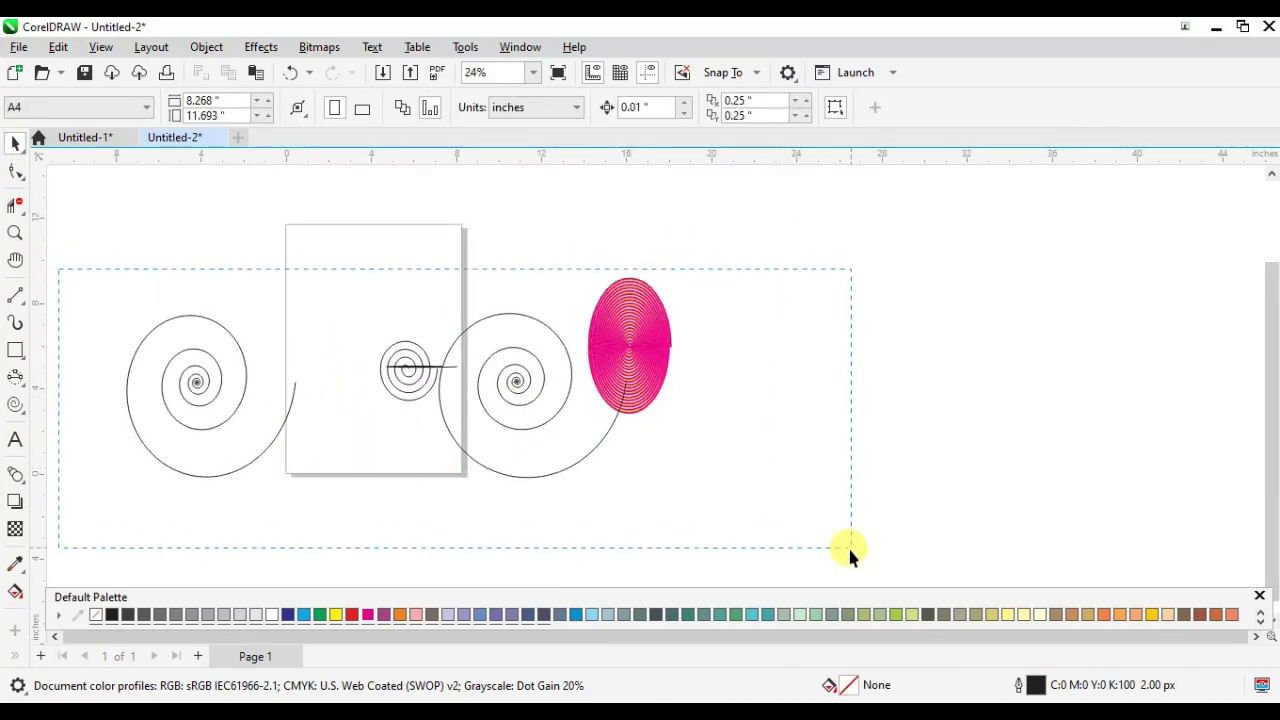
pyautogui.moveTo(849, 549); pyautogui.dragTo(851, 547)
pyautogui.press('Delete')
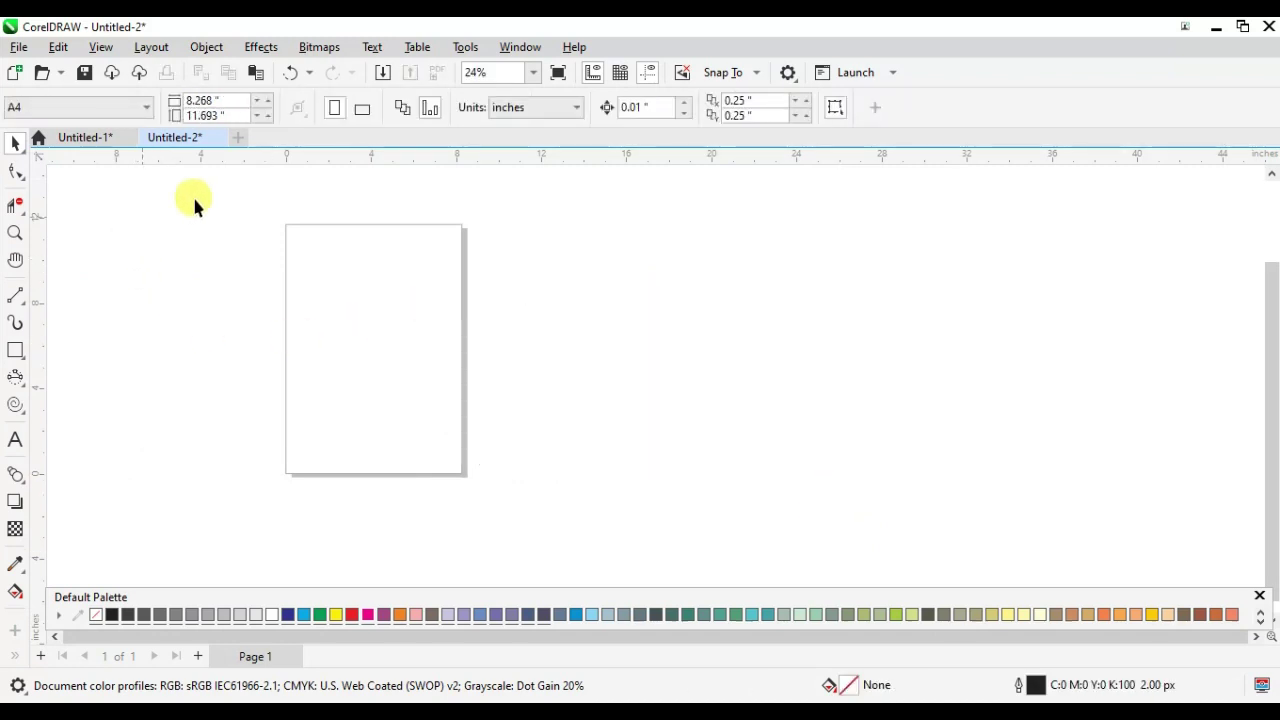
pyautogui.moveTo(1274, 341); pyautogui.dragTo(1274, 310)
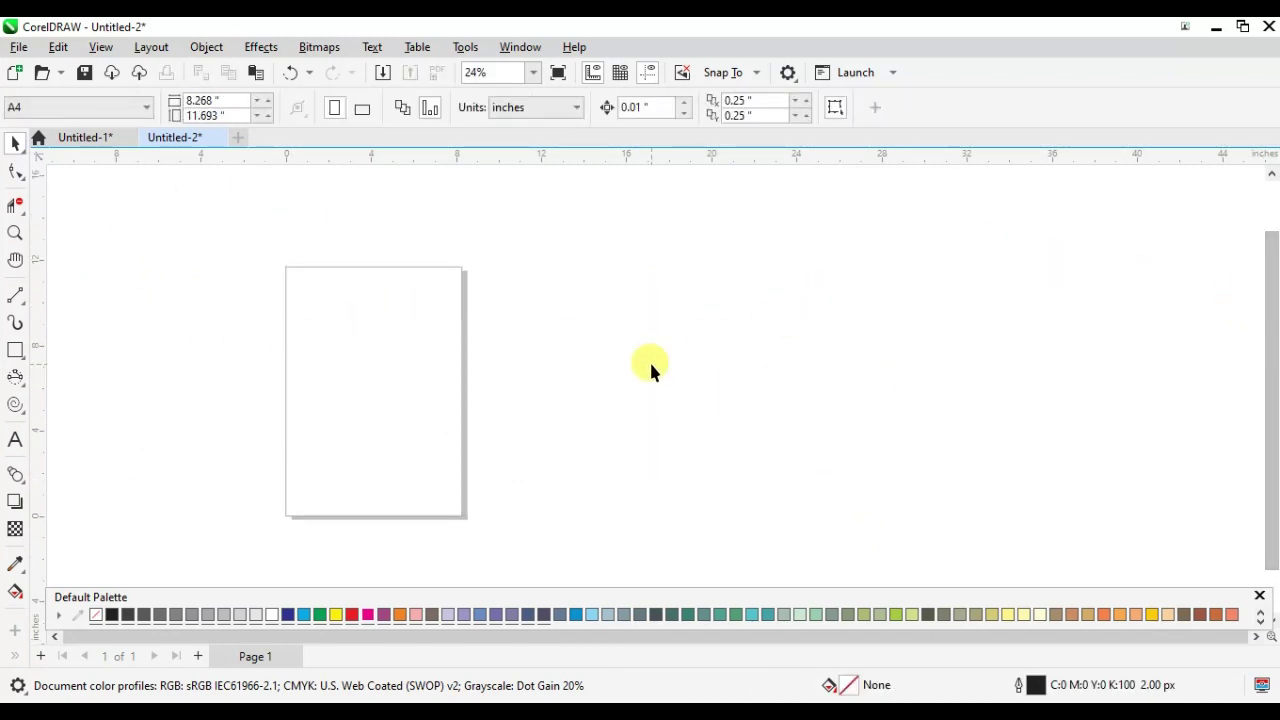